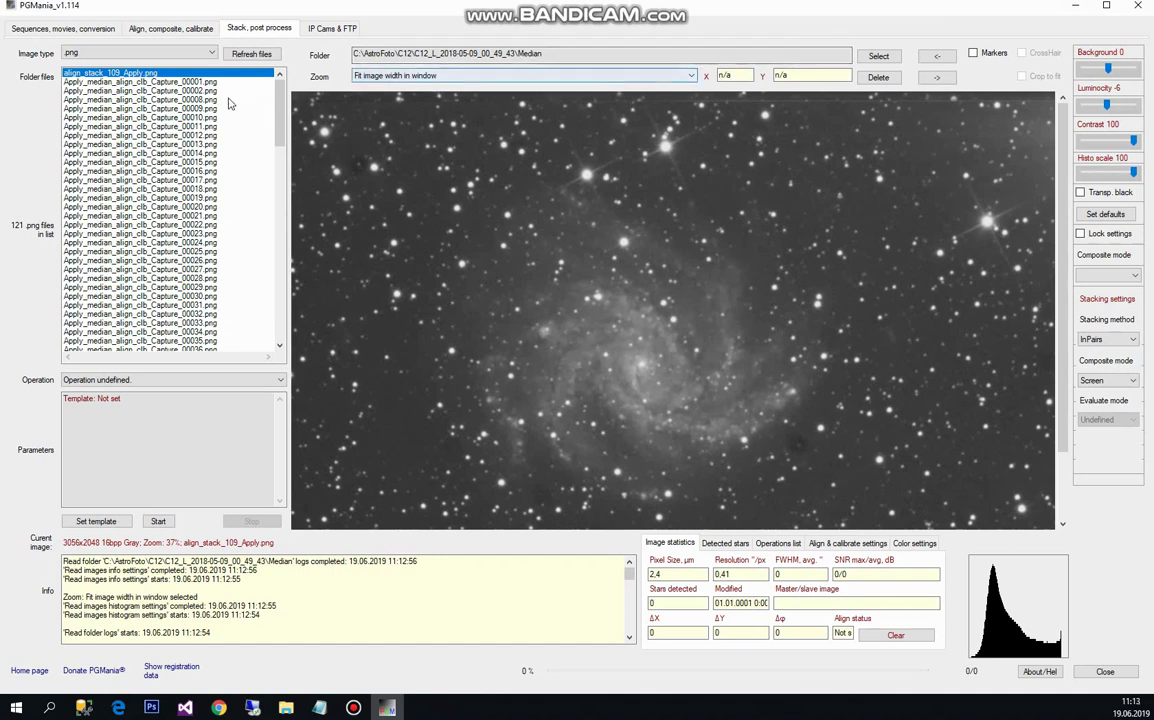
# Step: Preview aligned median frames from both ends of the file list, from Capture_00001 to Capture_00119(1)
pyautogui.click(193, 81)
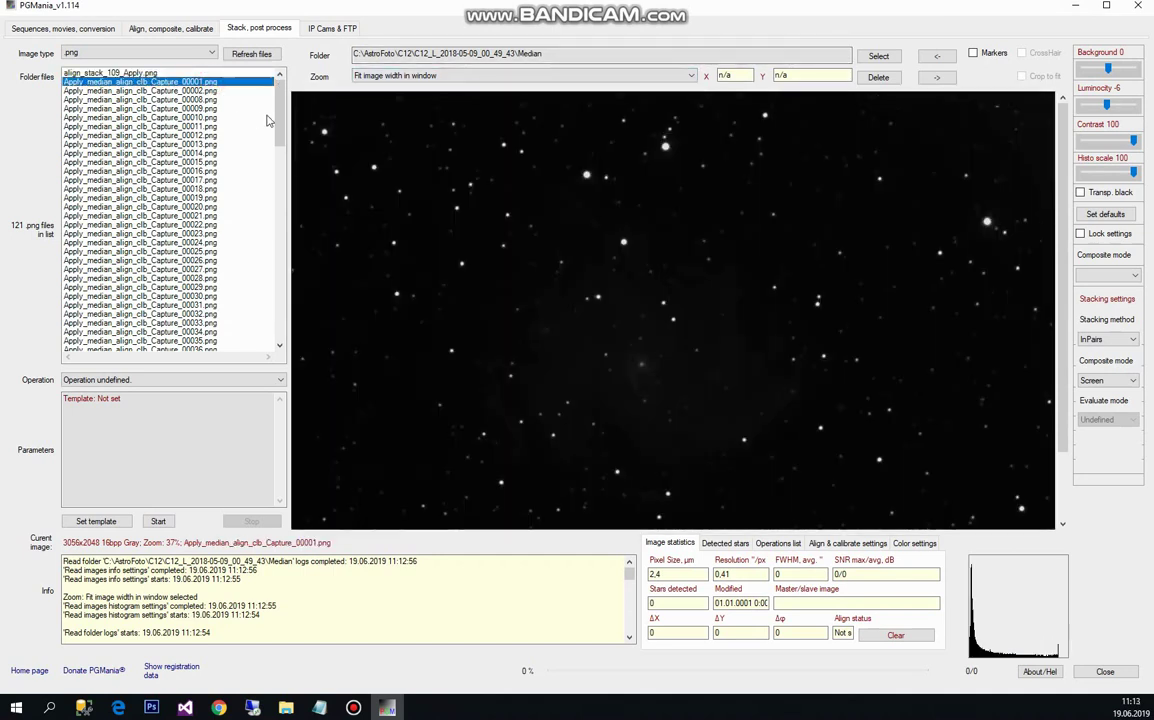
pyautogui.moveTo(280, 118); pyautogui.dragTo(304, 318)
pyautogui.click(182, 206)
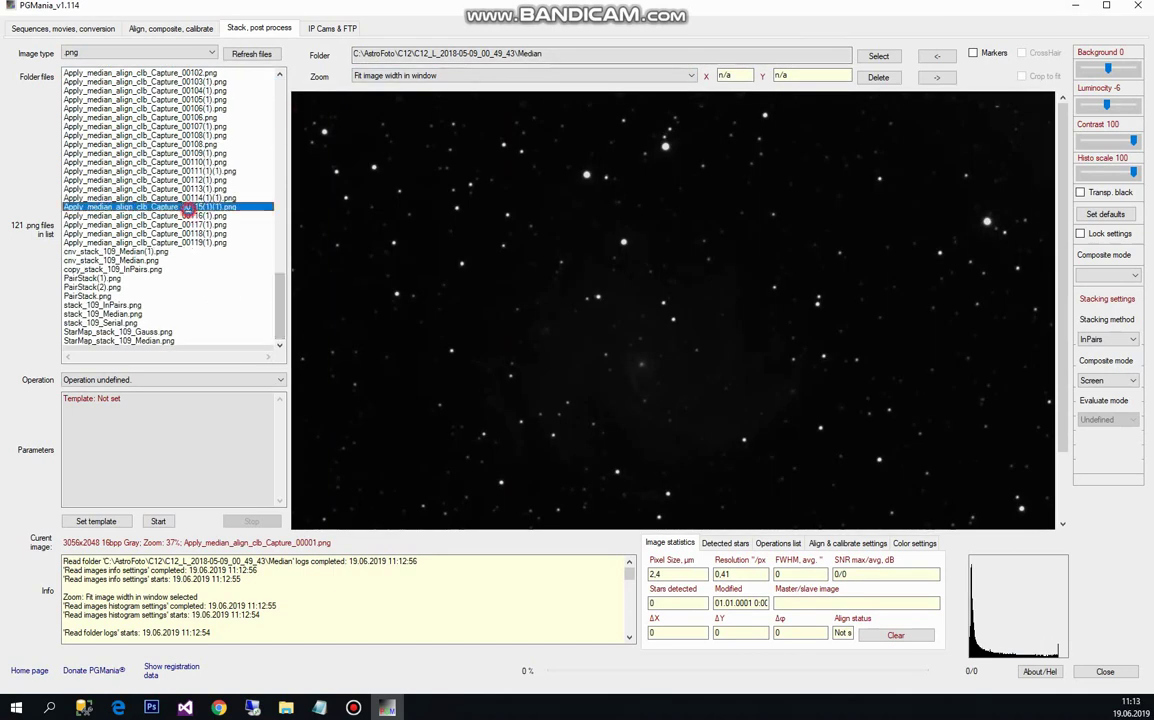
pyautogui.click(190, 162)
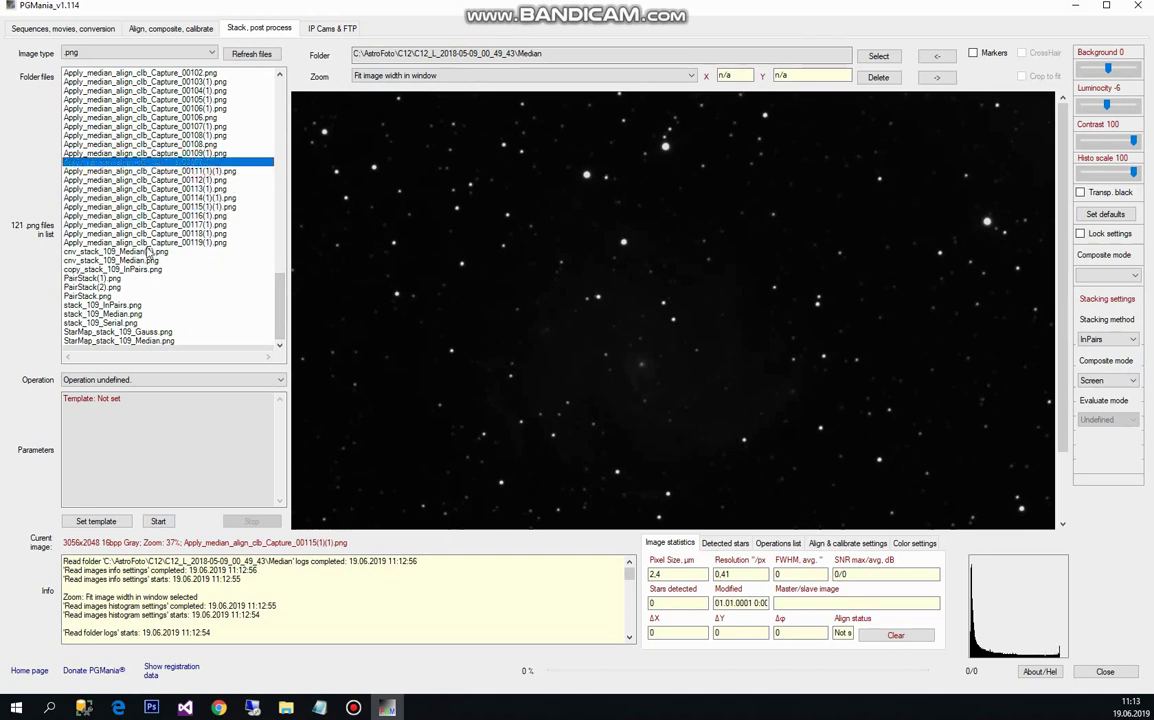
pyautogui.click(137, 242)
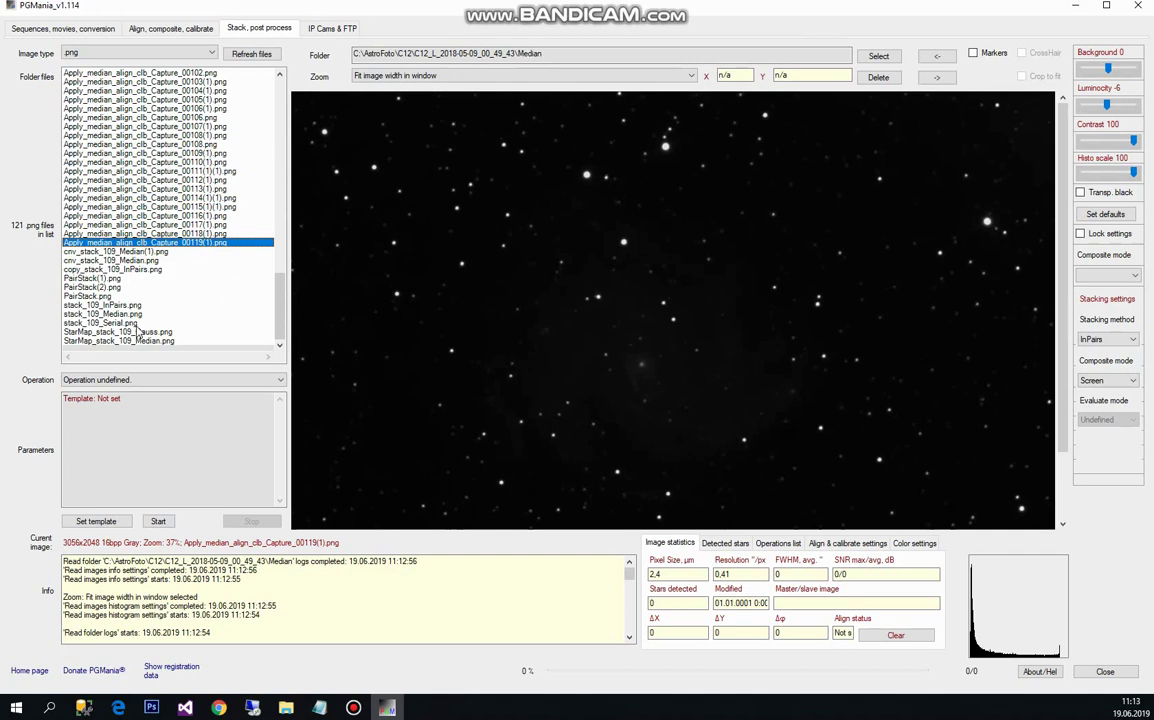
# Step: Reset the histogram settings to defaults for StarMap_stack_109_Gauss.png and compare this star map with stack_109_Serial.png
pyautogui.click(140, 333)
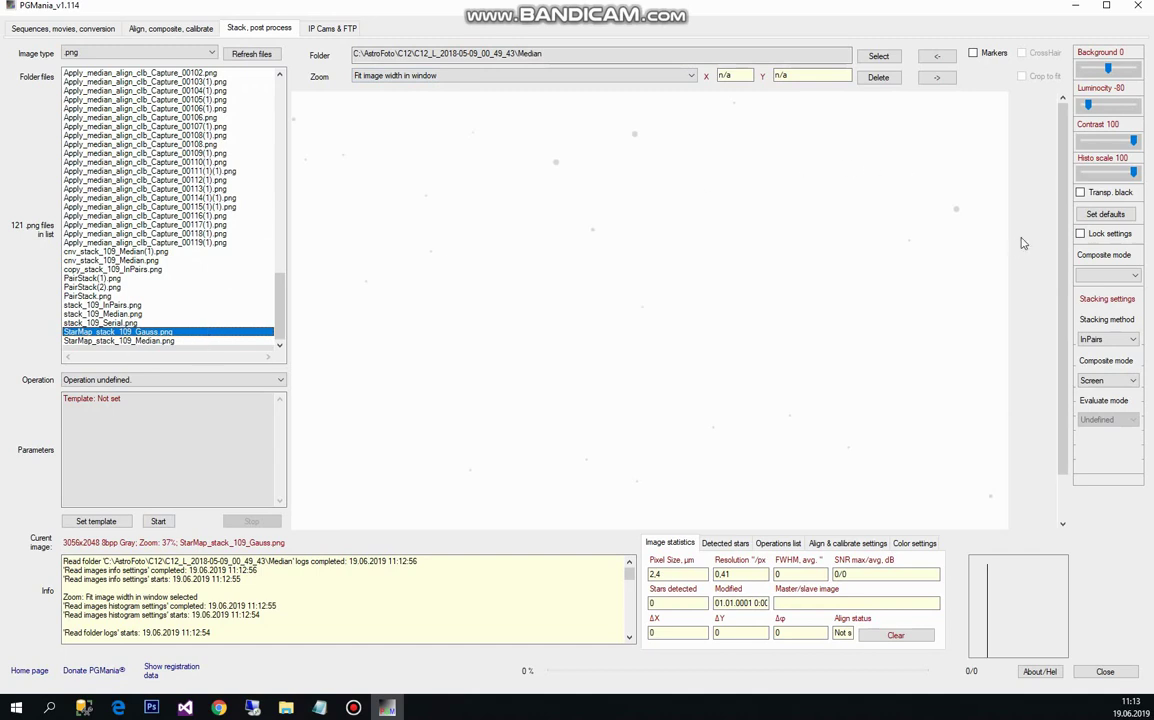
pyautogui.click(1104, 214)
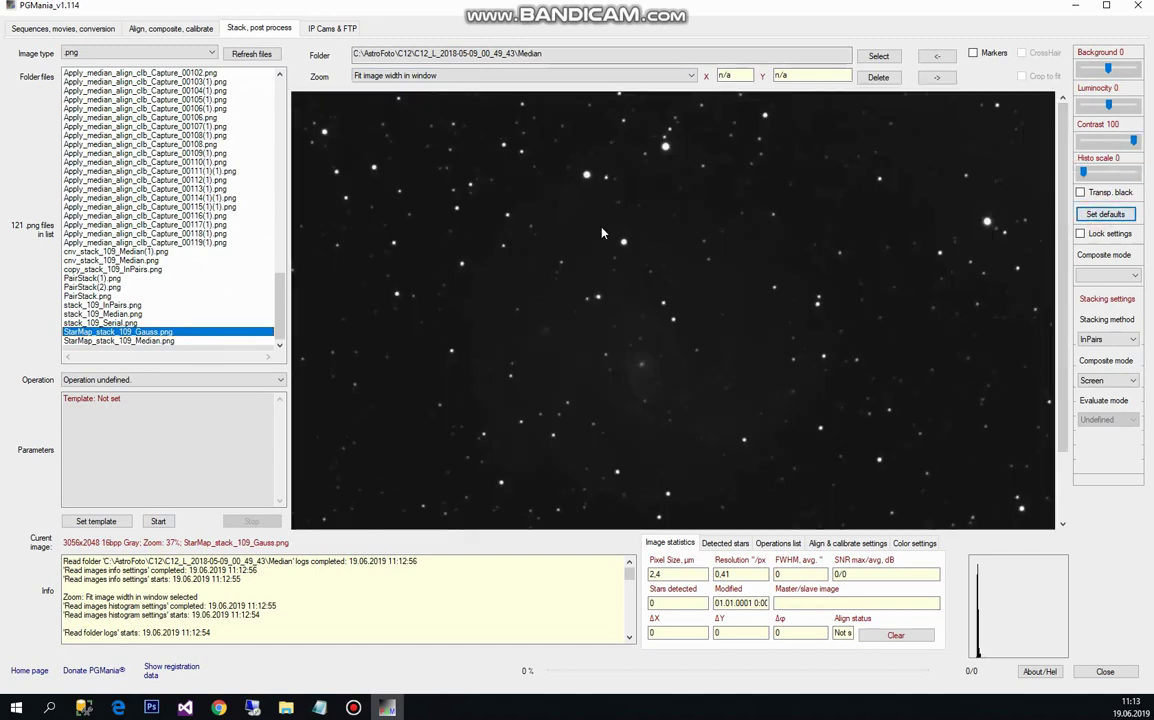
pyautogui.click(120, 322)
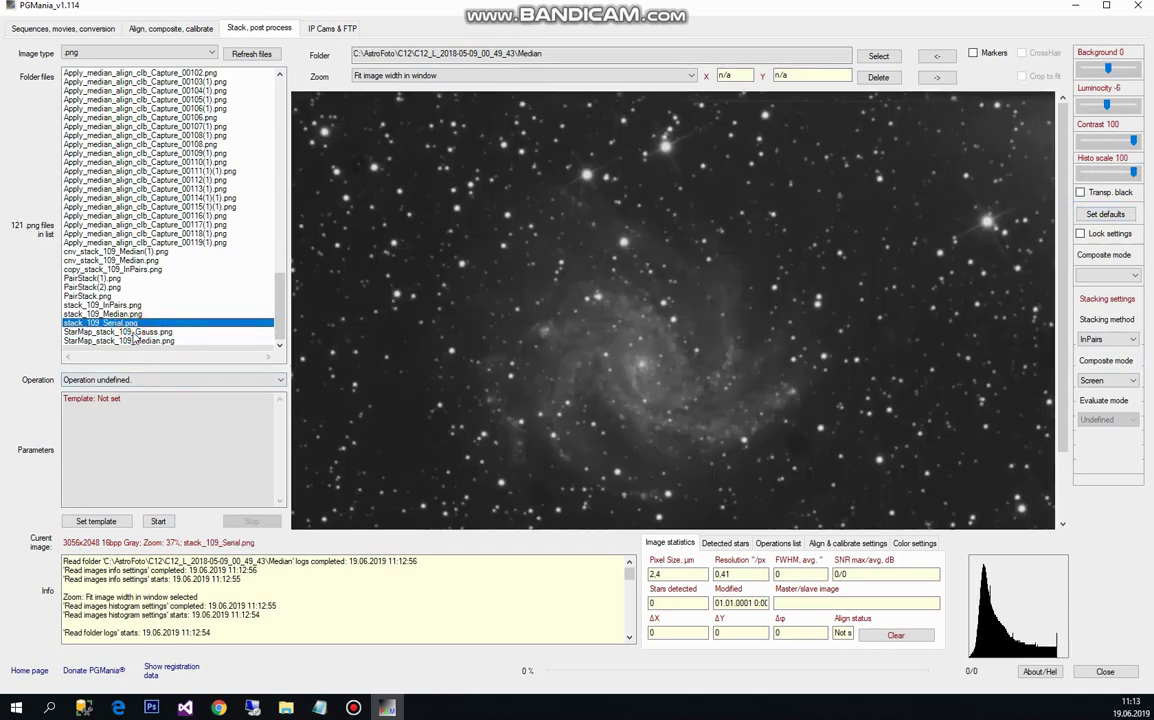
pyautogui.click(125, 331)
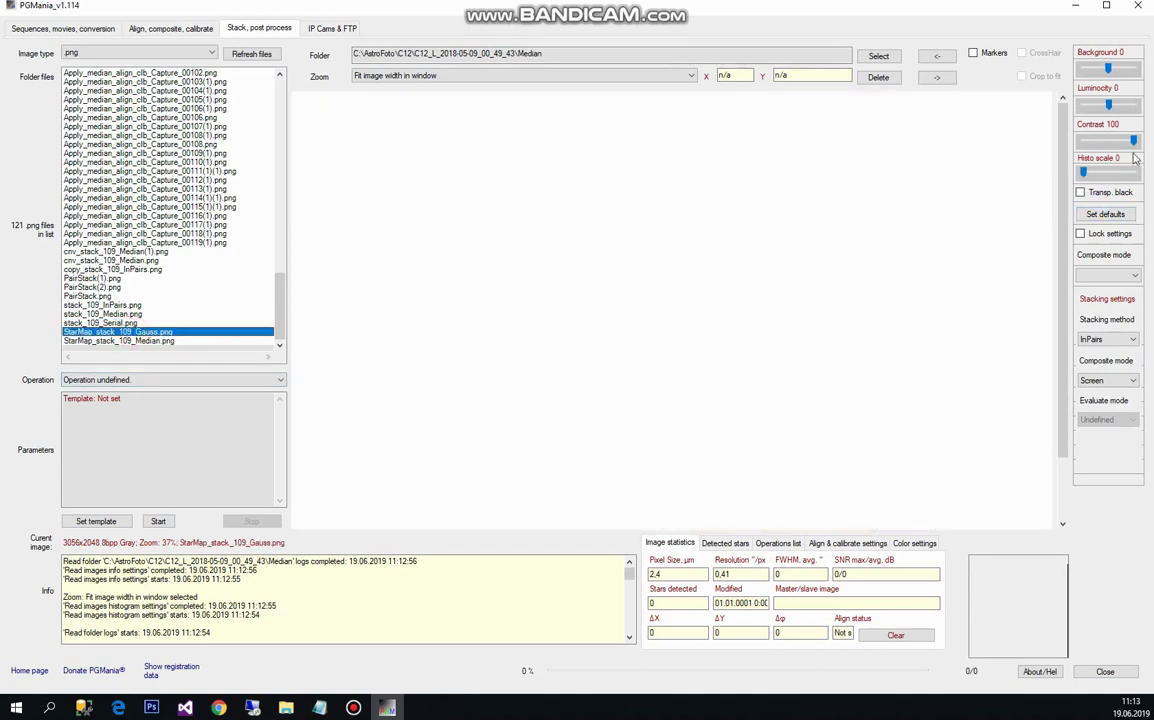
# Step: Show StarMap_stack_109_Gauss.png at actual size in 100% scale and set its luminosity to -15
pyautogui.moveTo(1108, 104); pyautogui.dragTo(1099, 104)
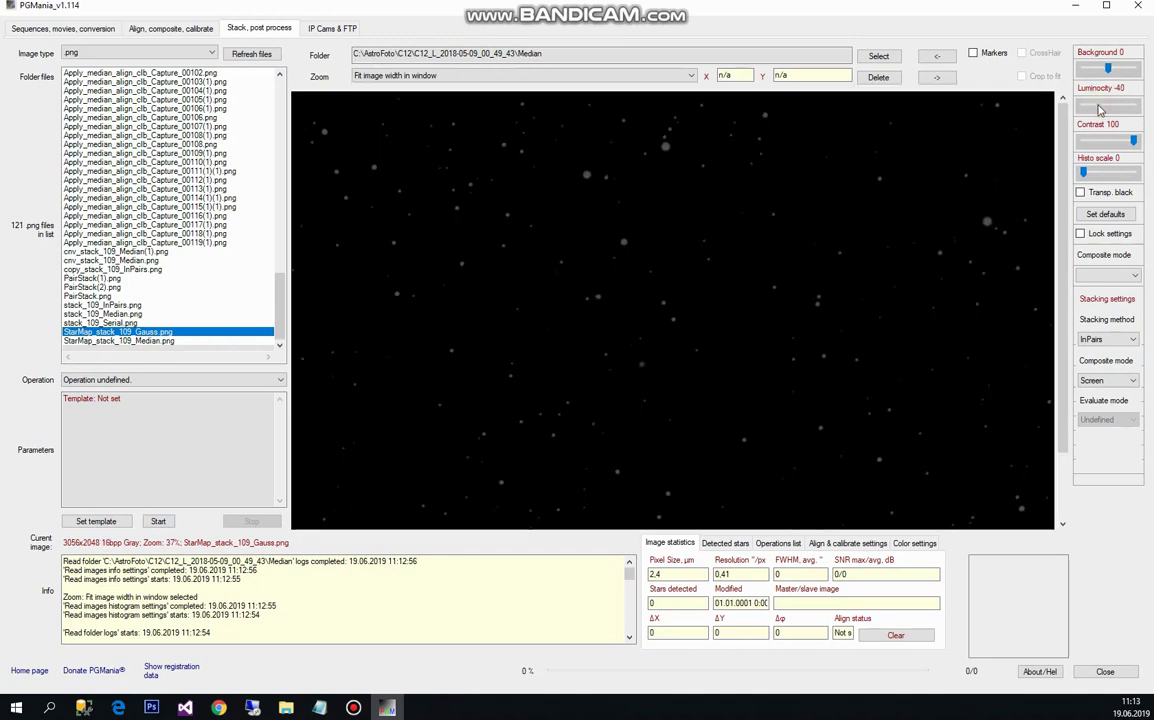
pyautogui.click(425, 78)
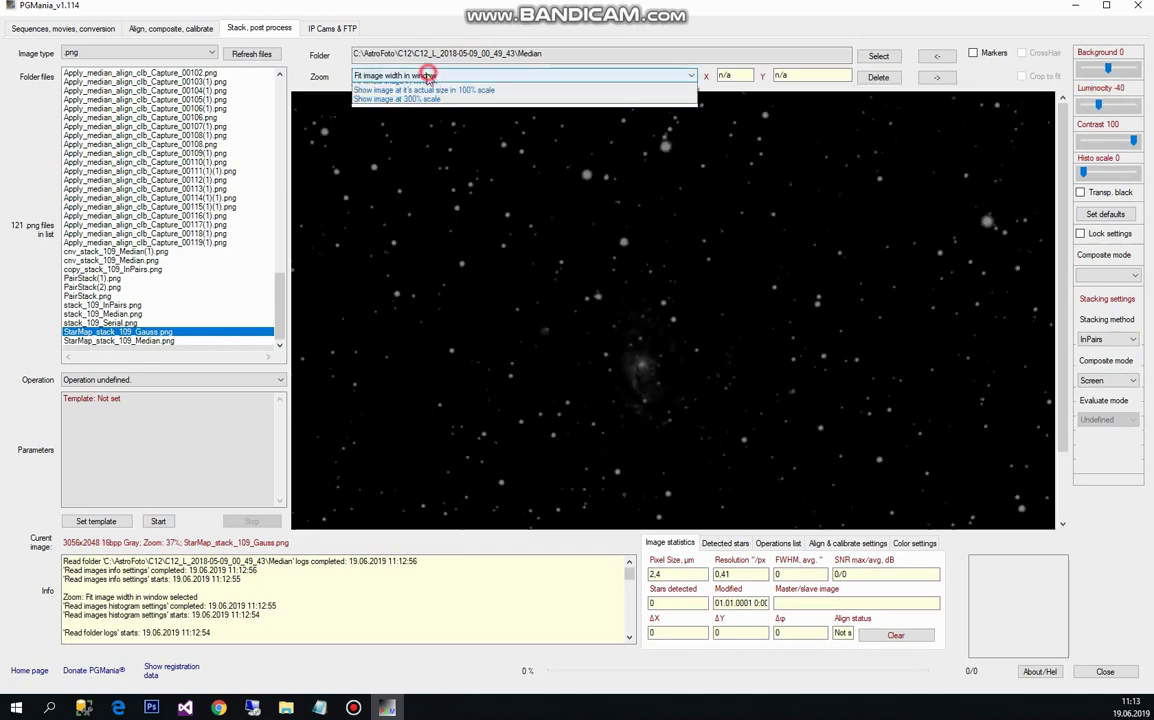
pyautogui.click(384, 96)
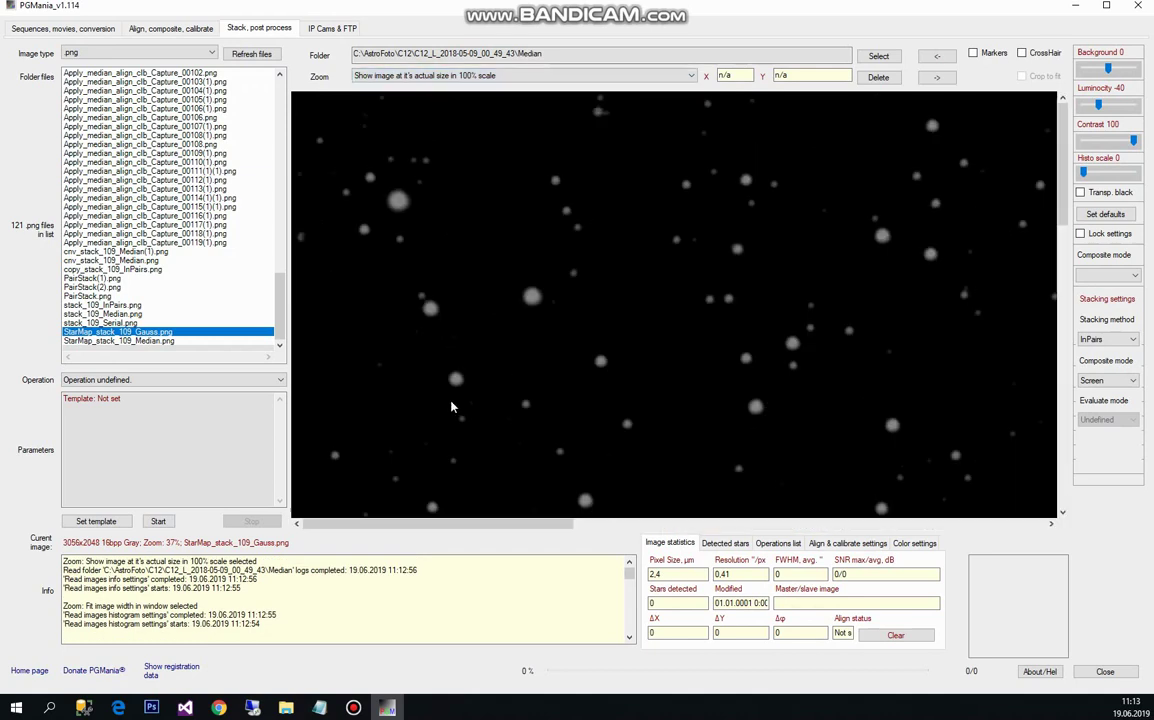
pyautogui.moveTo(453, 407); pyautogui.dragTo(853, 405)
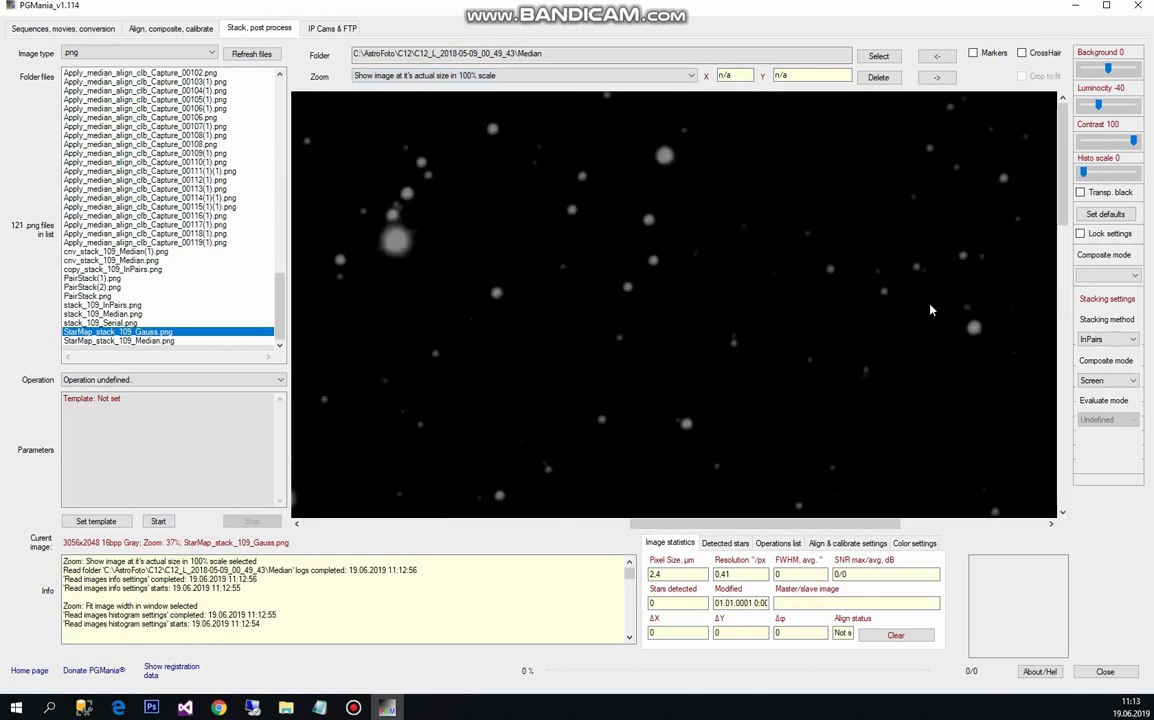
pyautogui.moveTo(1100, 104); pyautogui.dragTo(1105, 105)
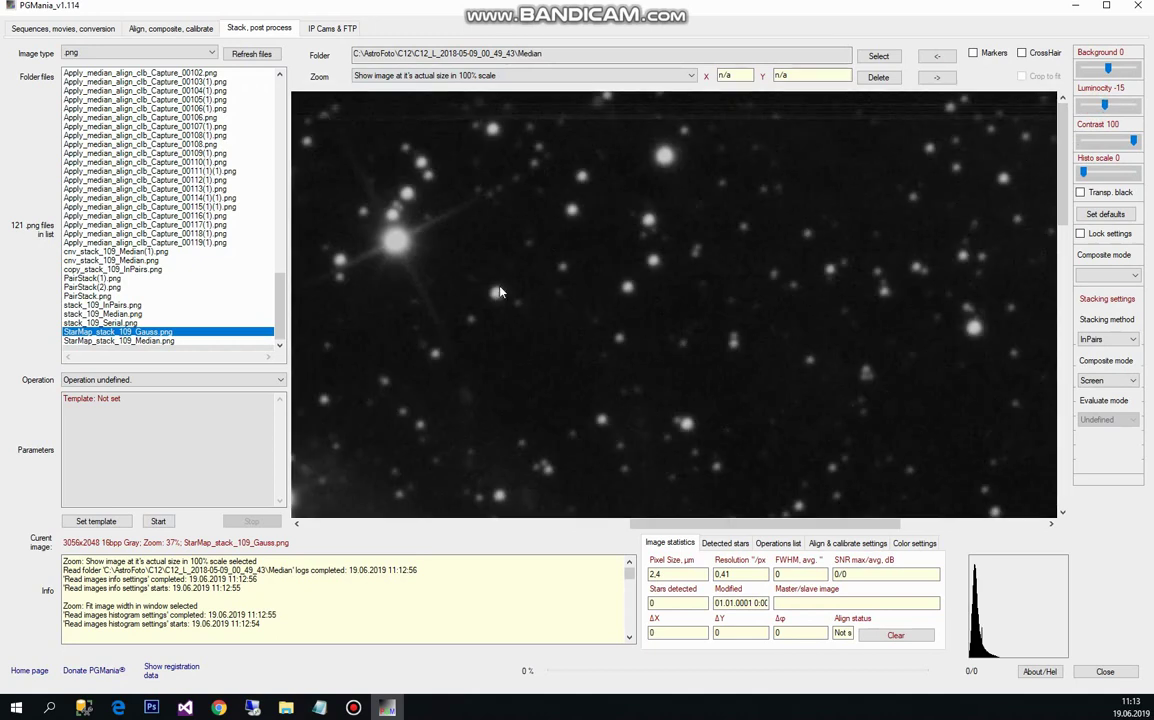
# Step: Set StarMap_stack_109_Gauss.png's background to -29 and luminosity to -37, and lock these settings, overwriting the folder's histogram settings
pyautogui.click(130, 322)
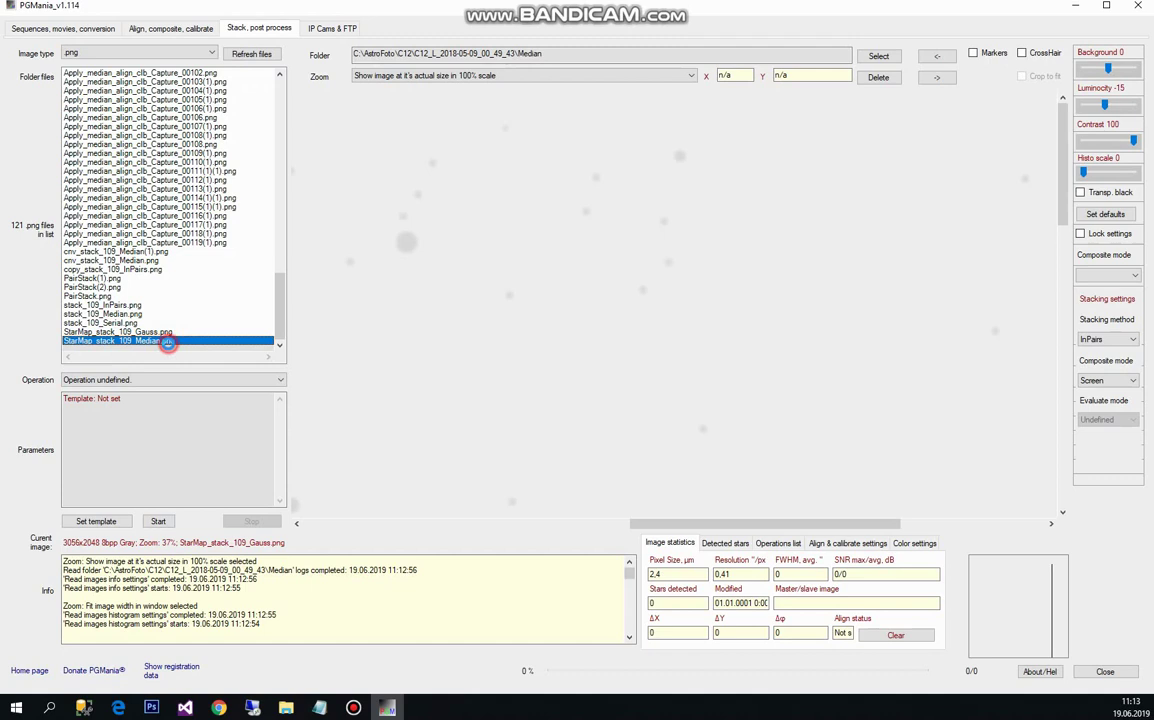
pyautogui.click(172, 341)
pyautogui.click(168, 332)
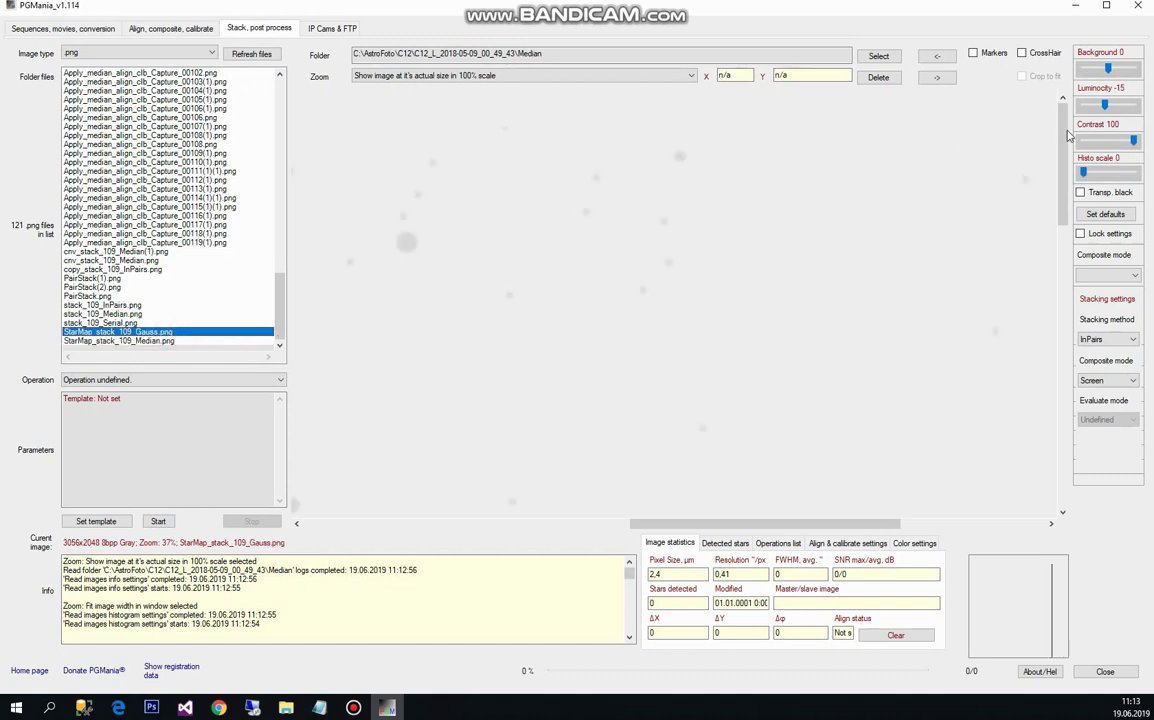
pyautogui.moveTo(1102, 104); pyautogui.dragTo(1103, 70)
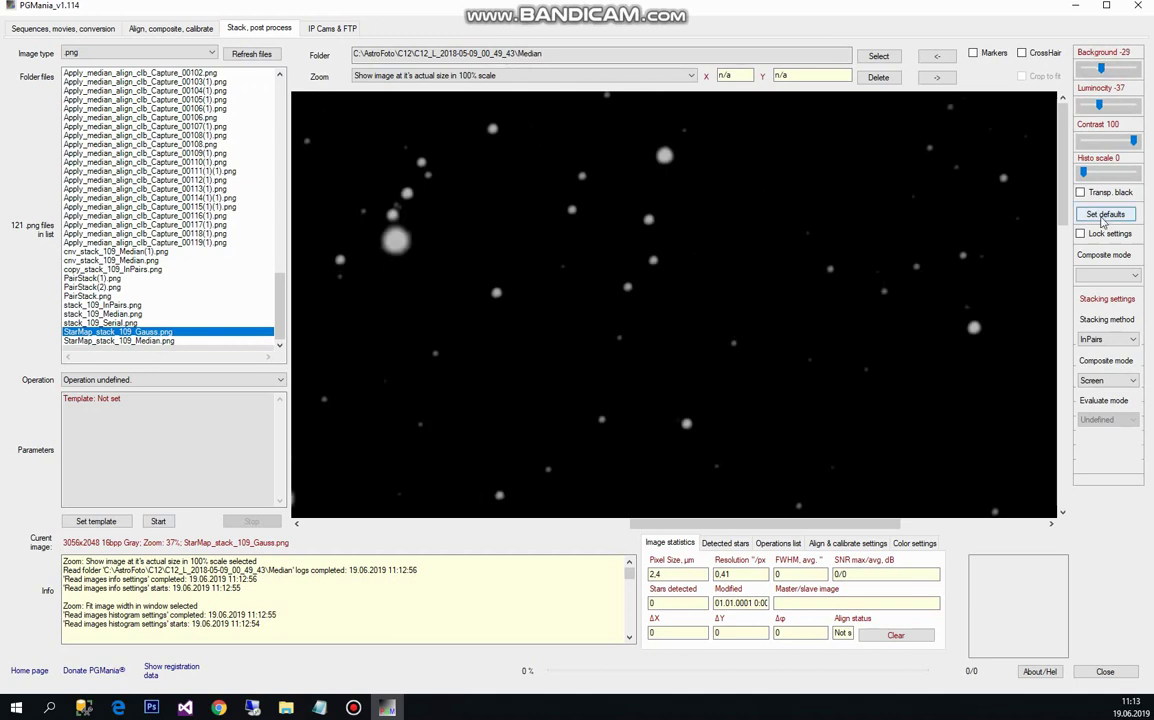
pyautogui.click(1081, 233)
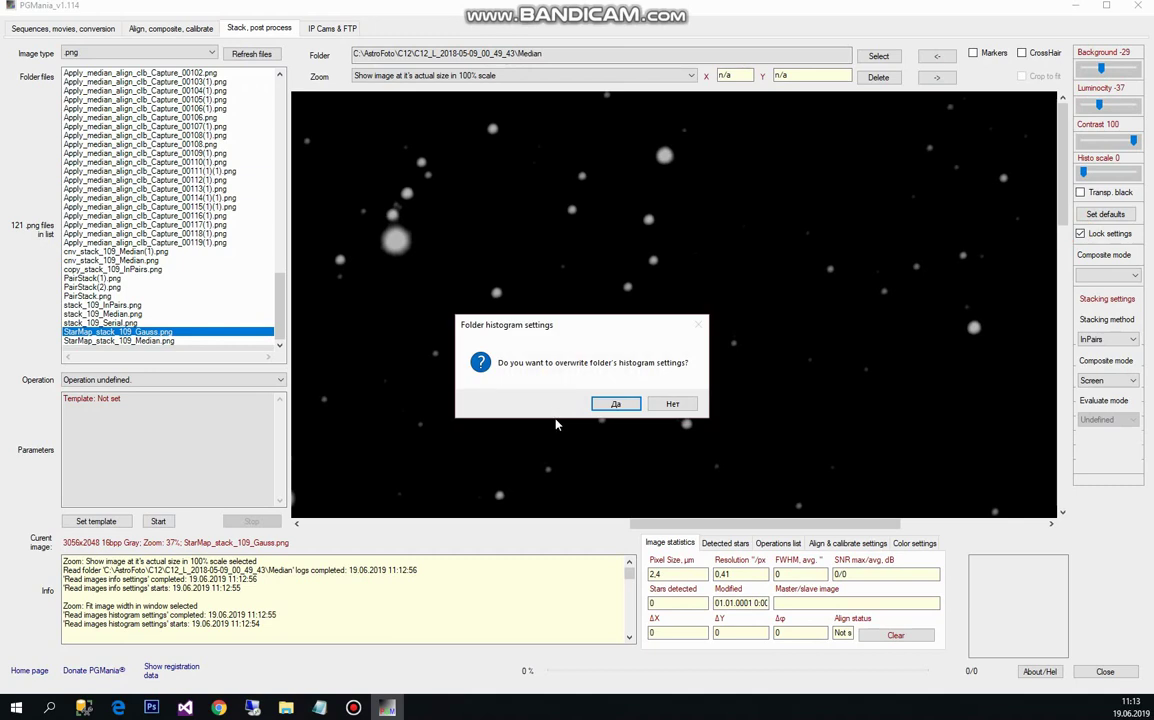
pyautogui.click(614, 403)
# Step: Inspect StarMap_stack_109_Median.png across different areas and compare it with StarMap_stack_109_Gauss.png
pyautogui.click(160, 341)
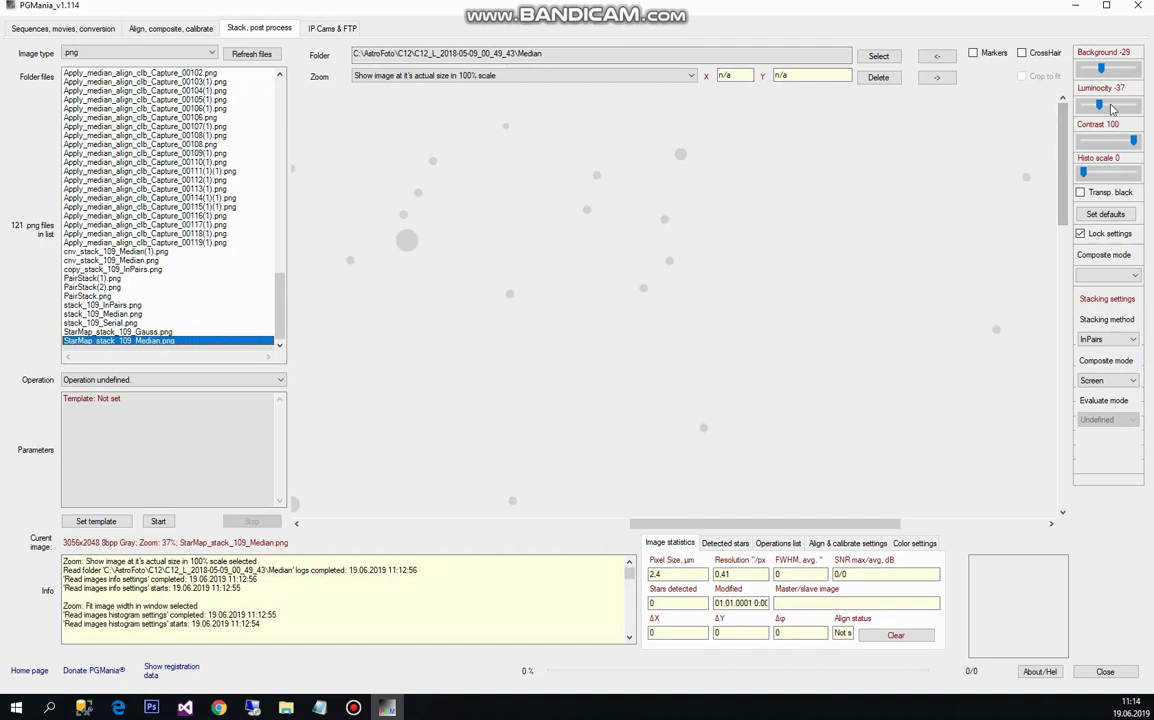
pyautogui.moveTo(686, 526); pyautogui.dragTo(533, 524)
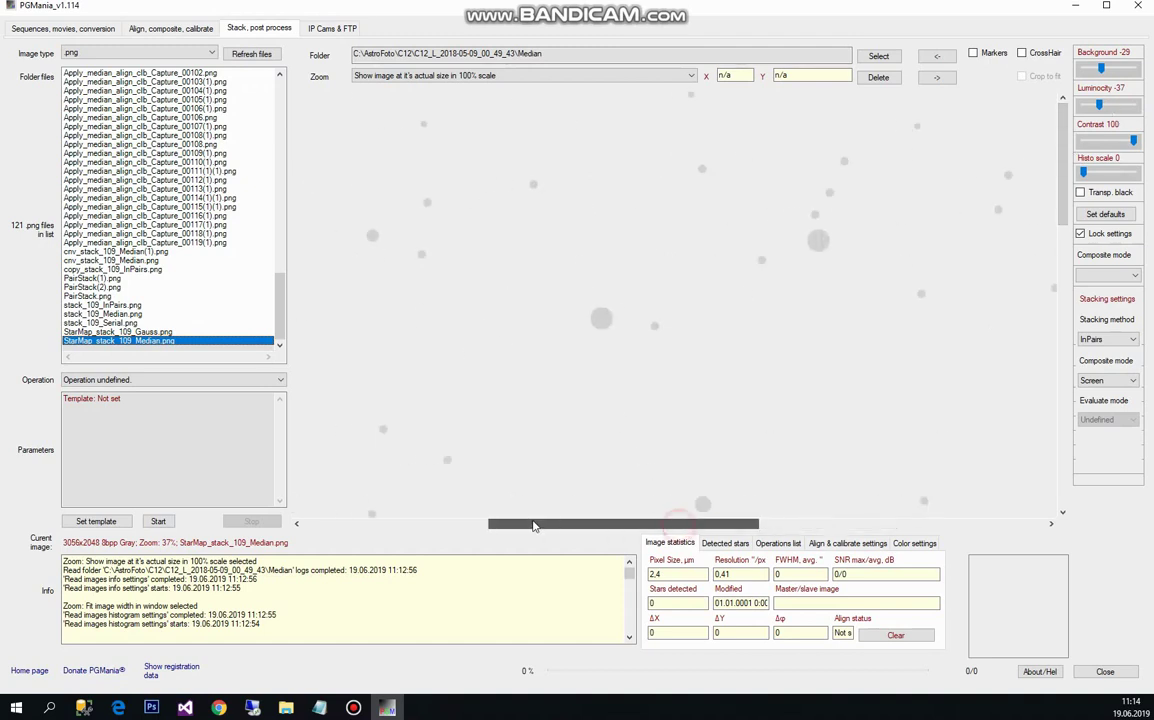
pyautogui.moveTo(1067, 175)
pyautogui.mouseDown()
pyautogui.moveTo(1066, 133)
pyautogui.moveTo(1066, 406)
pyautogui.moveTo(1066, 133)
pyautogui.mouseUp()
pyautogui.click(170, 331)
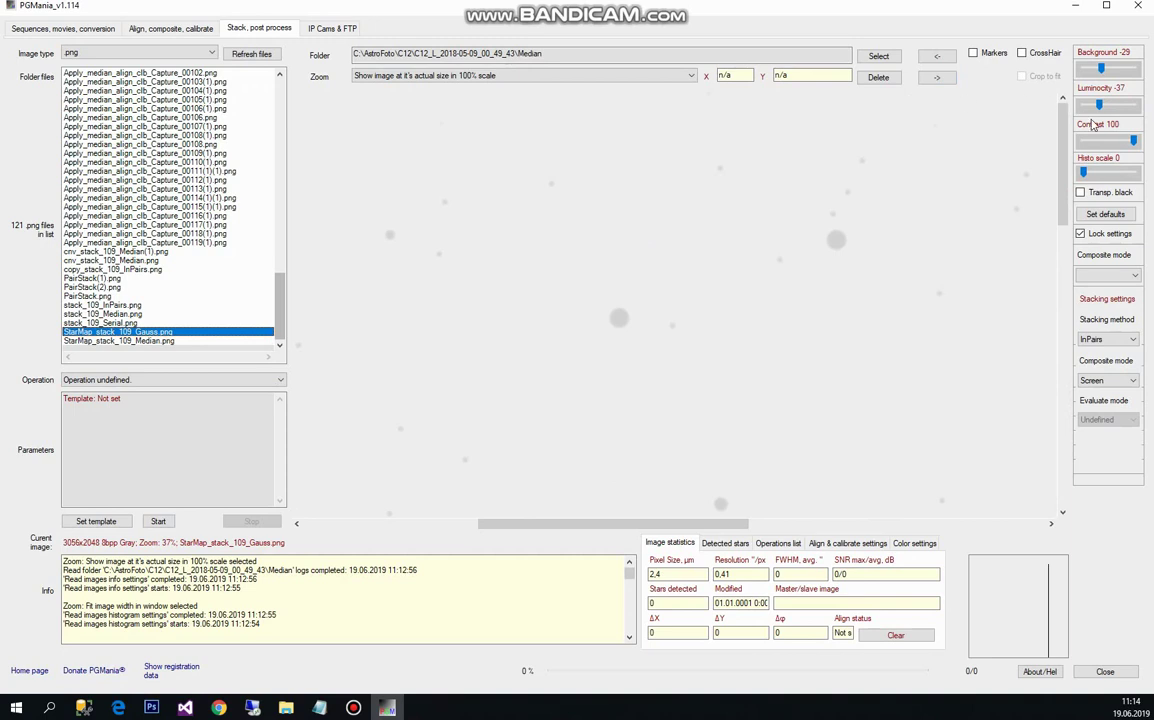
# Step: Restore the default histogram settings while they are locked and check them on aligned frames throughout the list
pyautogui.click(1105, 214)
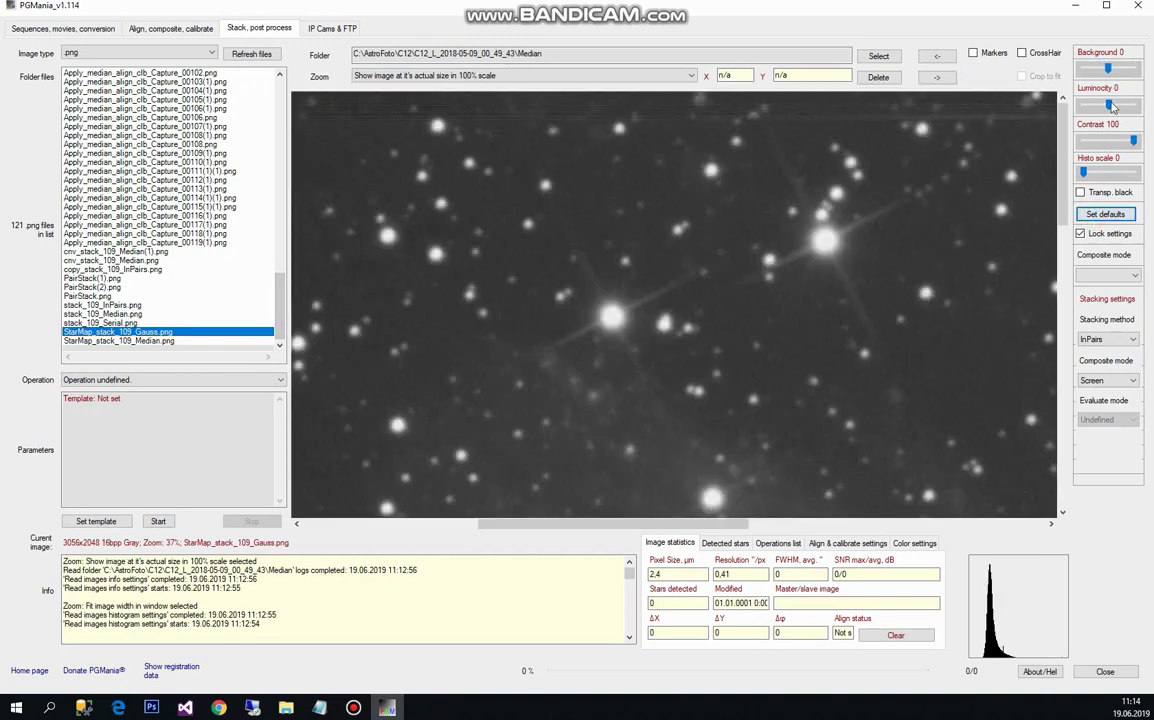
pyautogui.click(180, 207)
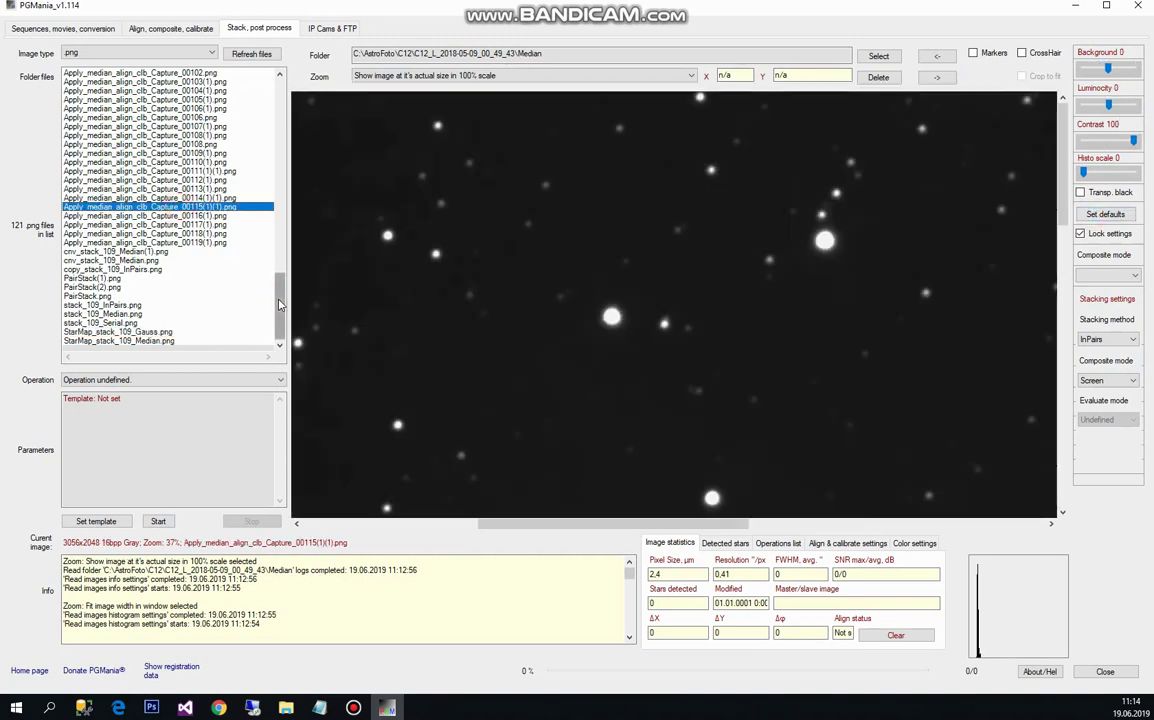
pyautogui.scroll(20, 211, 289)
pyautogui.click(217, 81)
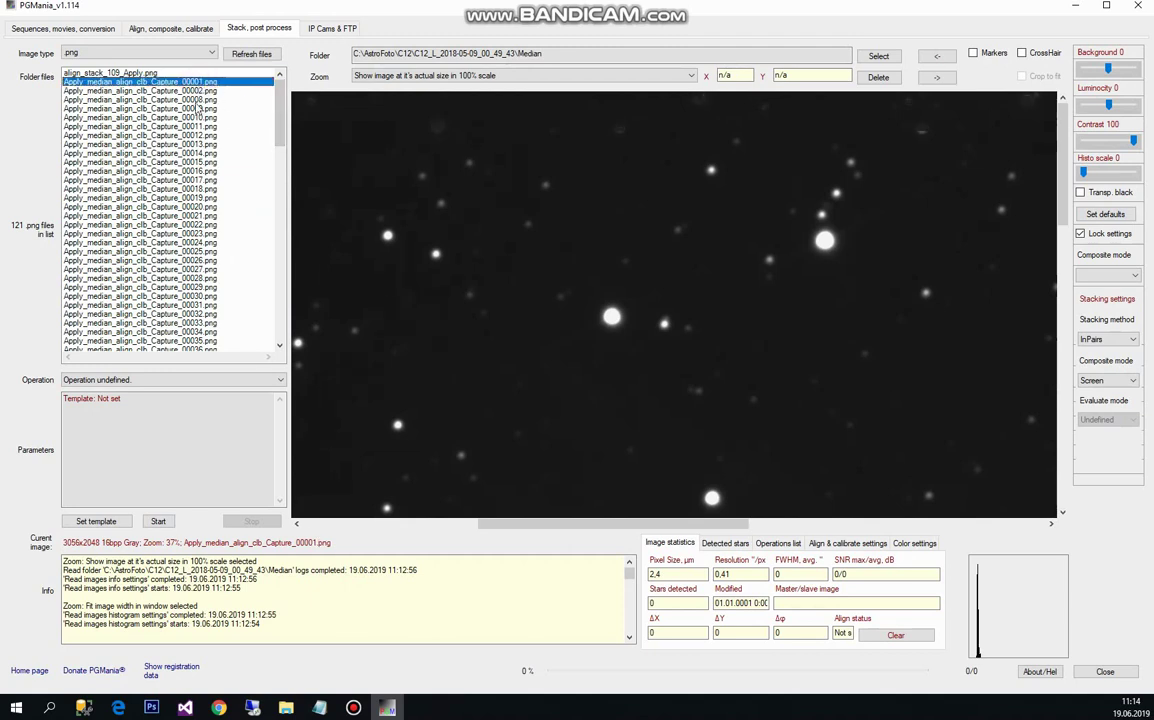
pyautogui.click(185, 99)
pyautogui.click(168, 160)
pyautogui.click(167, 234)
pyautogui.click(158, 278)
pyautogui.scroll(-2, 226, 208)
pyautogui.scroll(-3, 210, 220)
pyautogui.click(168, 242)
pyautogui.scroll(-8, 182, 155)
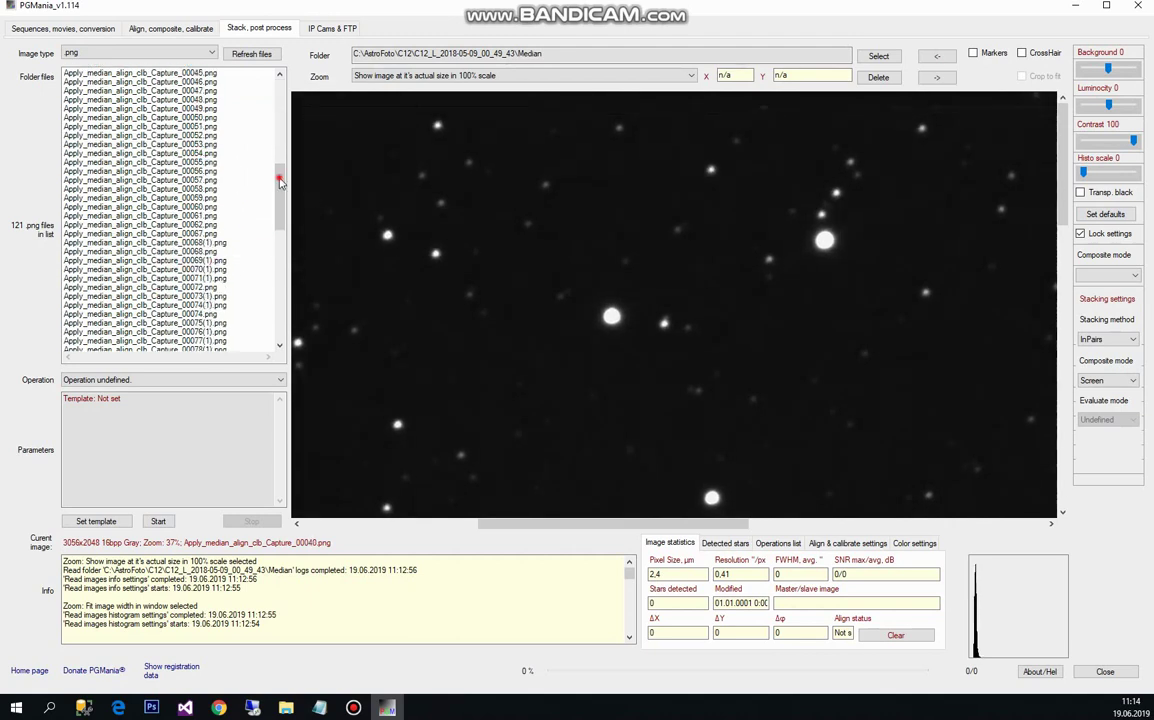
# Step: Unlock the histogram settings and set the luminosity of StarMap_stack_109_Gauss.png to -80
pyautogui.moveTo(280, 181); pyautogui.dragTo(276, 295)
pyautogui.click(121, 331)
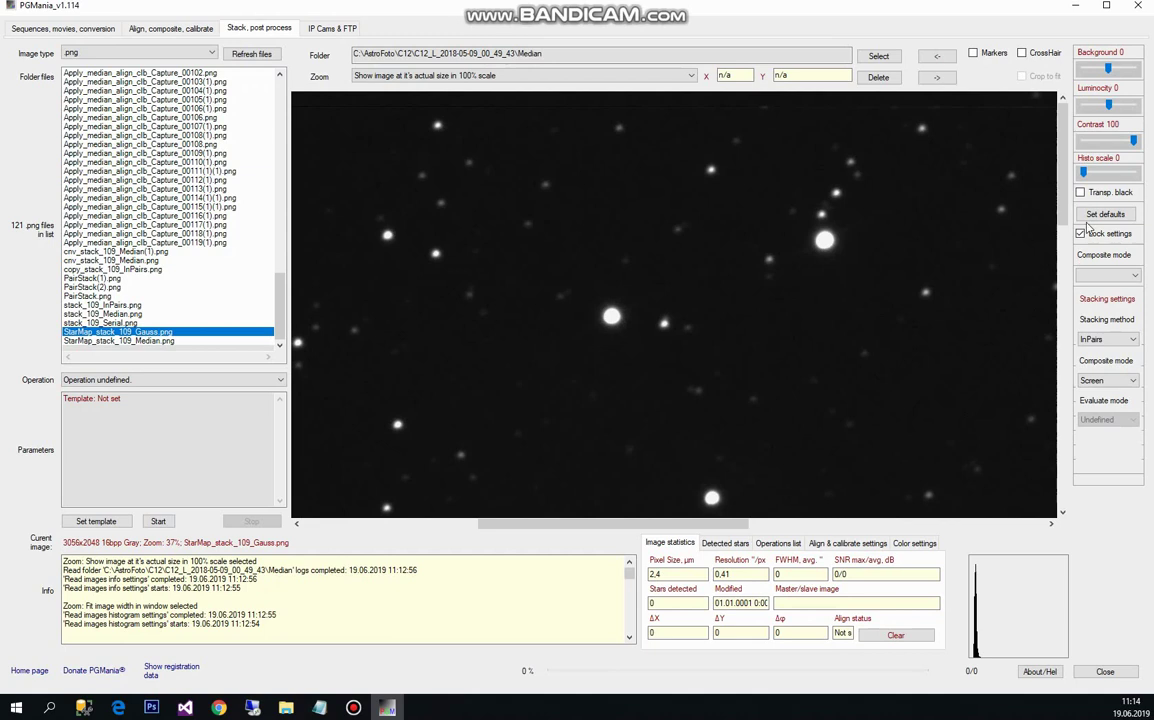
pyautogui.click(1082, 232)
pyautogui.moveTo(1108, 105); pyautogui.dragTo(1101, 108)
pyautogui.moveTo(1089, 105); pyautogui.dragTo(1088, 105)
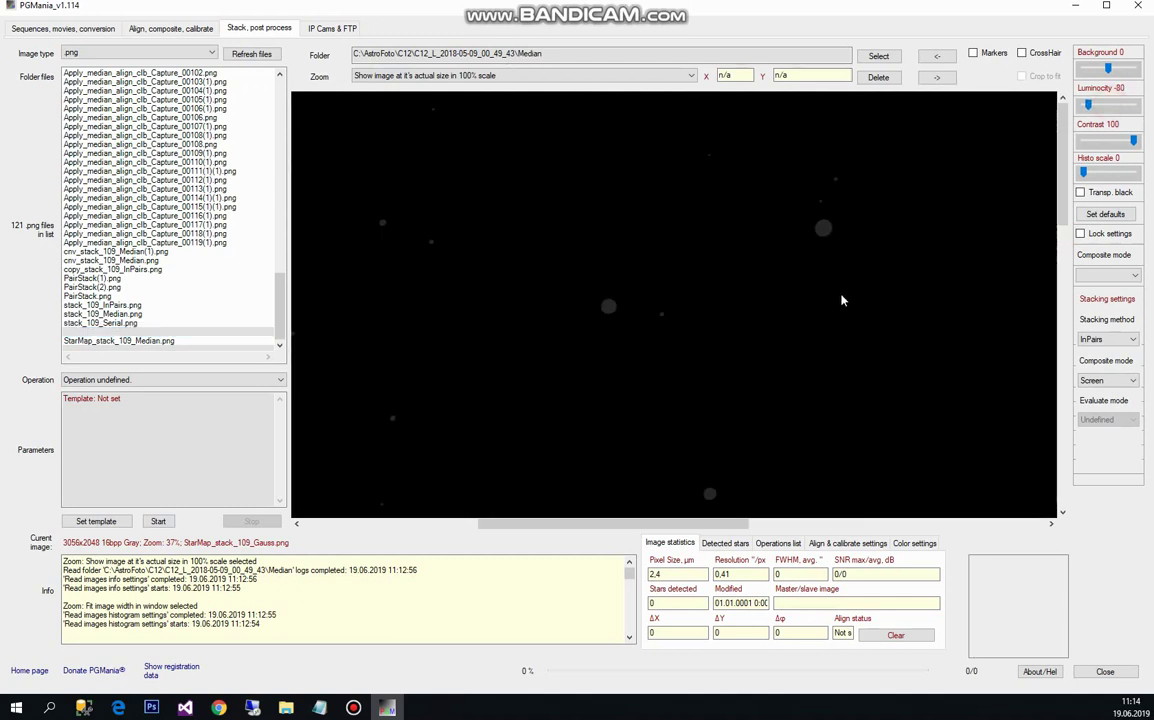
# Step: Set StarMap_stack_109_Gauss.png as the master frame to apply to selected images
pyautogui.rightClick(226, 337)
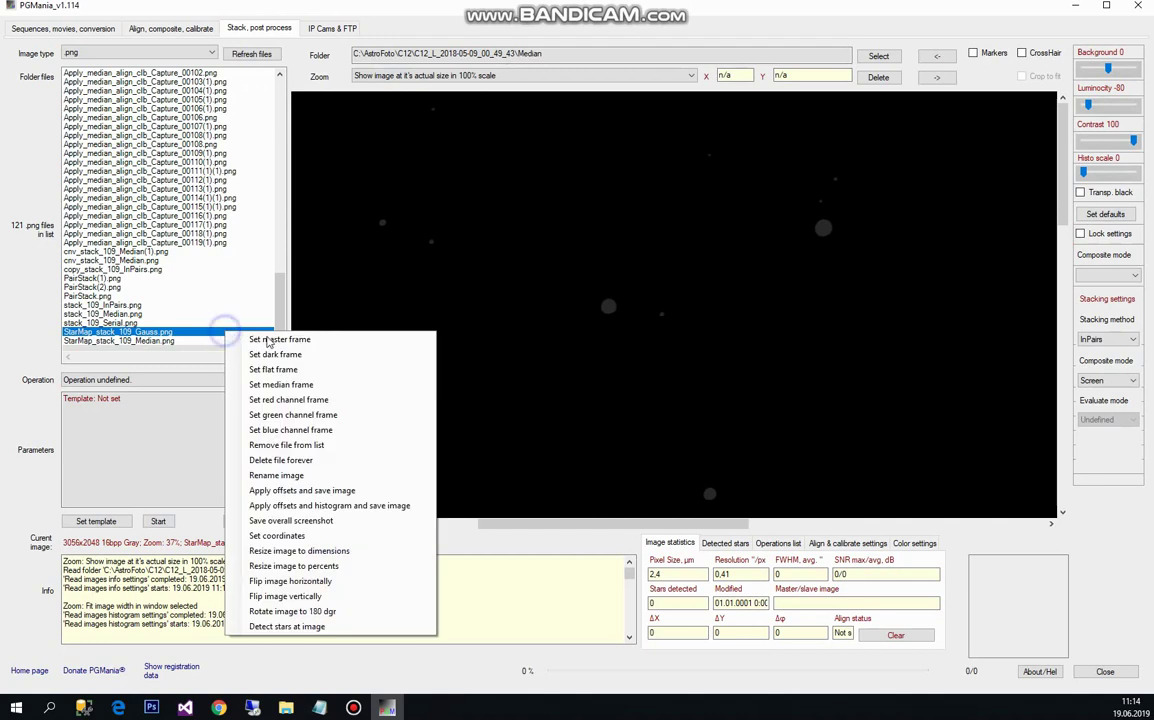
pyautogui.click(250, 338)
pyautogui.click(603, 406)
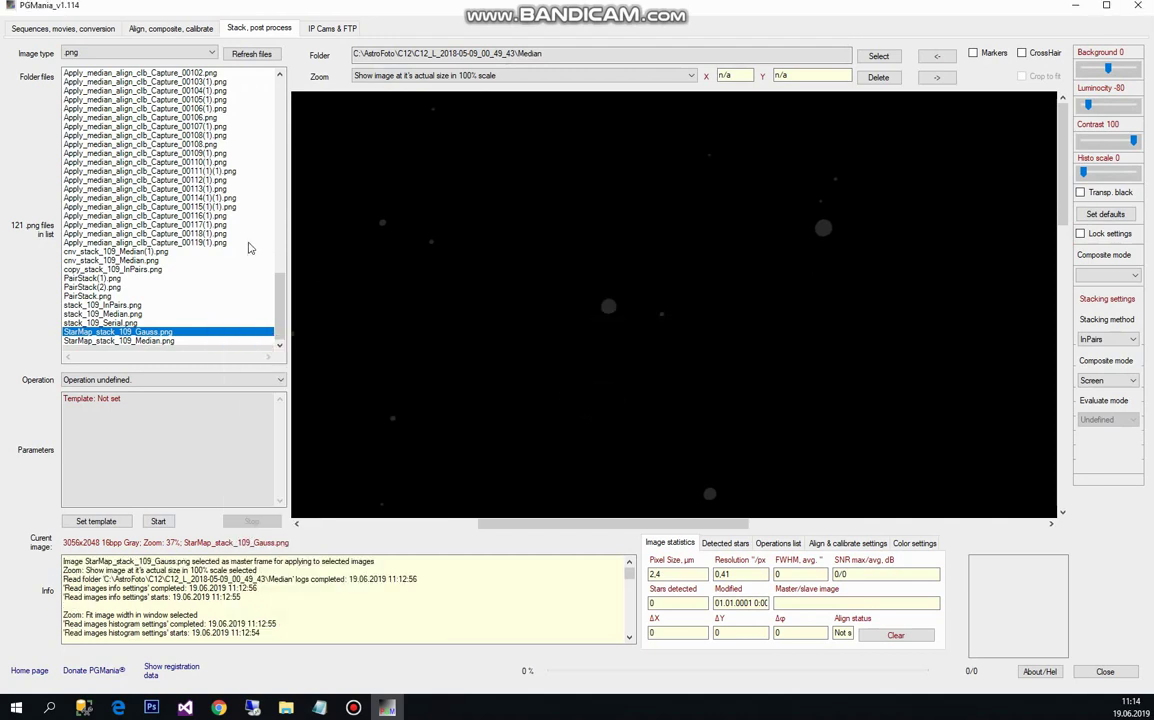
# Step: Choose the Stack selected images/auto operation with the Capture_00001 frame selected, and dismiss the notice
pyautogui.moveTo(276, 310); pyautogui.dragTo(270, 90)
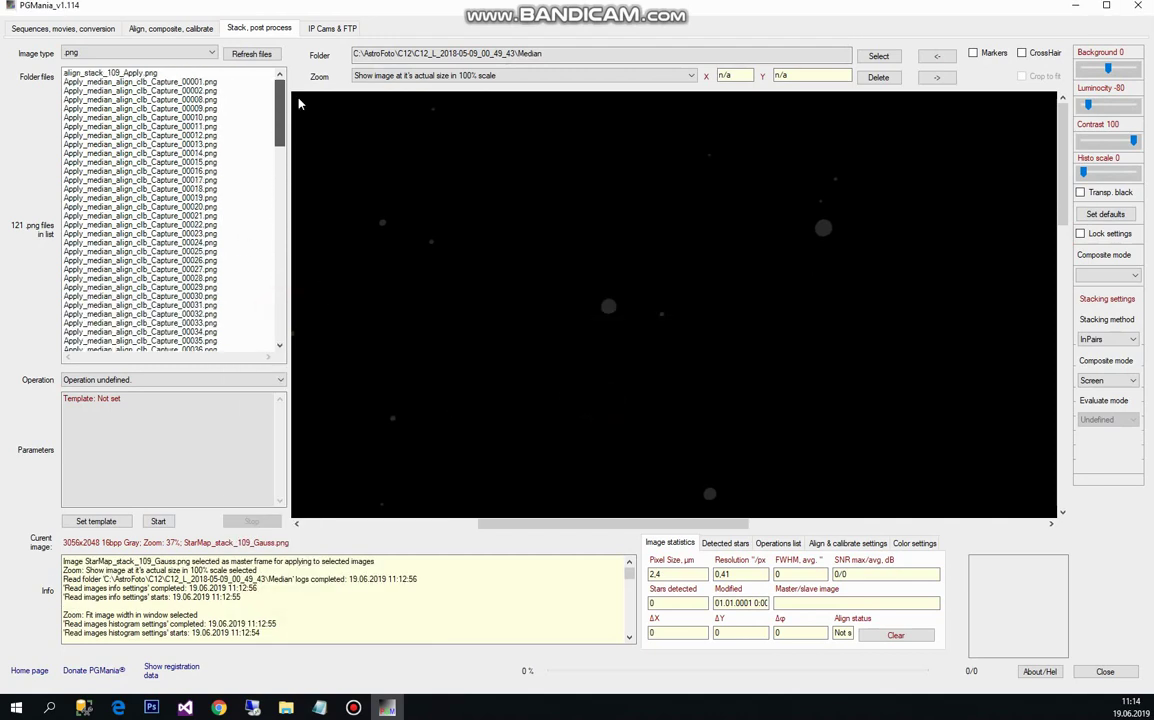
pyautogui.click(181, 84)
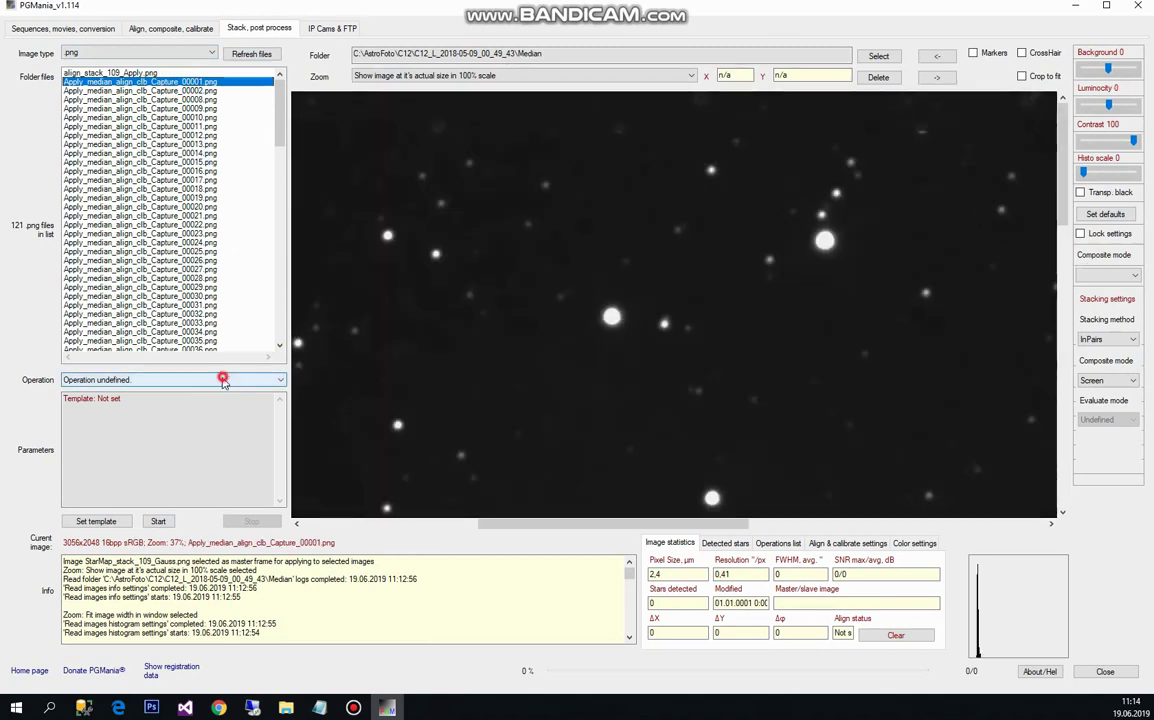
pyautogui.click(220, 380)
pyautogui.click(178, 419)
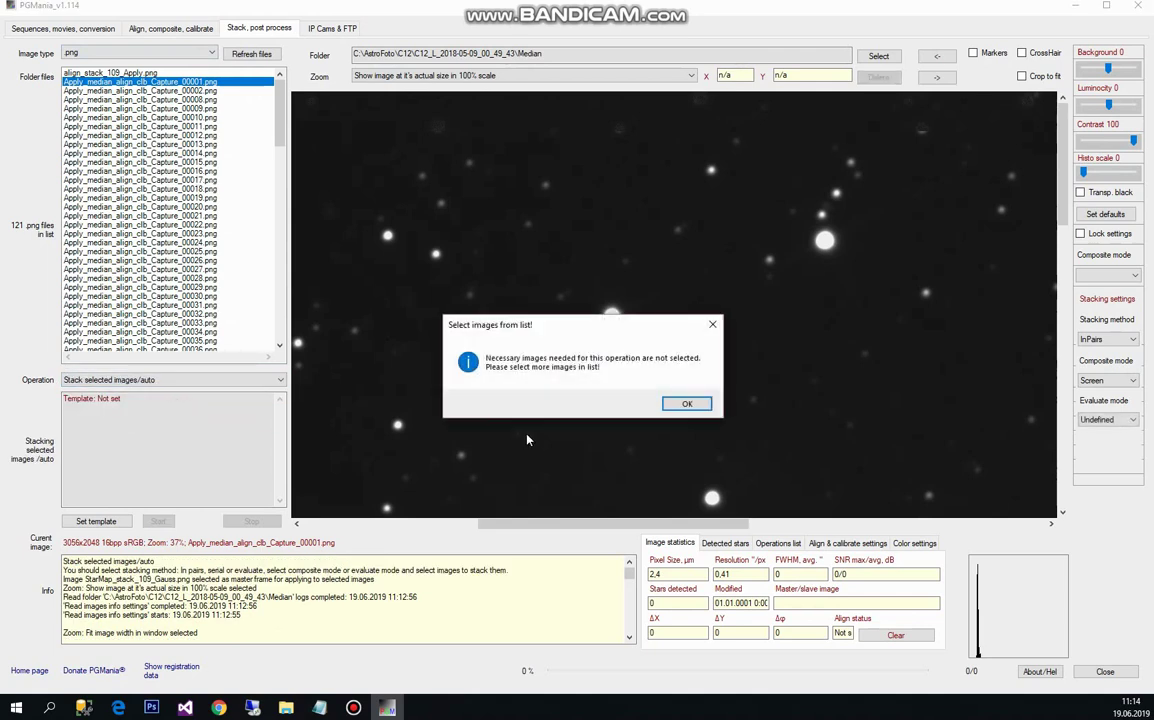
pyautogui.click(618, 367)
# Step: Examine how the master star map applies to the first aligned frames, from Capture_00017 back to Capture_00001
pyautogui.click(170, 153)
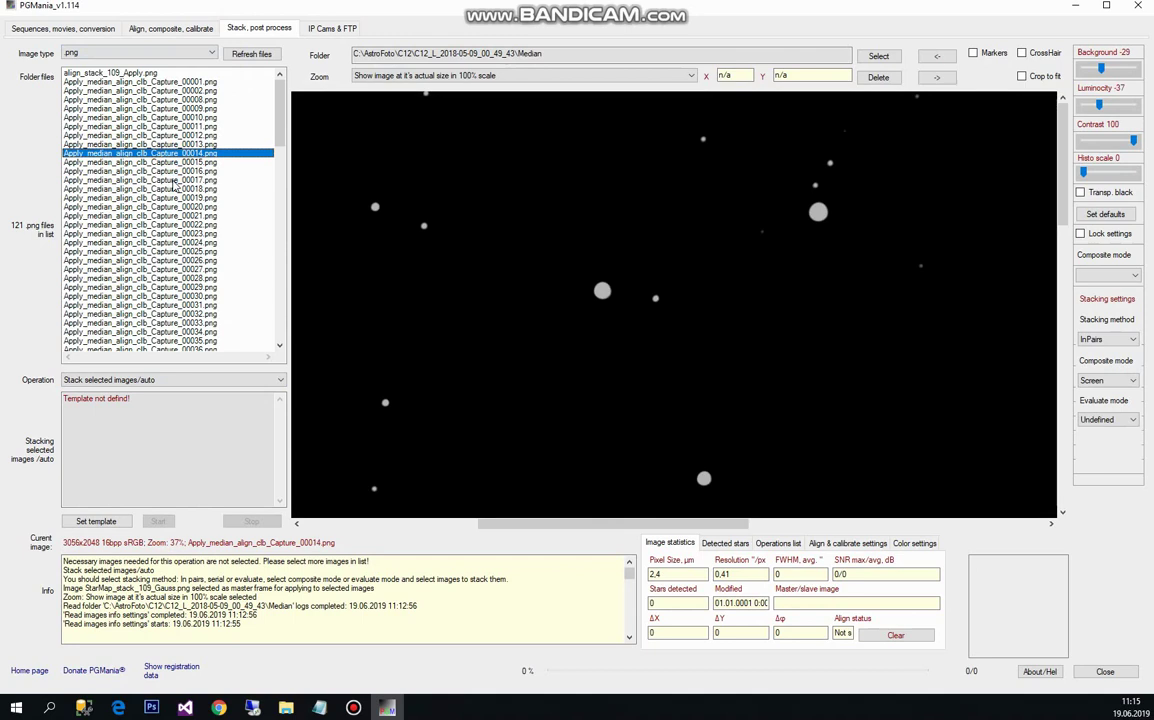
pyautogui.click(160, 180)
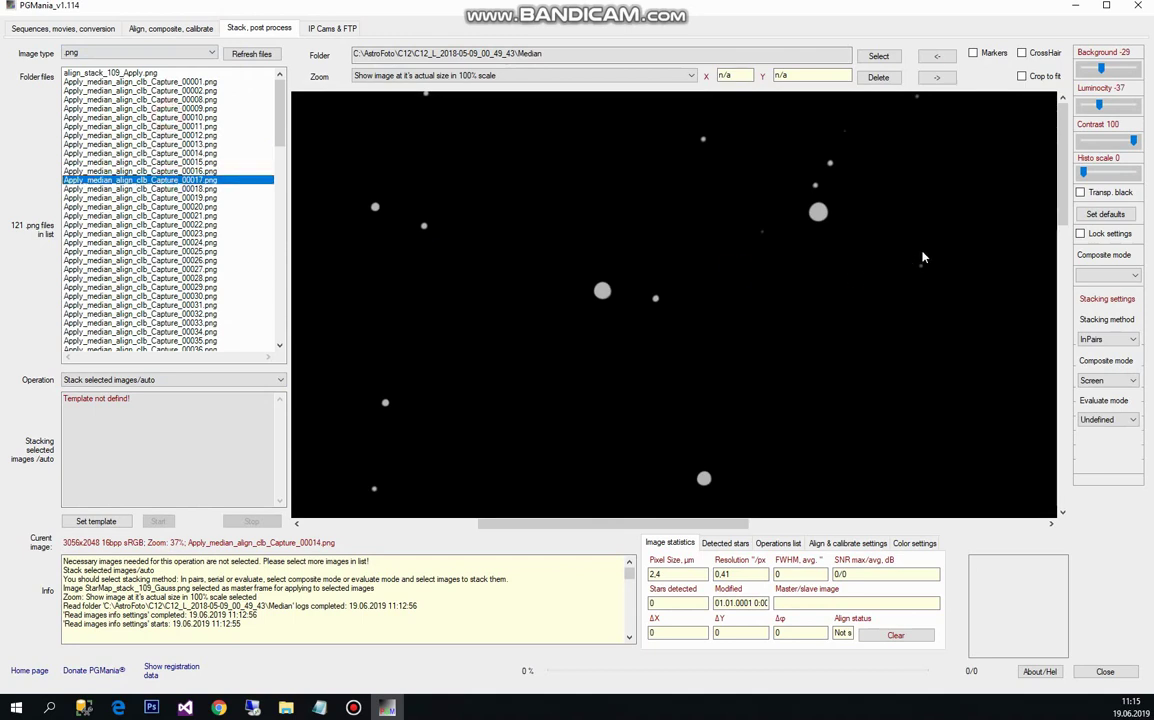
pyautogui.press('Up')
pyautogui.press('Up')
pyautogui.press('Up')
pyautogui.press('Up')
pyautogui.press('Up')
pyautogui.press('Up')
pyautogui.press('Up')
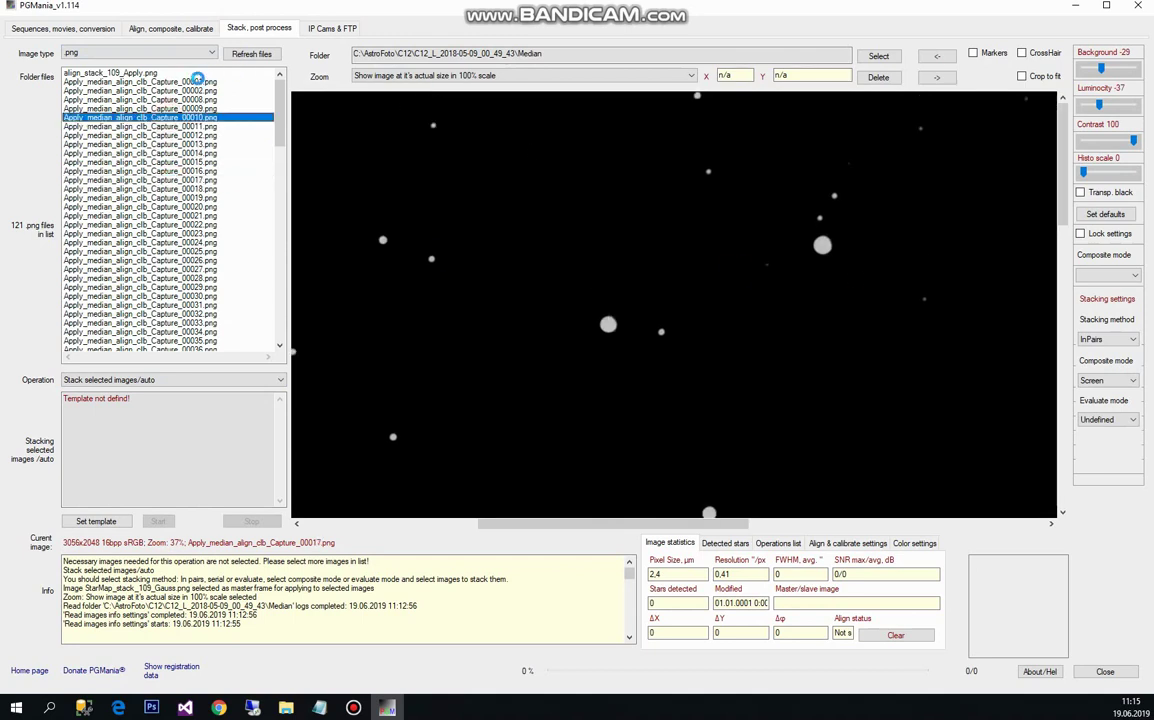
pyautogui.click(196, 81)
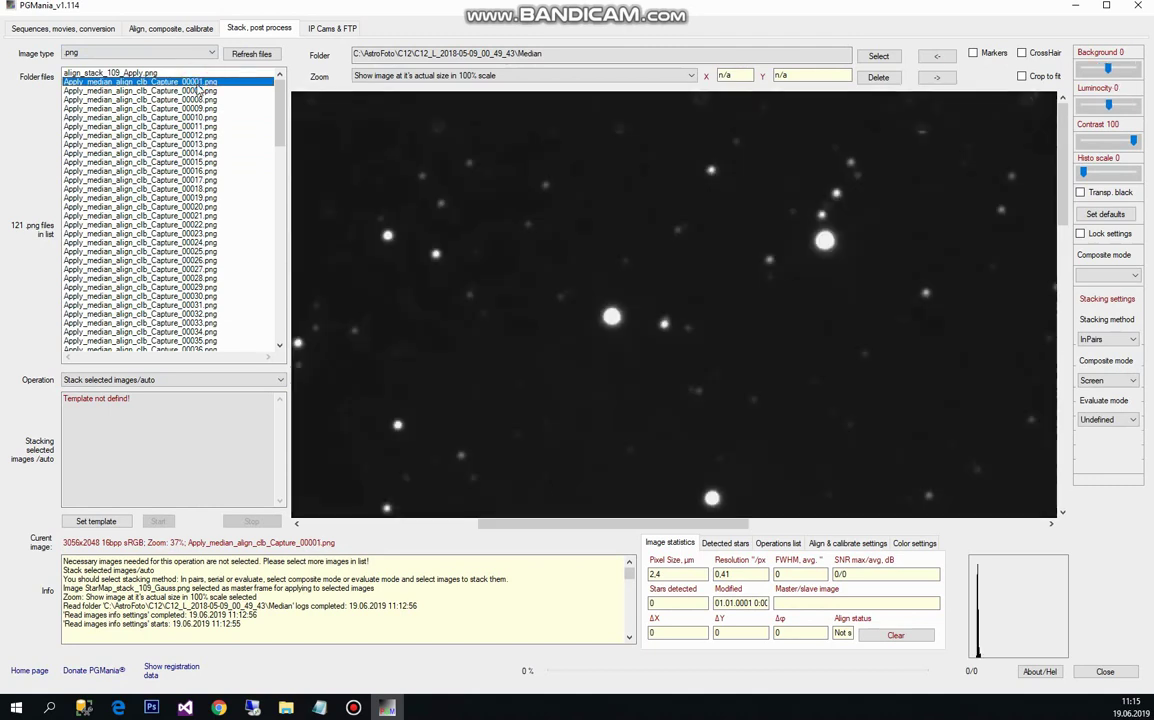
# Step: Set the luminosity to -6, overwrite the folder's histogram settings with it, and check the change on frames Capture_00020 and Capture_00032
pyautogui.moveTo(1108, 108); pyautogui.dragTo(1106, 106)
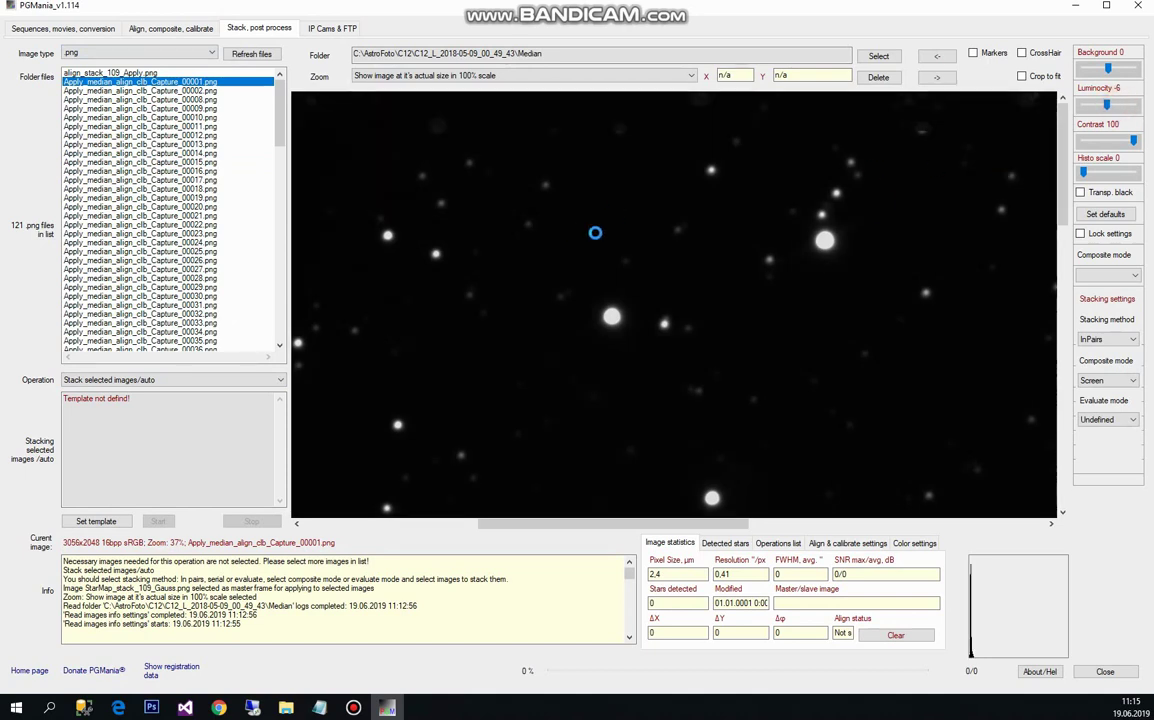
pyautogui.click(1104, 236)
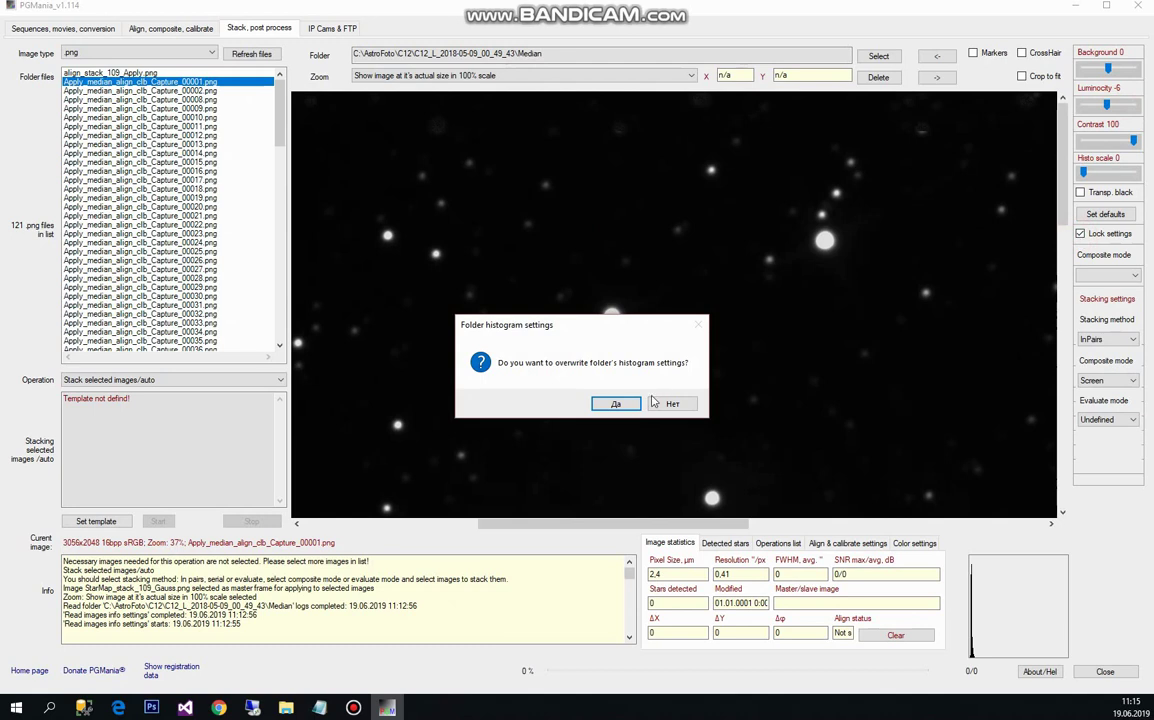
pyautogui.click(616, 404)
pyautogui.click(1080, 234)
pyautogui.click(160, 206)
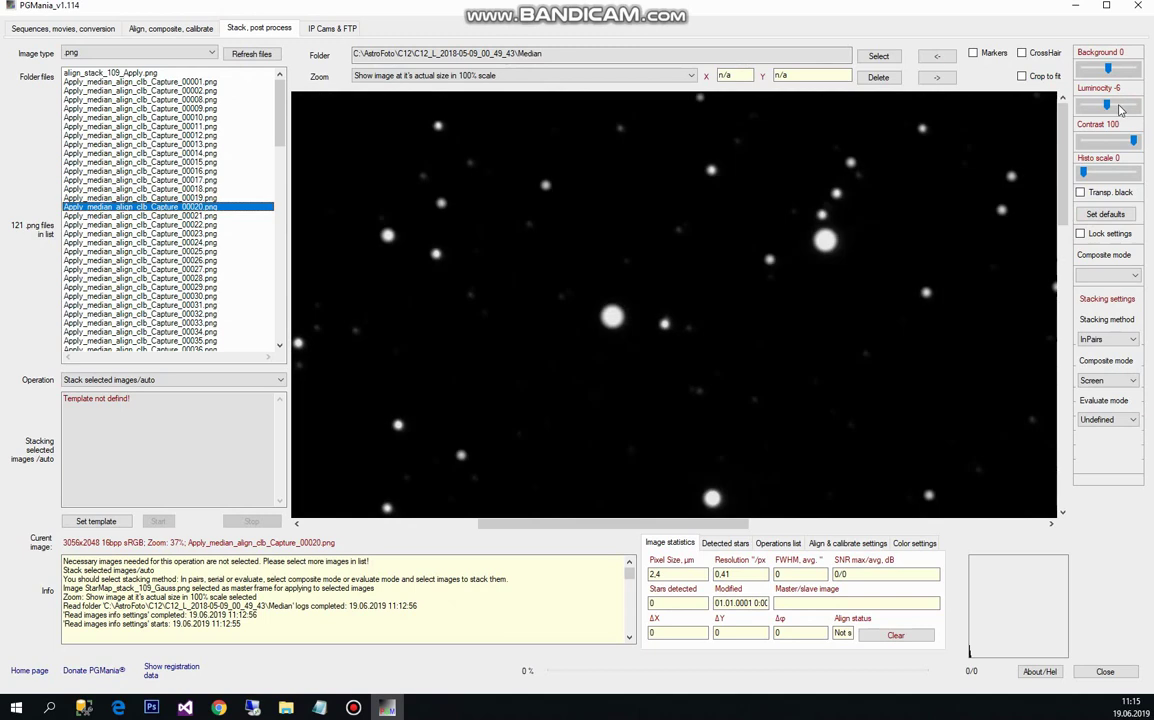
pyautogui.click(172, 316)
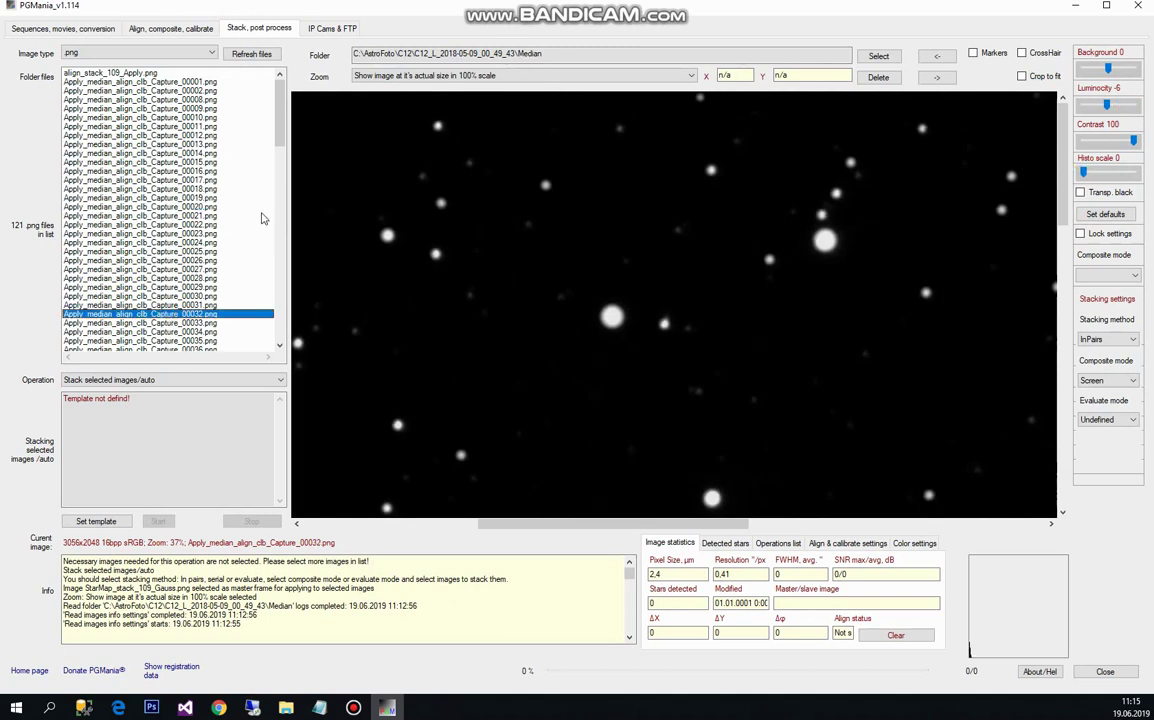
# Step: Set the luminosity of the master frame StarMap_stack_109_Gauss.png to -80
pyautogui.scroll(-20, 255, 100)
pyautogui.click(261, 332)
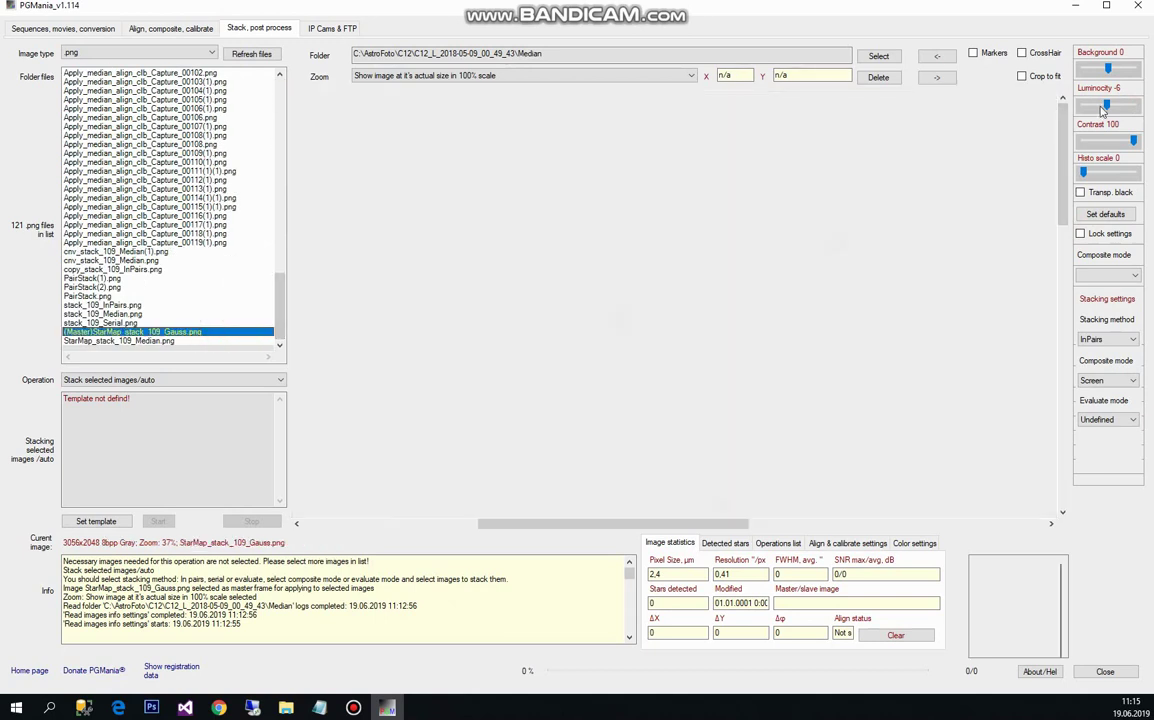
pyautogui.moveTo(1108, 106)
pyautogui.mouseDown()
pyautogui.moveTo(1090, 100)
pyautogui.moveTo(1094, 112)
pyautogui.mouseUp()
pyautogui.click(1088, 106)
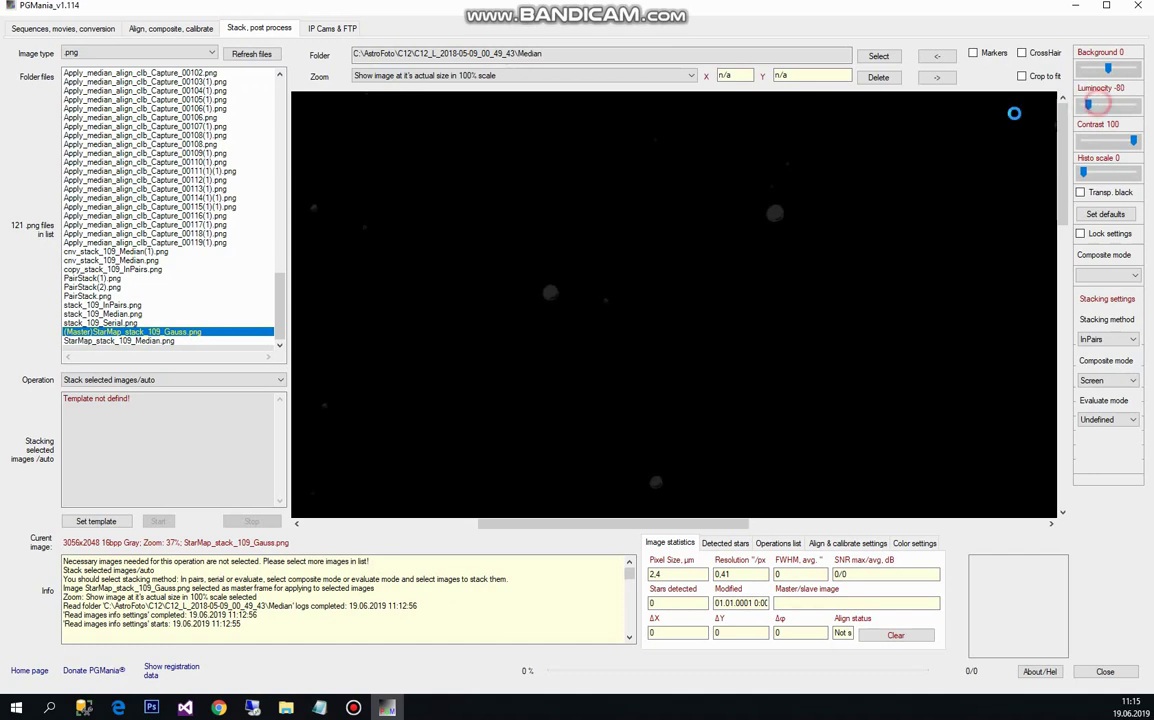
# Step: Display frame Capture_00001 with the image width fitted in the window
pyautogui.moveTo(283, 311); pyautogui.dragTo(229, 82)
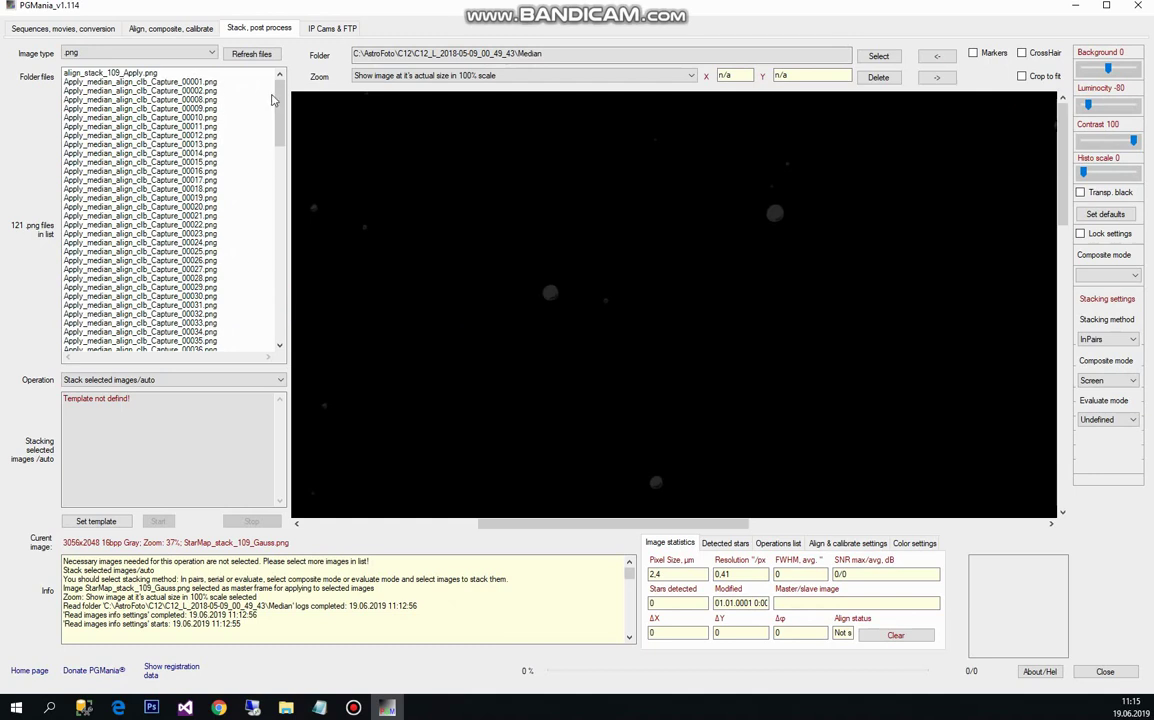
pyautogui.scroll(-15, 253, 100)
pyautogui.scroll(15, 253, 100)
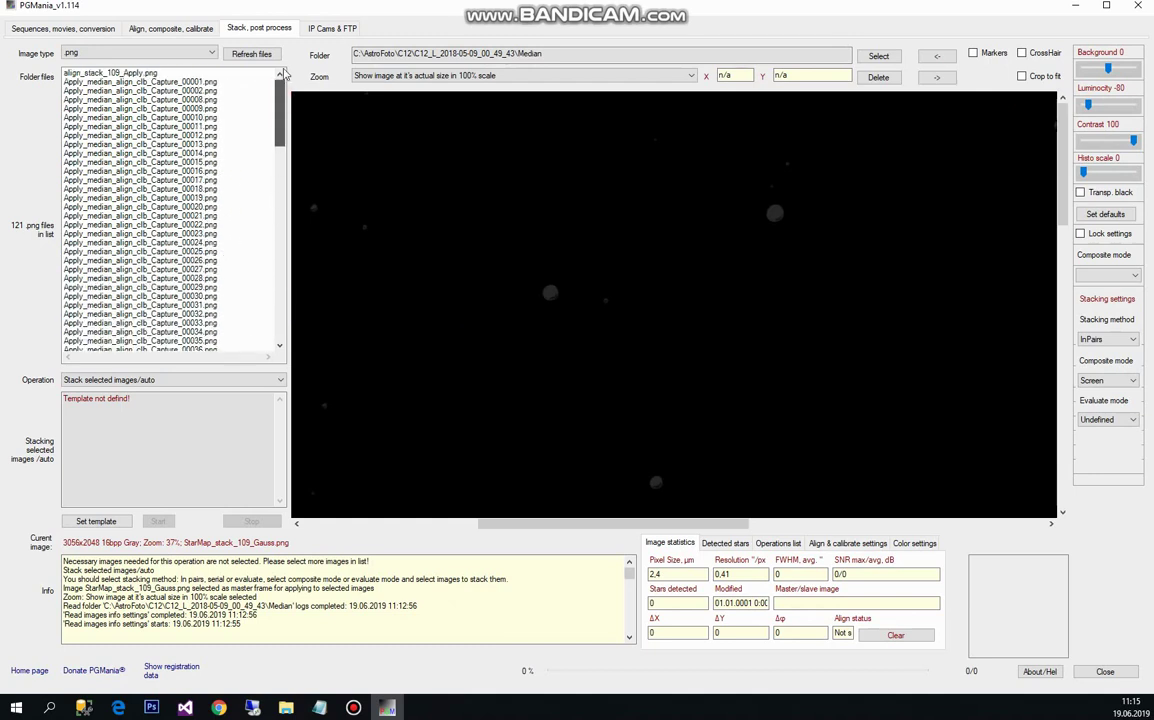
pyautogui.click(210, 83)
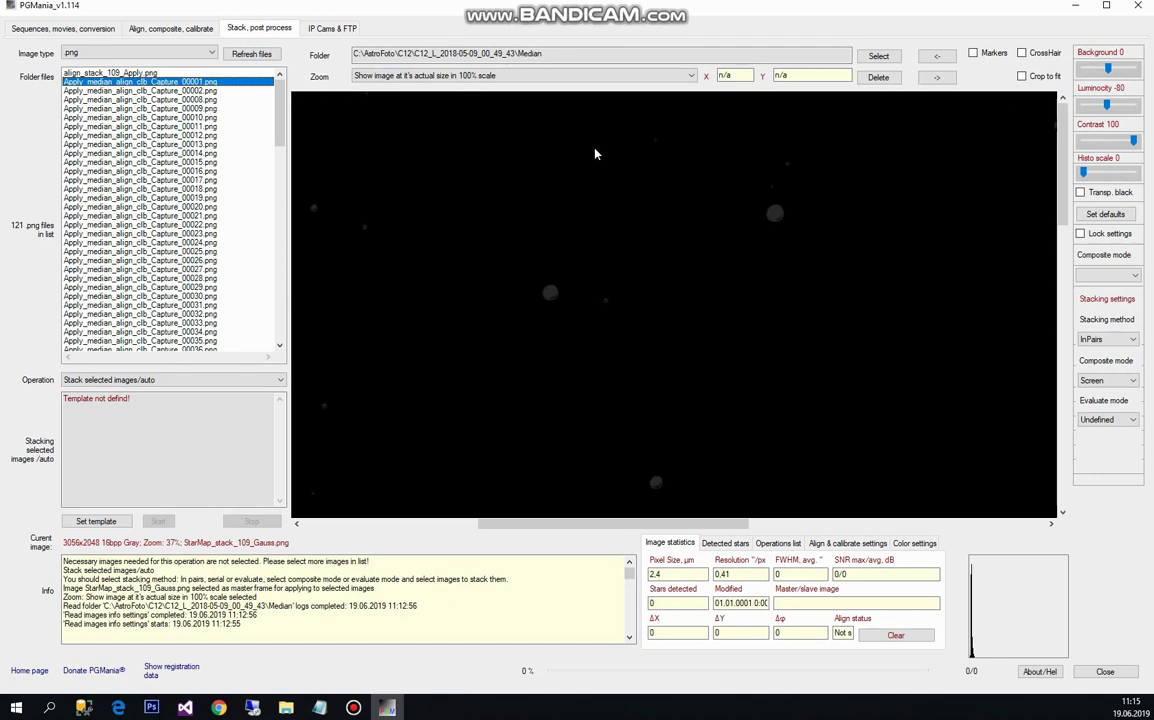
pyautogui.click(505, 76)
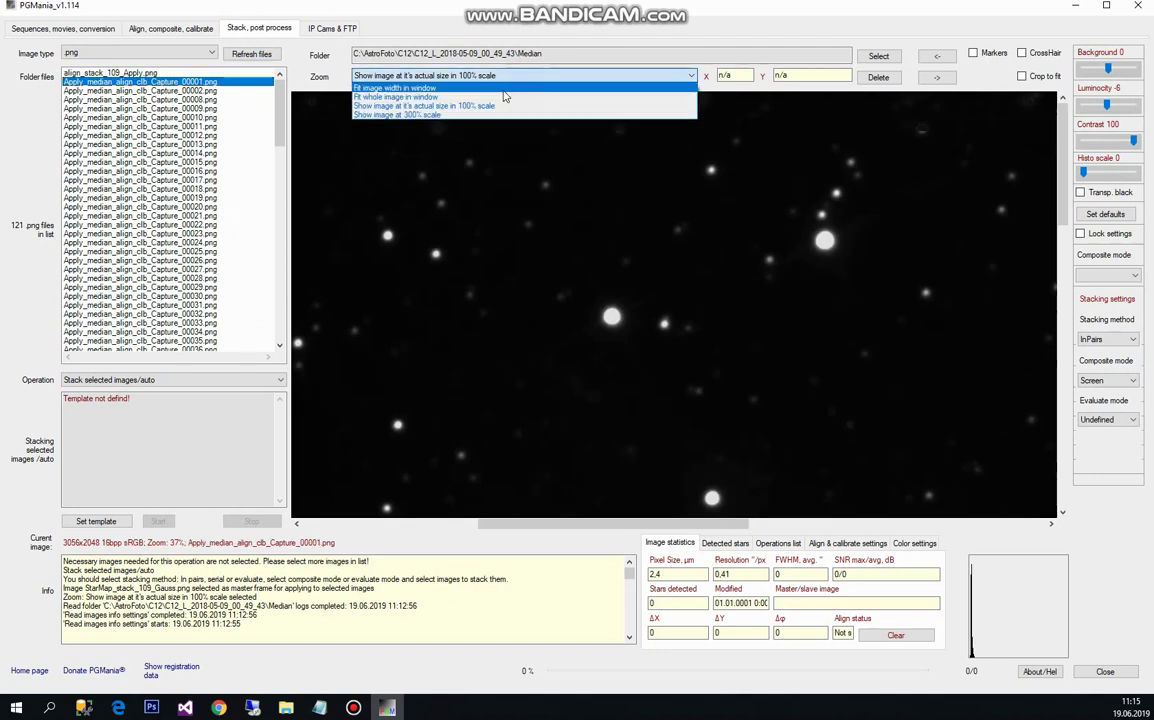
pyautogui.click(504, 88)
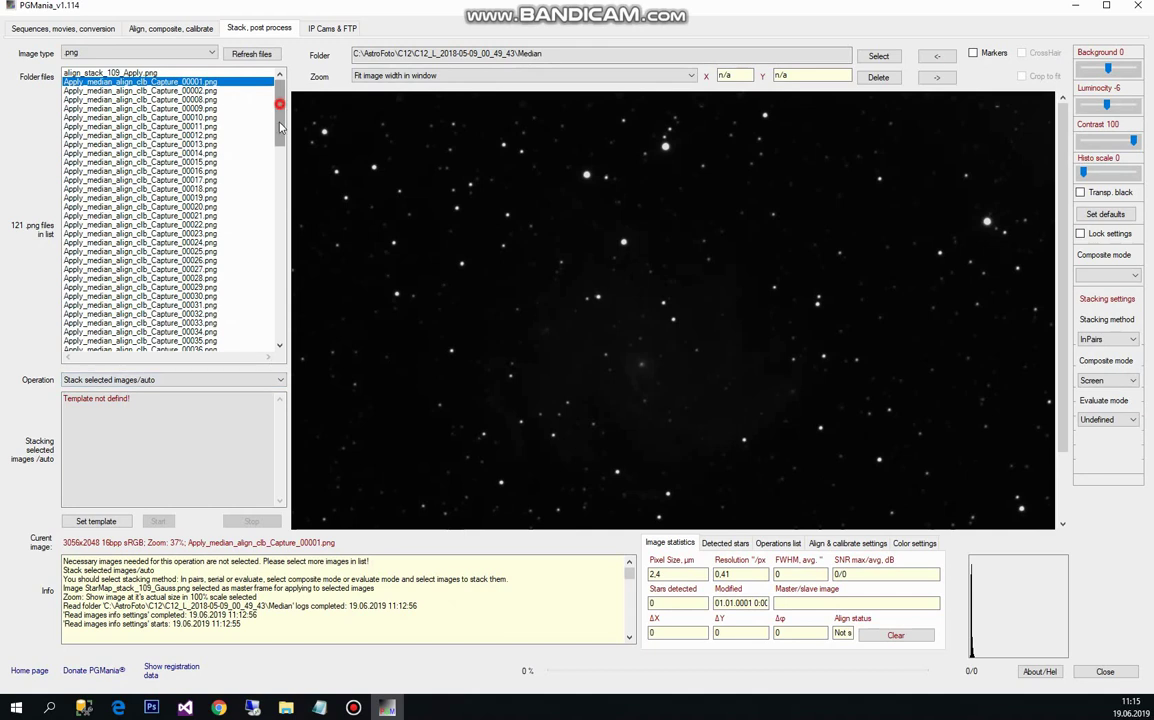
# Step: Select all aligned frames from Capture_00001 to Capture_00119(1) for Stack selected images/auto and set the stacking template
pyautogui.scroll(-20, 250, 330)
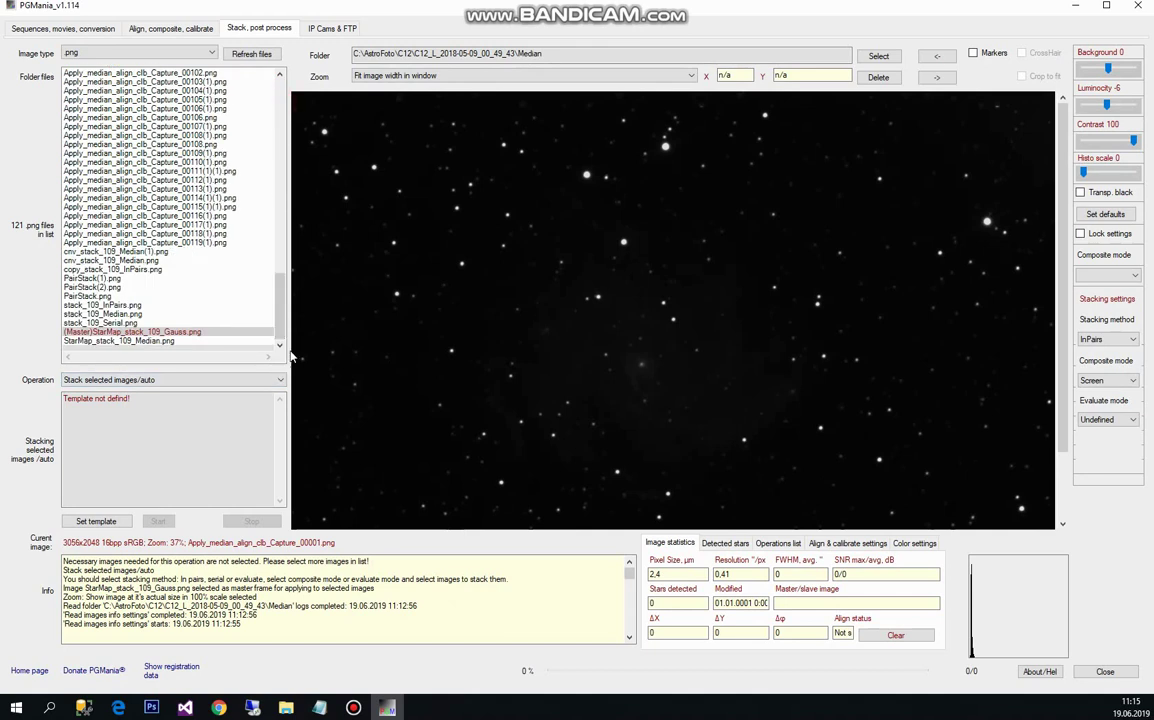
pyautogui.click(168, 378)
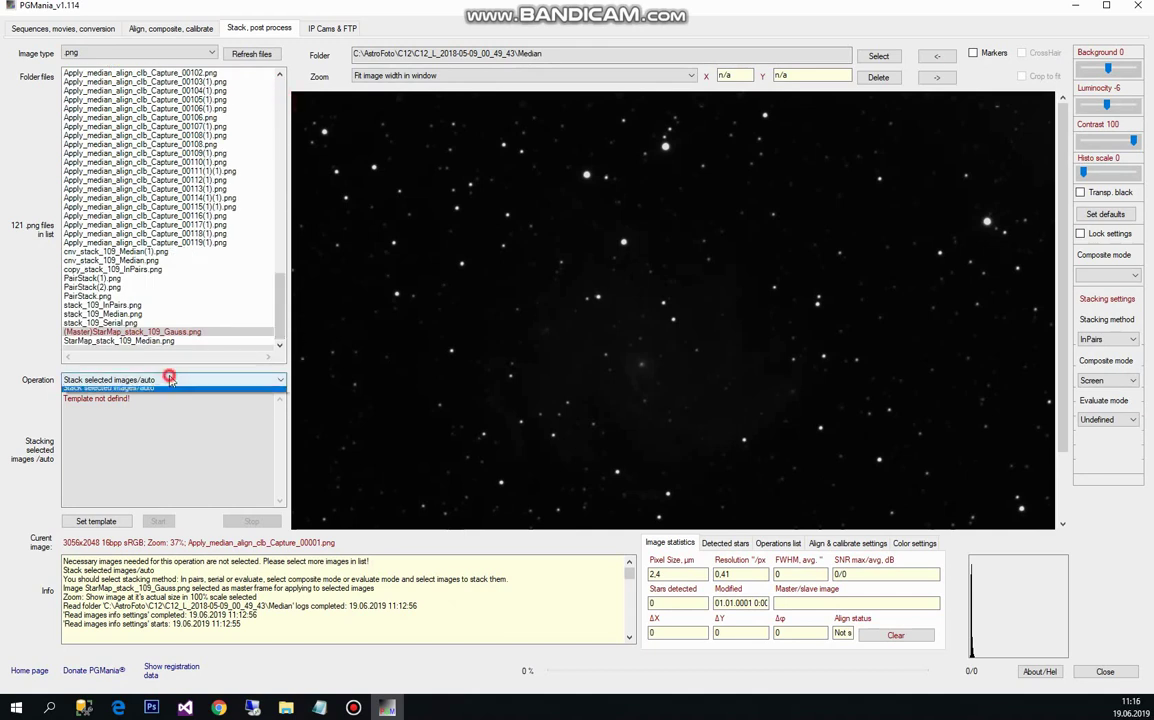
pyautogui.click(155, 398)
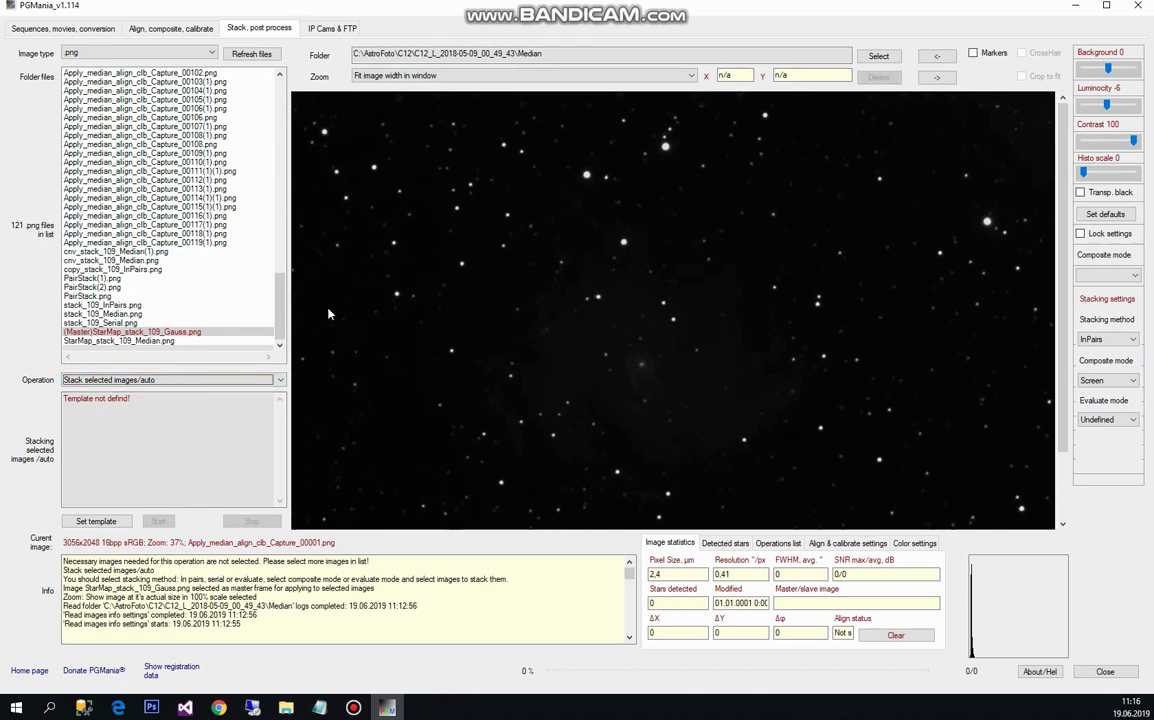
pyautogui.click(205, 242)
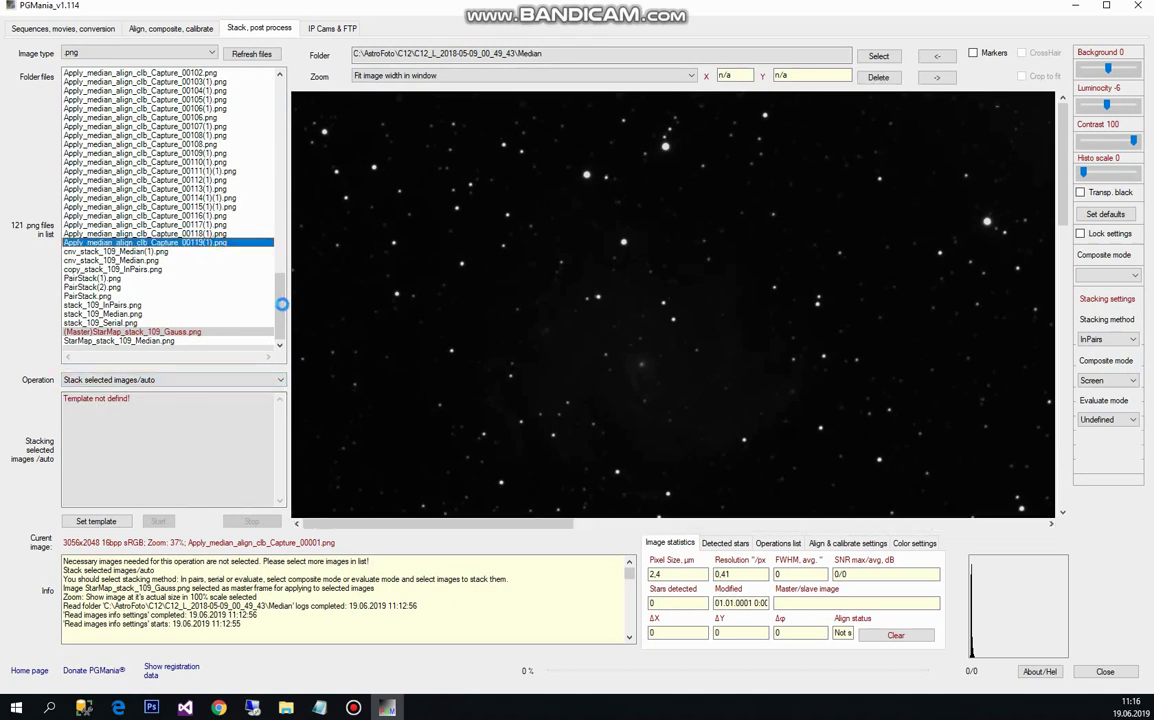
pyautogui.moveTo(279, 303); pyautogui.dragTo(265, 92)
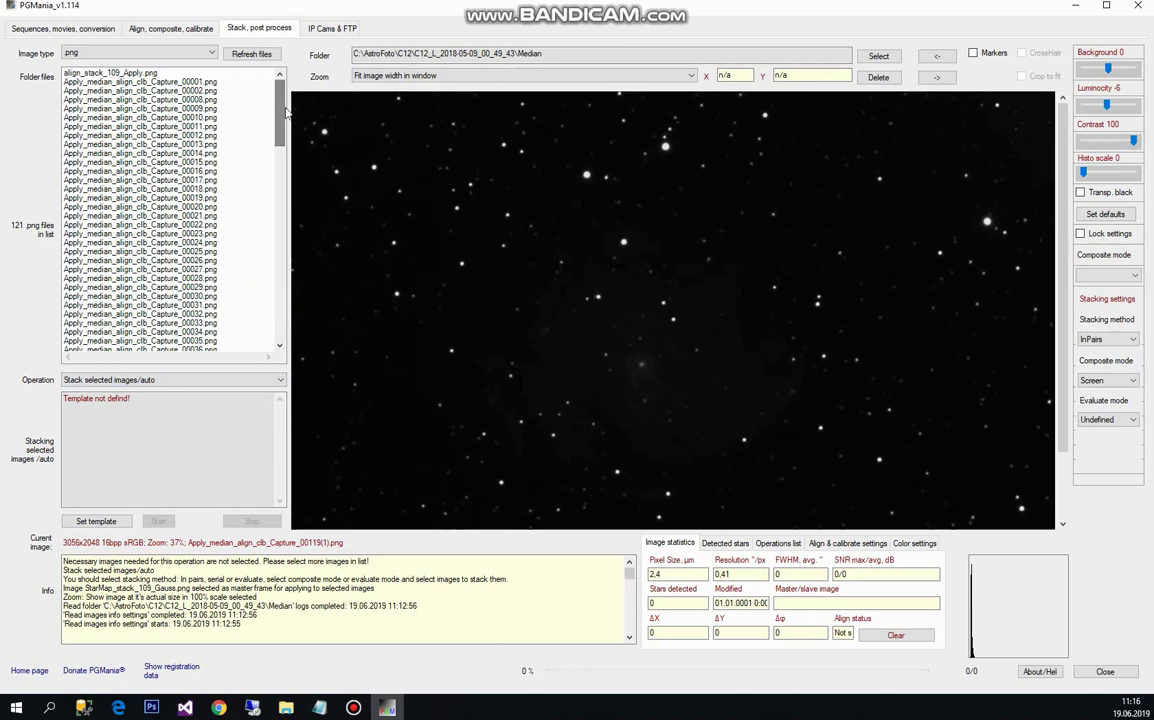
pyautogui.click(185, 81)
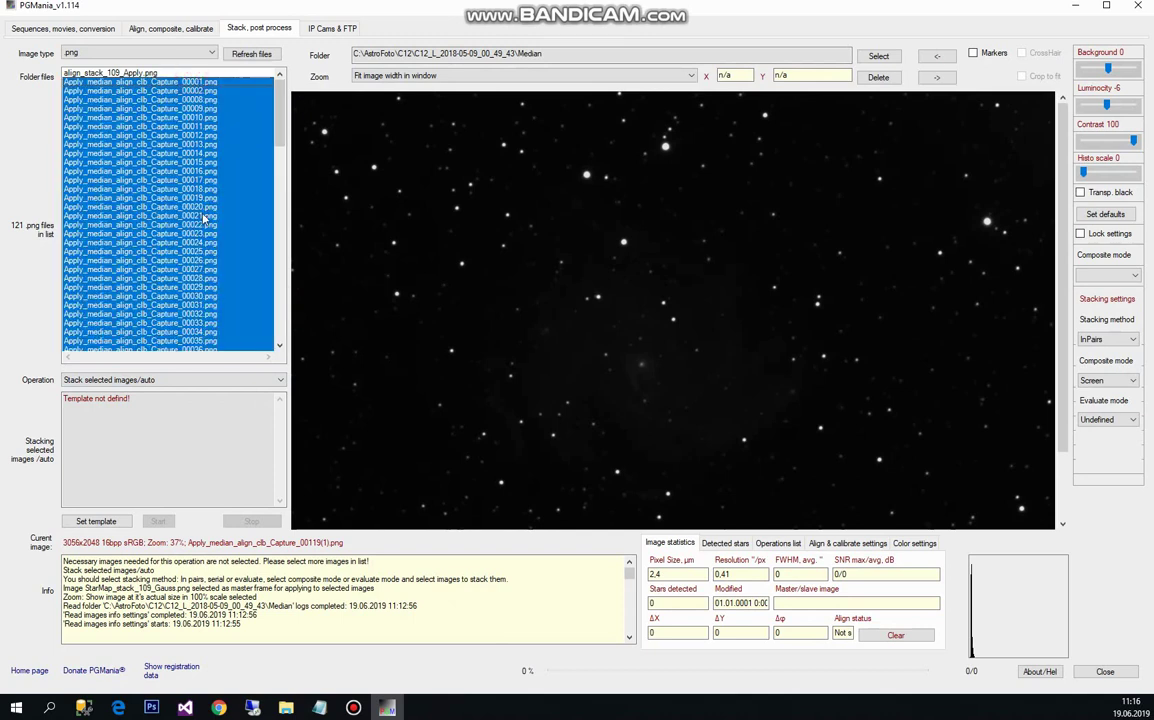
pyautogui.click(96, 521)
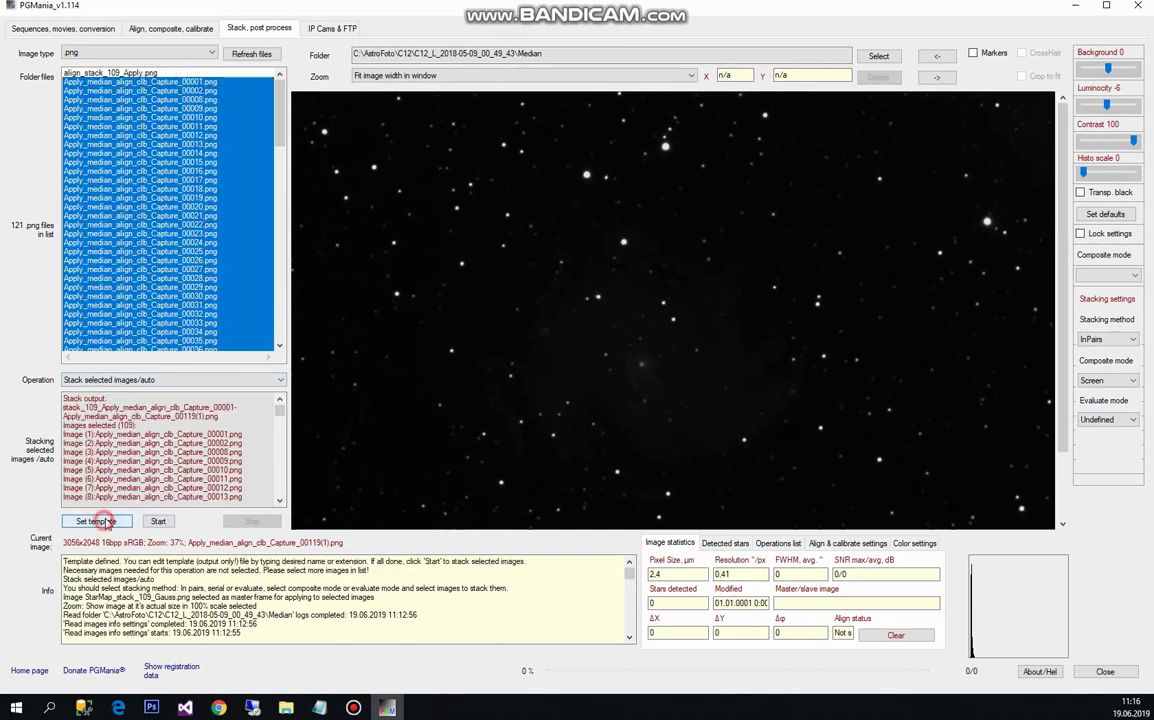
pyautogui.moveTo(279, 410); pyautogui.dragTo(60, 472)
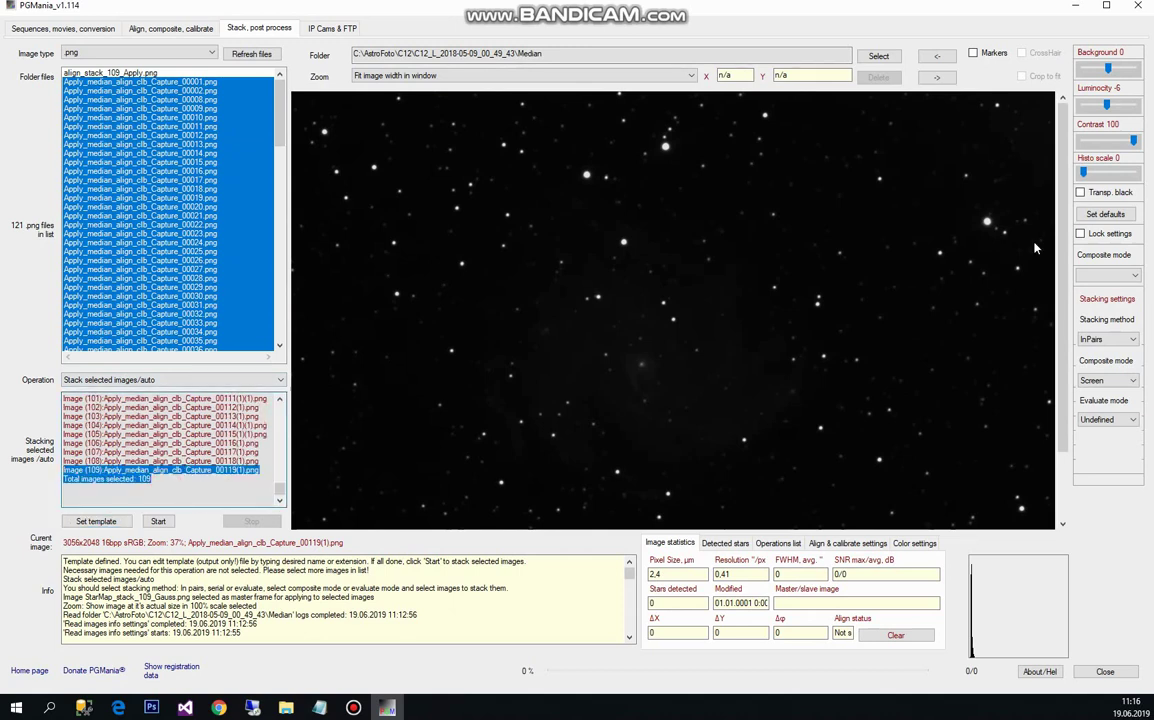
# Step: Choose Screen as the stacking composite mode with the InPairs stacking method
pyautogui.click(1110, 381)
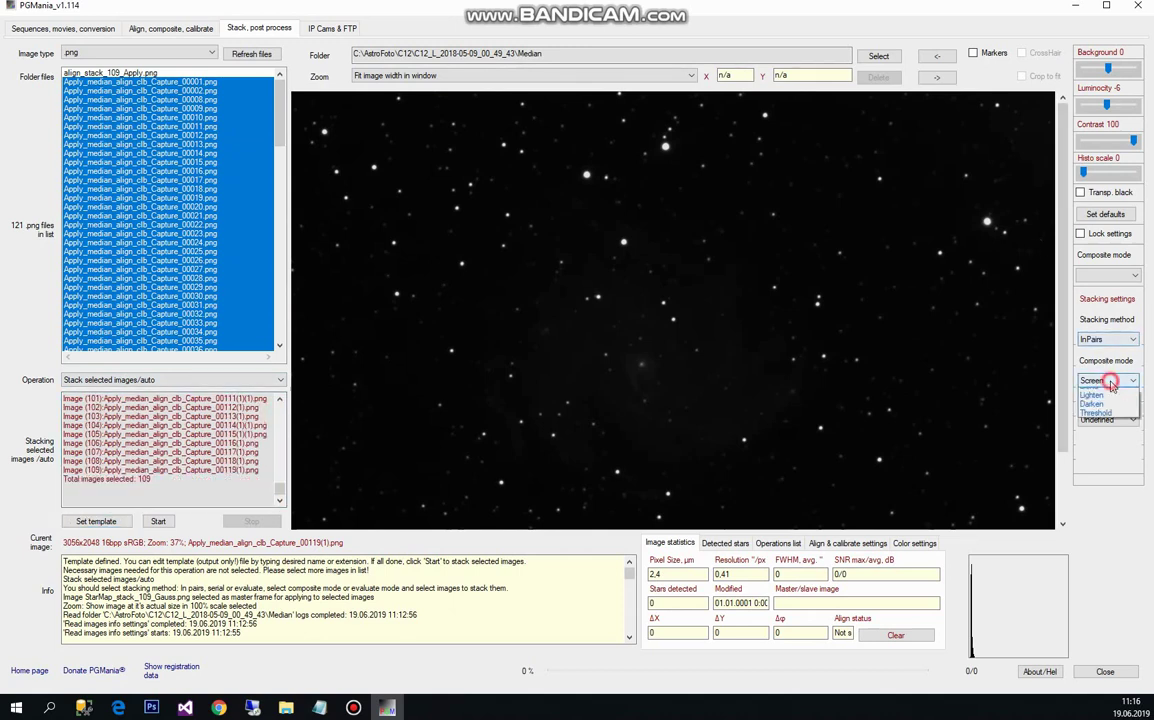
pyautogui.click(1095, 389)
pyautogui.click(1118, 340)
pyautogui.click(1118, 343)
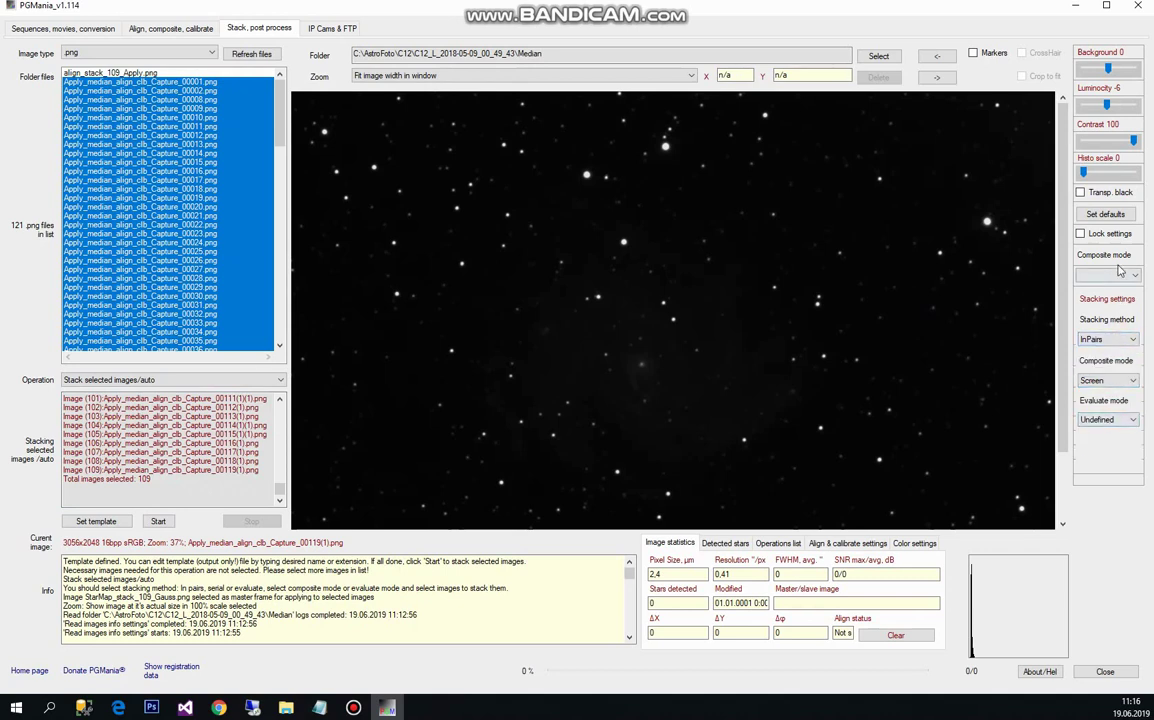
# Step: Choose the Stack selected images/auto operation again and set the image composite mode to Difference
pyautogui.click(187, 29)
pyautogui.click(258, 29)
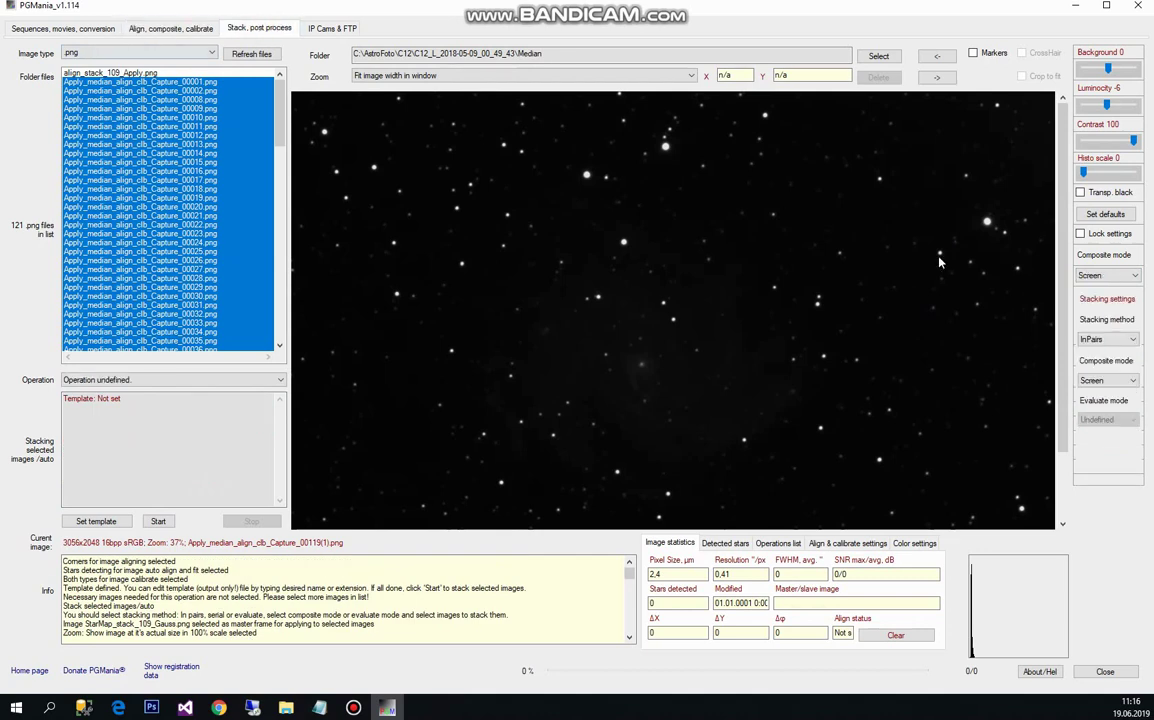
pyautogui.click(133, 379)
pyautogui.click(140, 420)
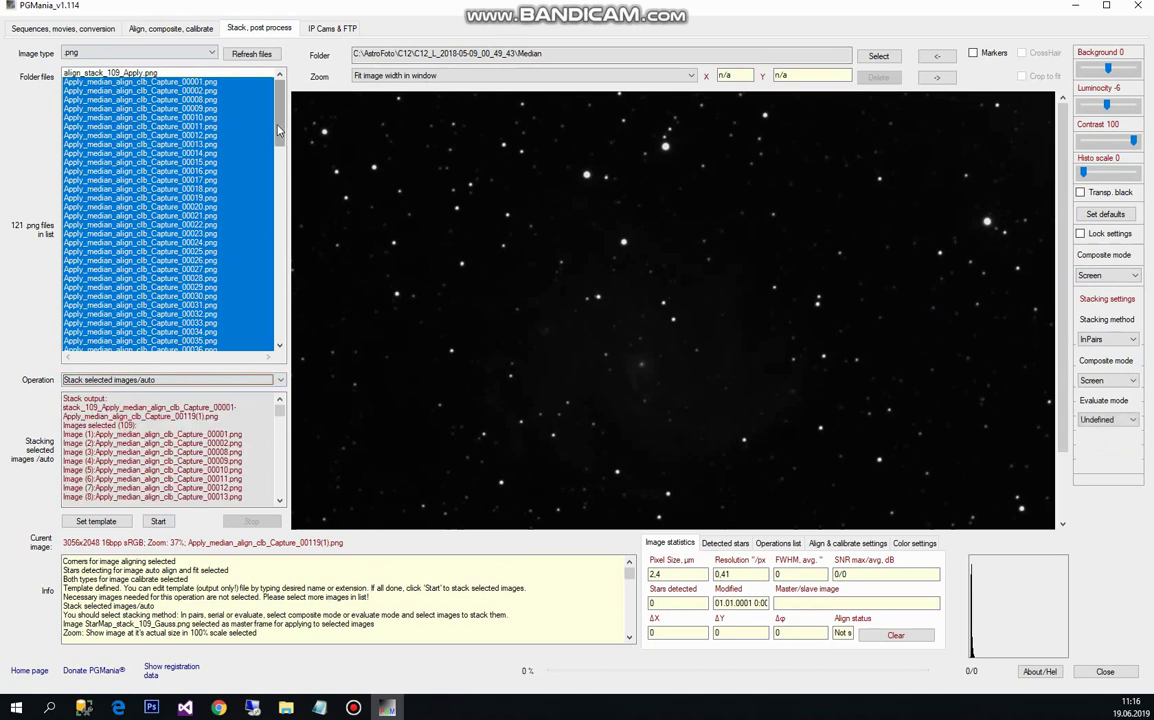
pyautogui.moveTo(283, 119)
pyautogui.mouseDown()
pyautogui.moveTo(281, 315)
pyautogui.moveTo(282, 118)
pyautogui.mouseUp()
pyautogui.click(1090, 275)
pyautogui.click(1095, 296)
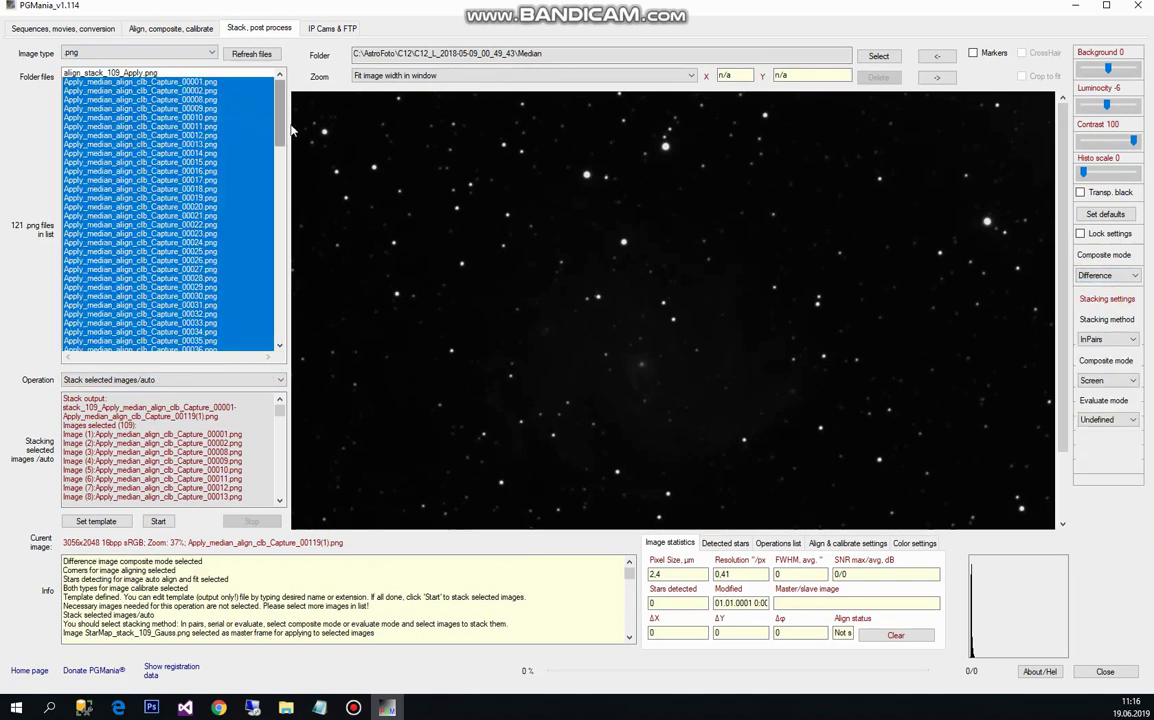
# Step: Display frame Capture_00002 at its actual size in 100% scale
pyautogui.click(233, 82)
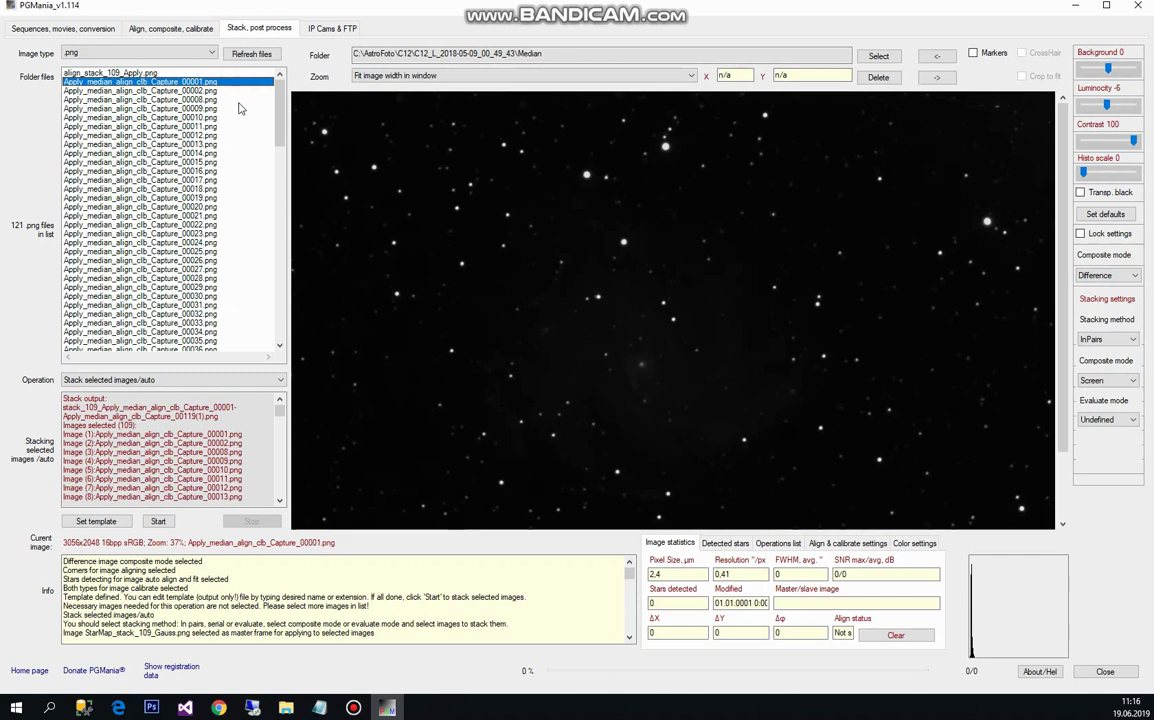
pyautogui.moveTo(273, 132); pyautogui.dragTo(291, 76)
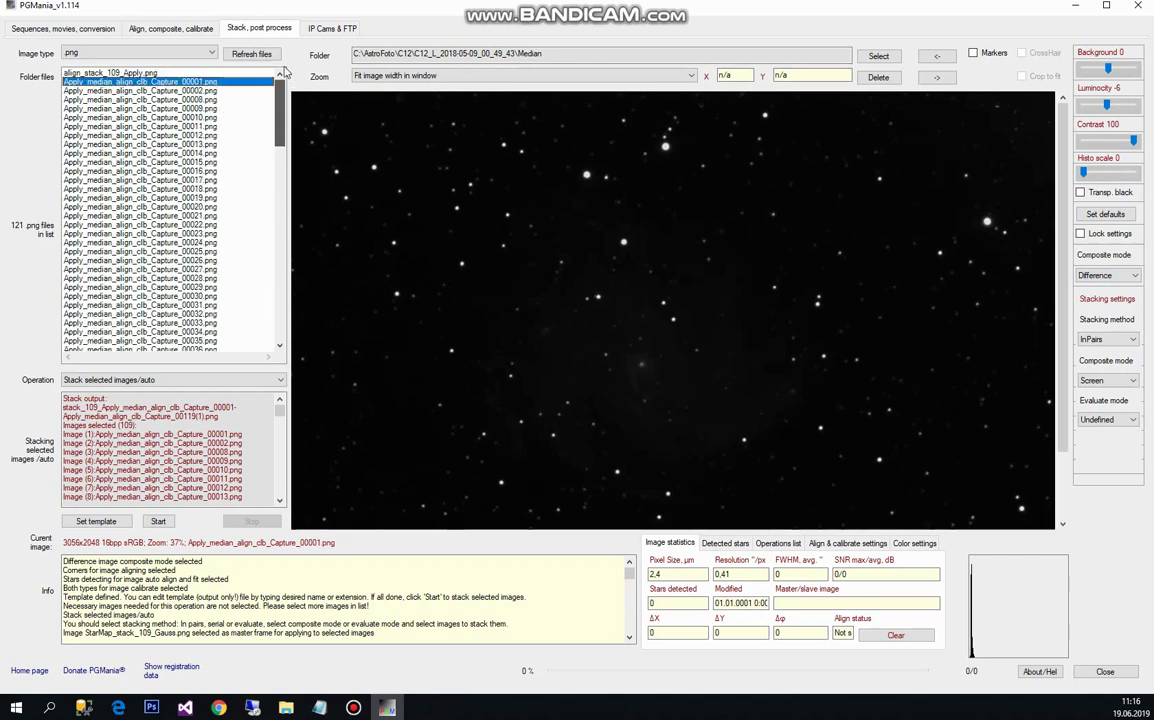
pyautogui.click(175, 91)
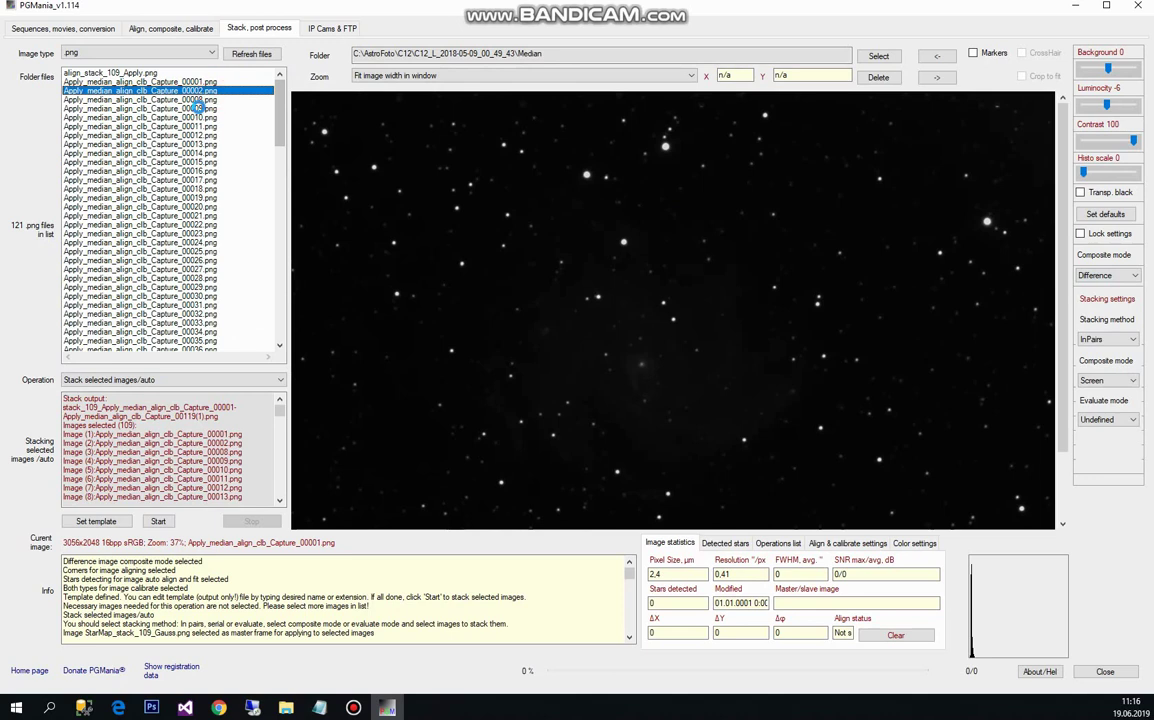
pyautogui.click(395, 76)
pyautogui.click(412, 103)
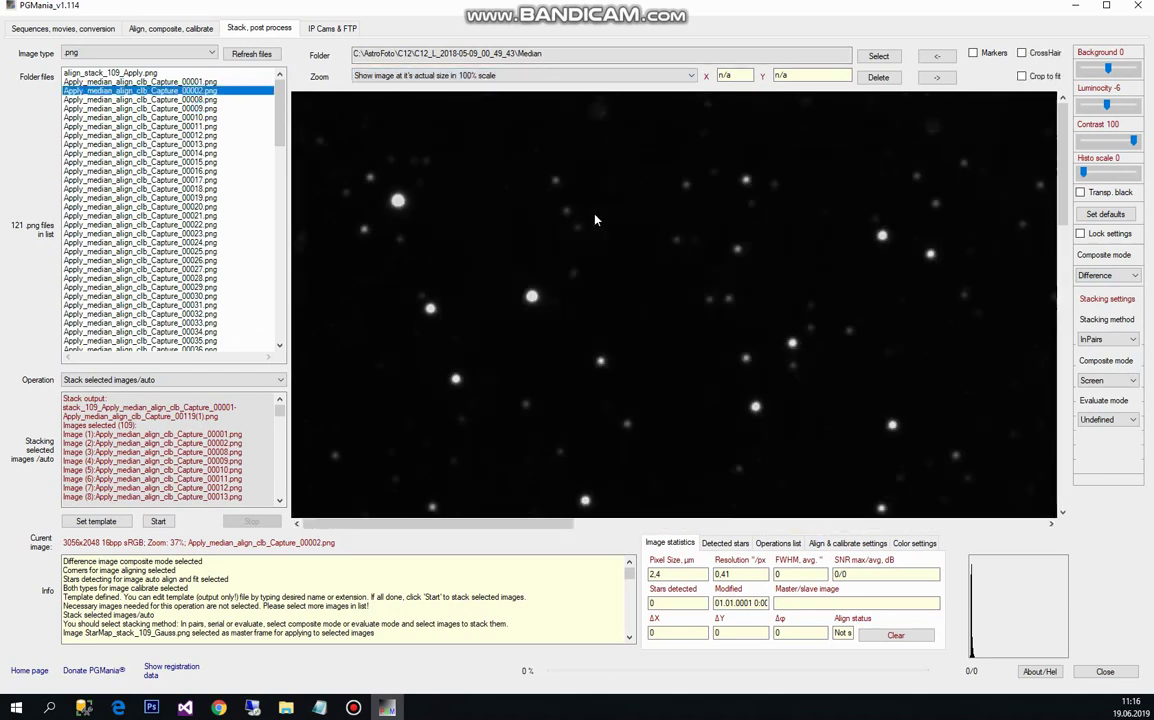
# Step: Reset the master image so that StarMap_stack_109_Gauss.png is unselected as the master frame
pyautogui.moveTo(281, 116); pyautogui.dragTo(284, 315)
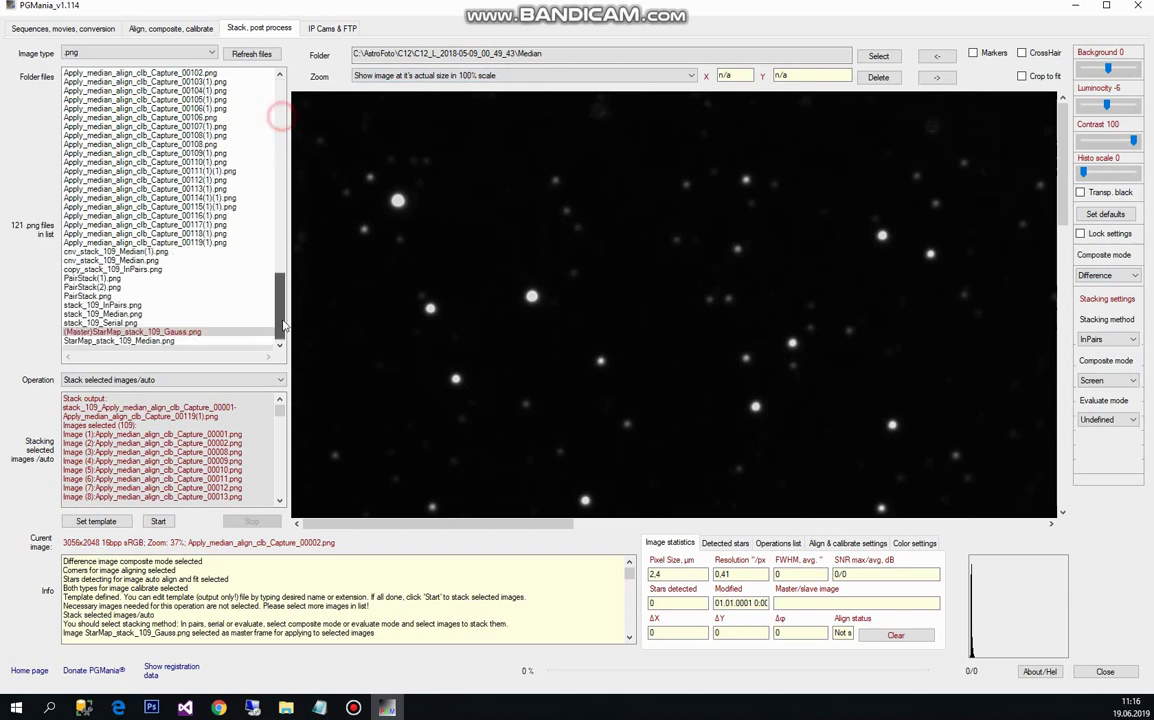
pyautogui.click(201, 331)
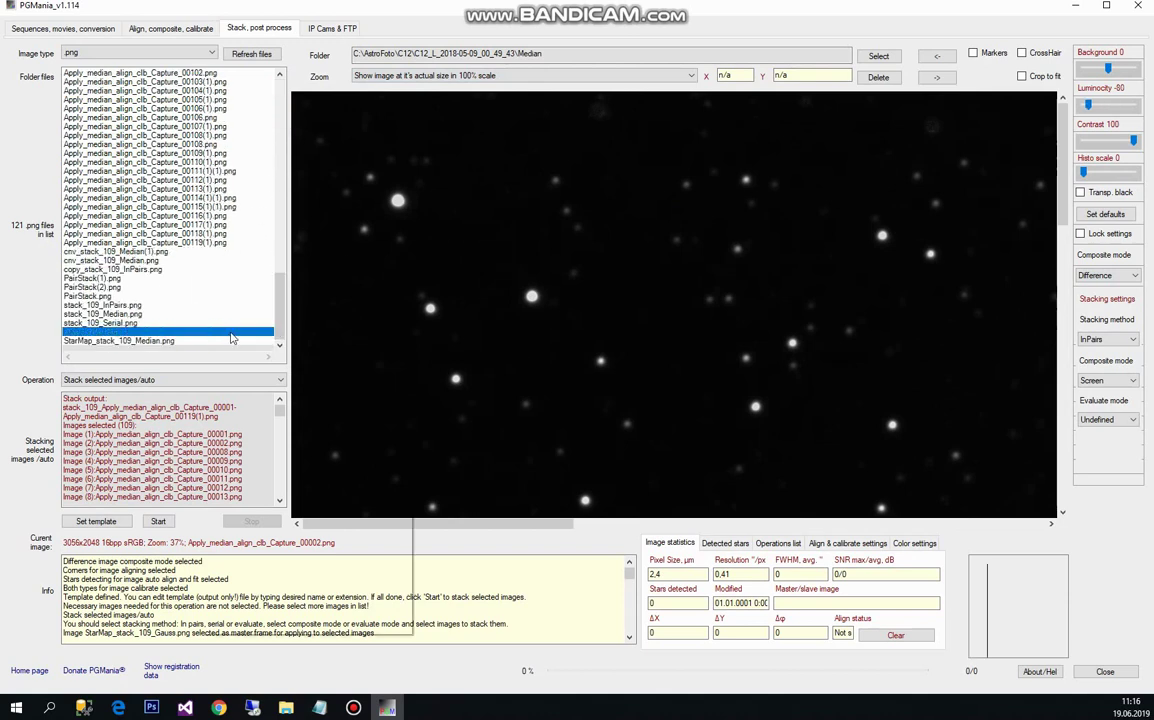
pyautogui.rightClick(231, 339)
pyautogui.click(250, 337)
pyautogui.click(585, 404)
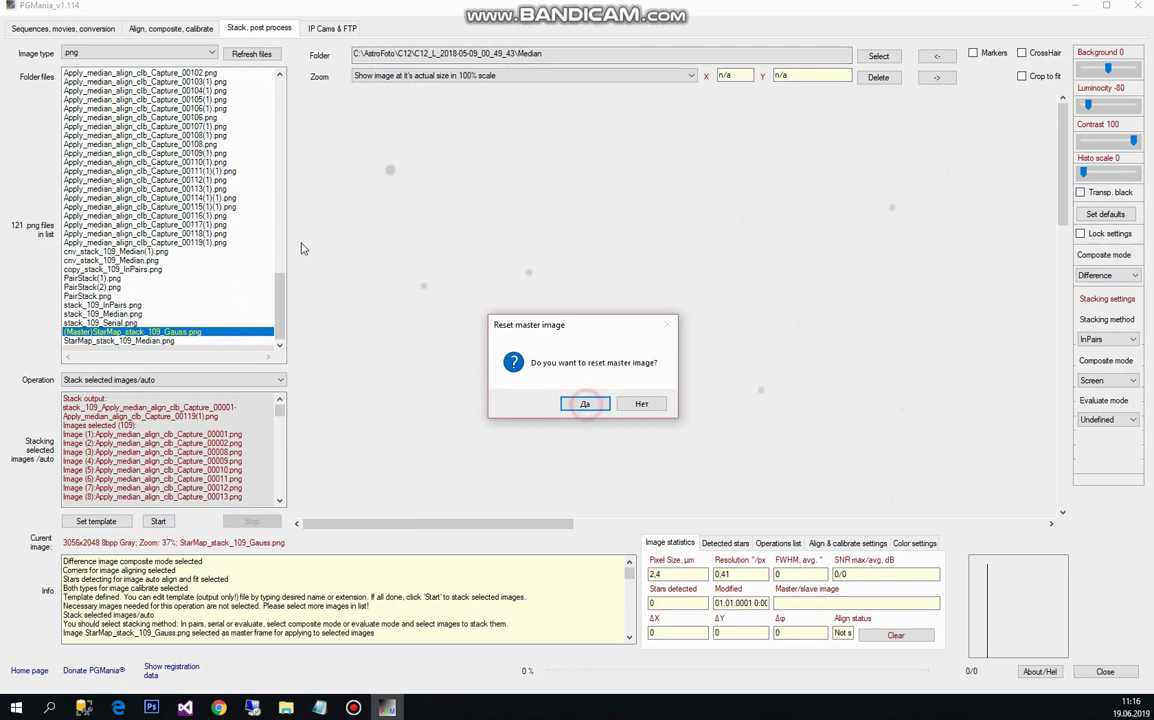
pyautogui.click(585, 404)
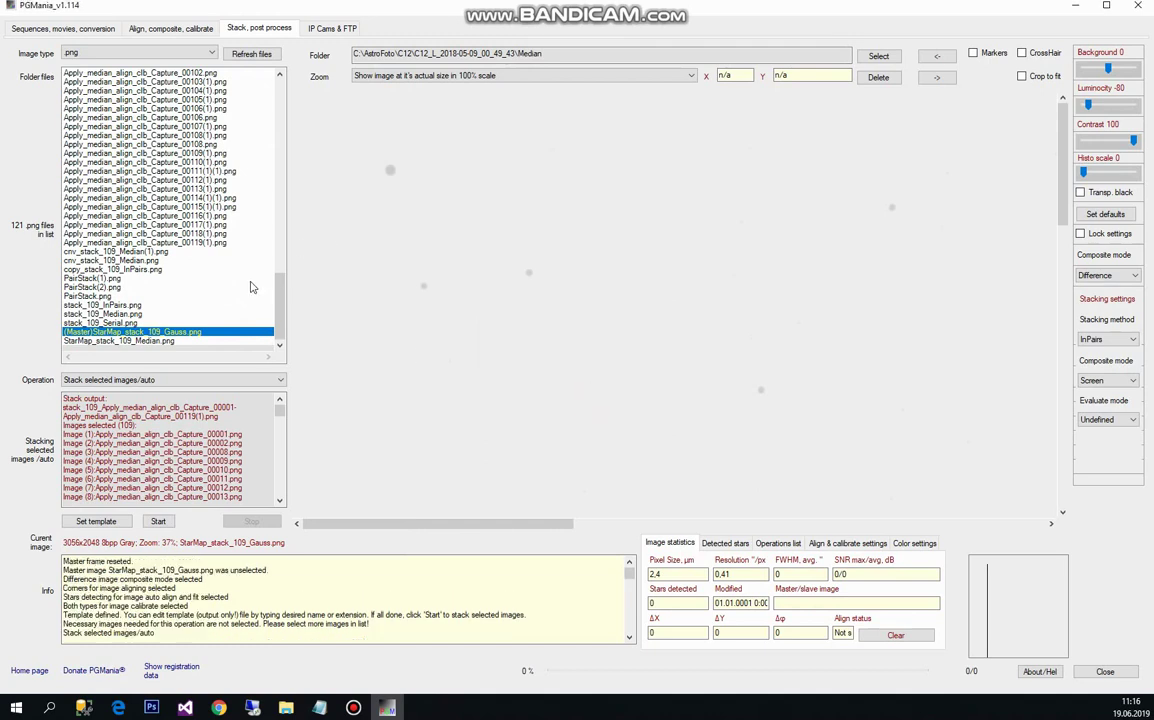
# Step: Compare frames Capture_00002 and Capture_00008 without the master star map applied
pyautogui.click(246, 90)
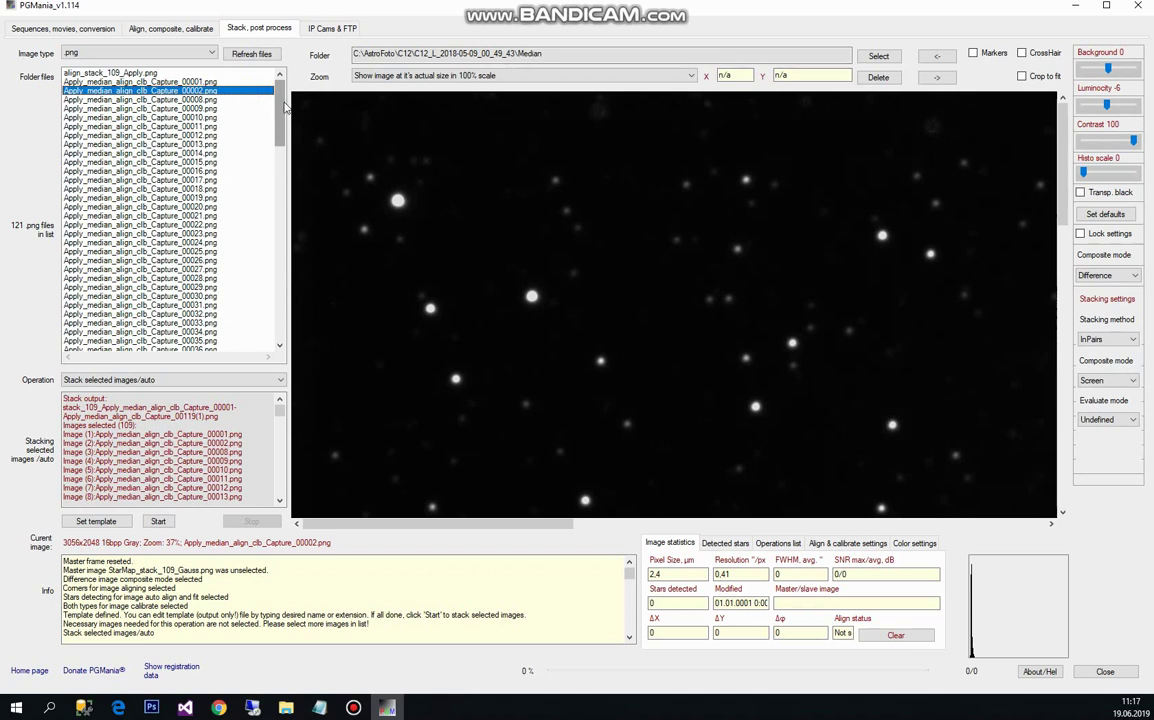
pyautogui.moveTo(1061, 118); pyautogui.dragTo(294, 147)
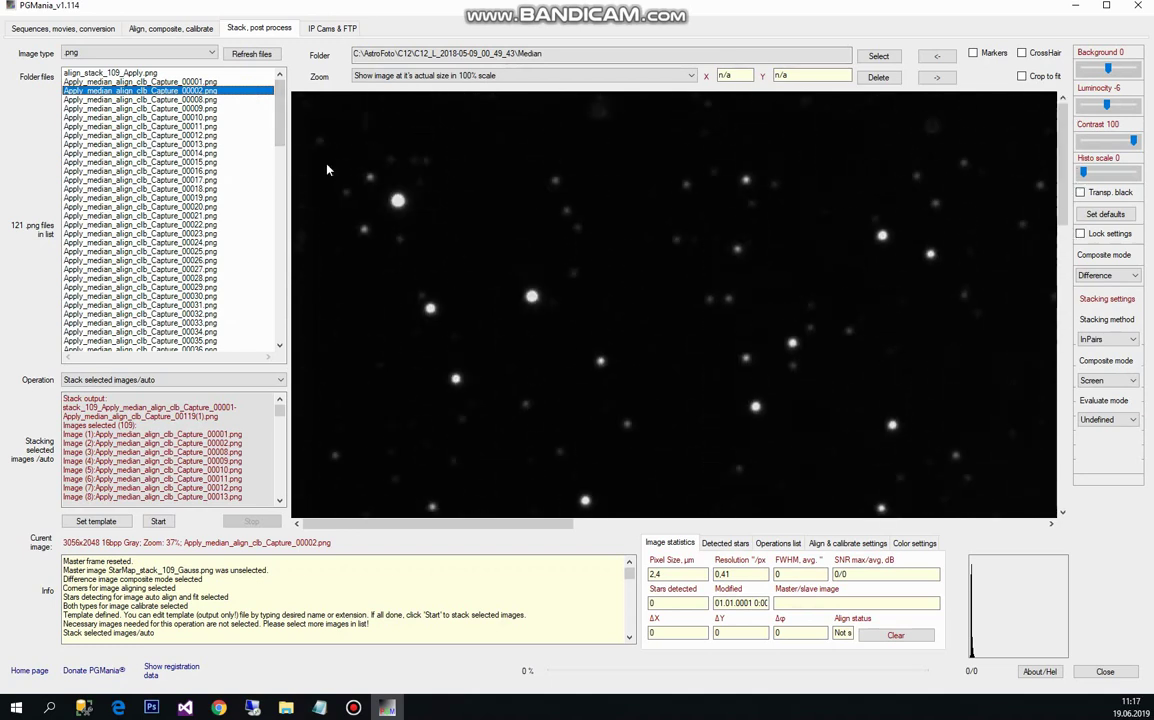
pyautogui.click(193, 100)
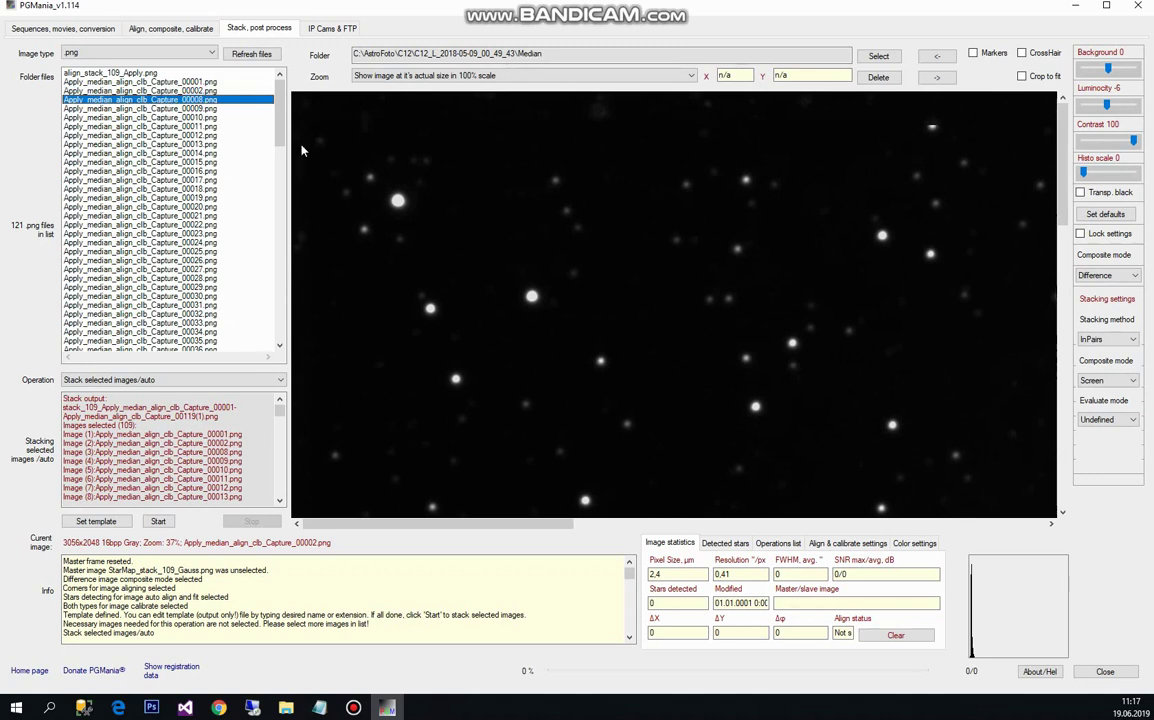
# Step: Set StarMap_stack_109_Gauss.png as the master frame again
pyautogui.moveTo(281, 112); pyautogui.dragTo(281, 306)
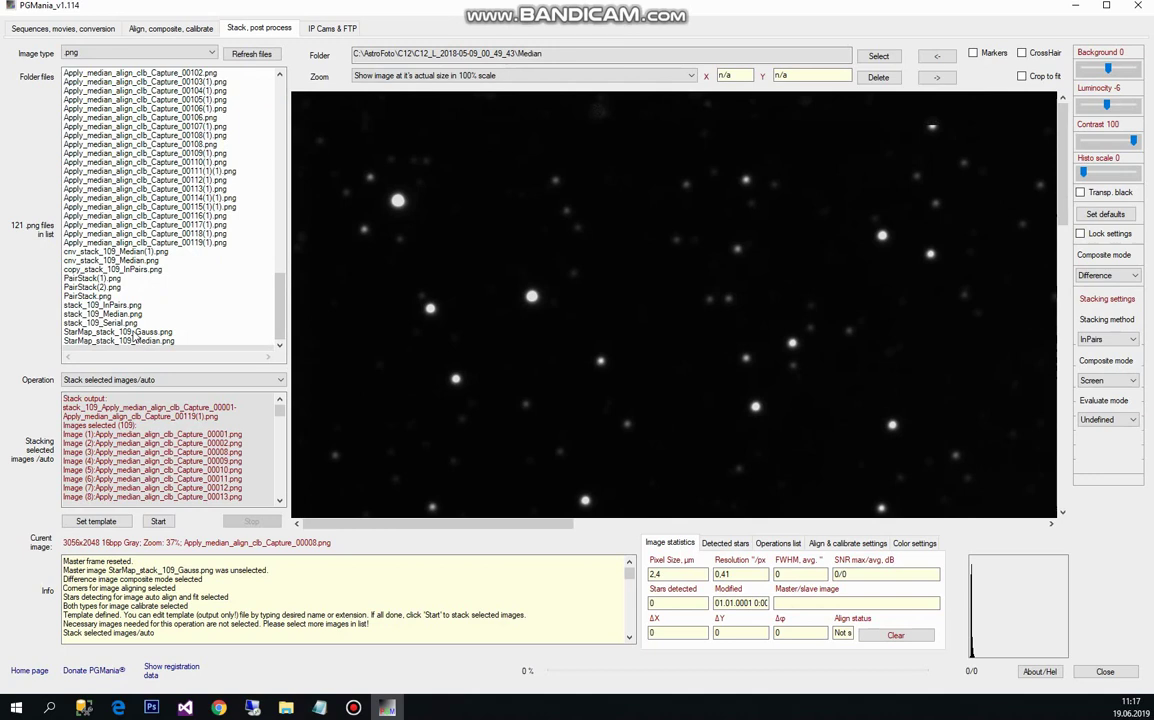
pyautogui.click(135, 332)
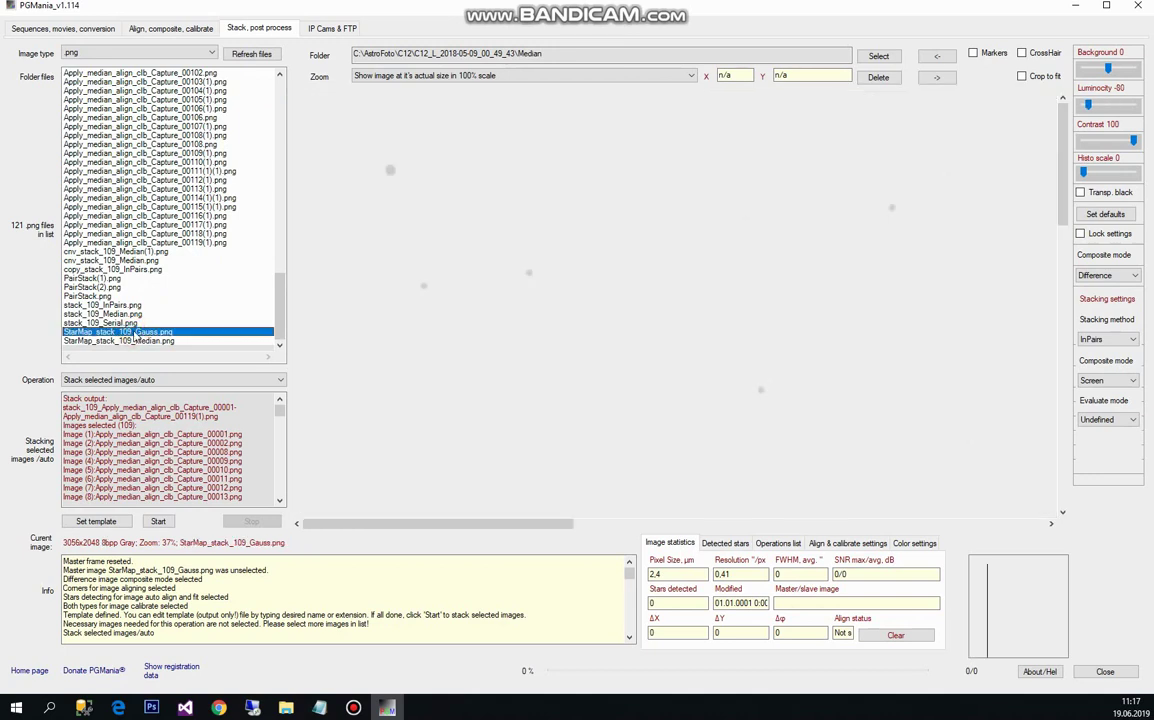
pyautogui.rightClick(138, 333)
pyautogui.click(170, 339)
pyautogui.click(625, 402)
# Step: Select the aligned frames from Capture_00001 through Capture_00119(1) and update the stacking template with this selection
pyautogui.moveTo(281, 303); pyautogui.dragTo(281, 80)
pyautogui.click(140, 81)
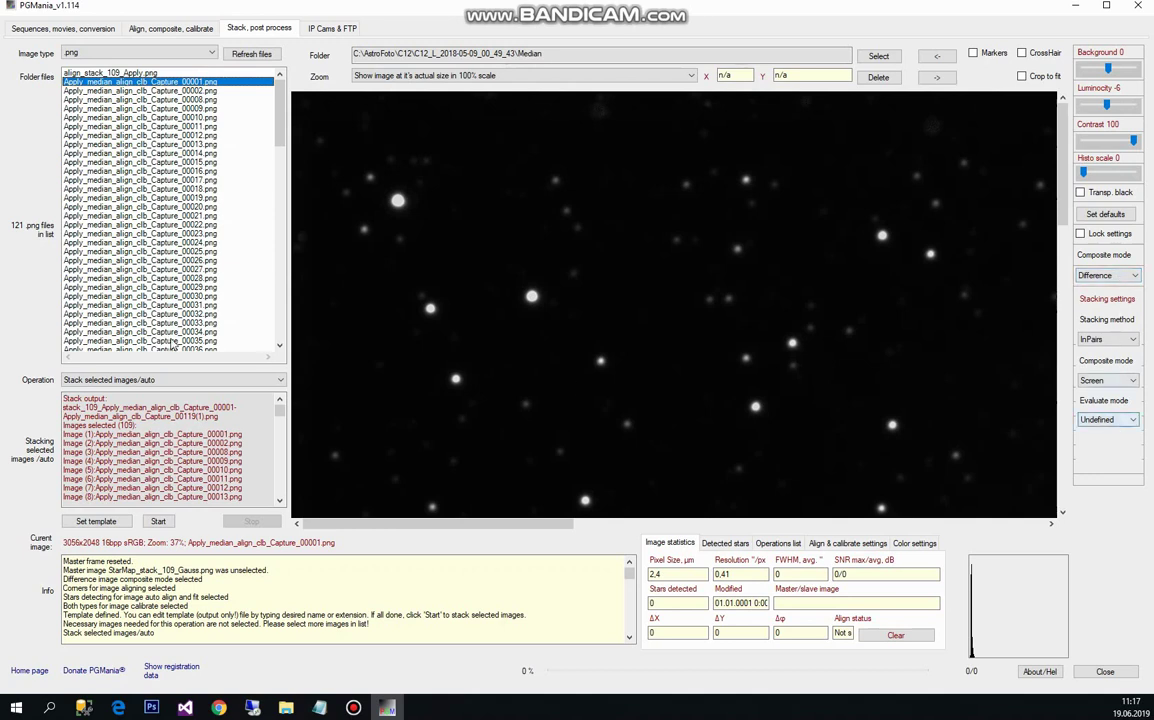
pyautogui.scroll(-20, 253, 287)
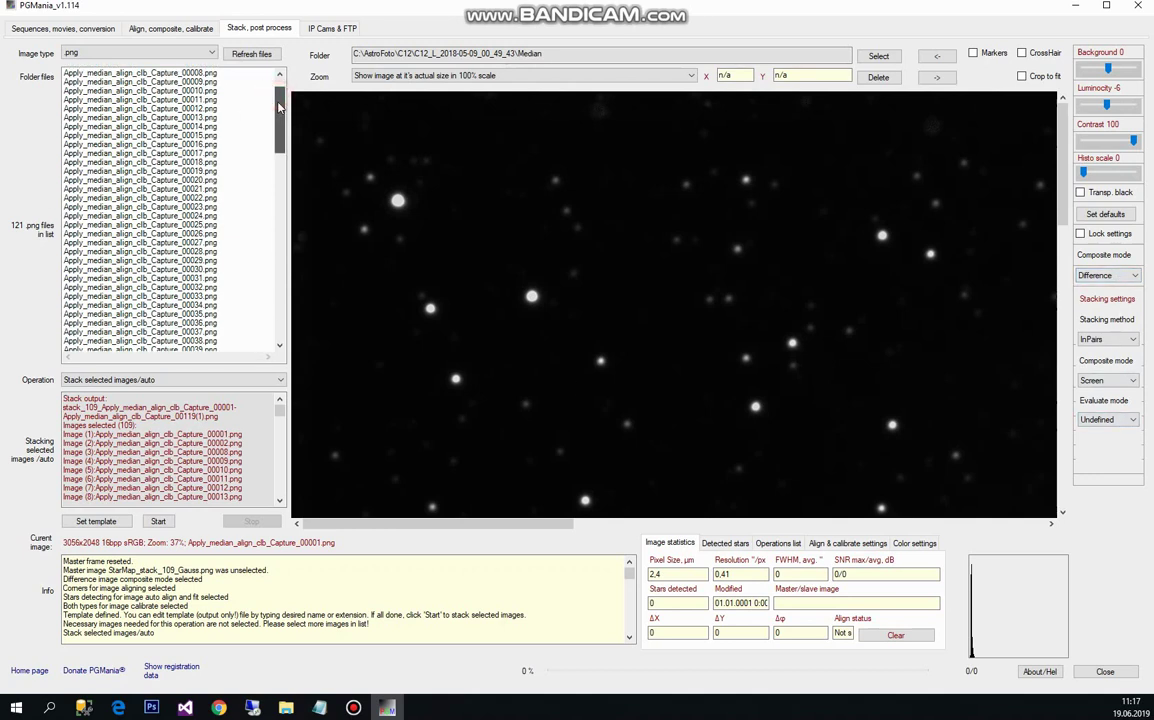
pyautogui.scroll(-7, 253, 287)
pyautogui.keyDown('shift'); pyautogui.click(172, 243); pyautogui.keyUp('shift')
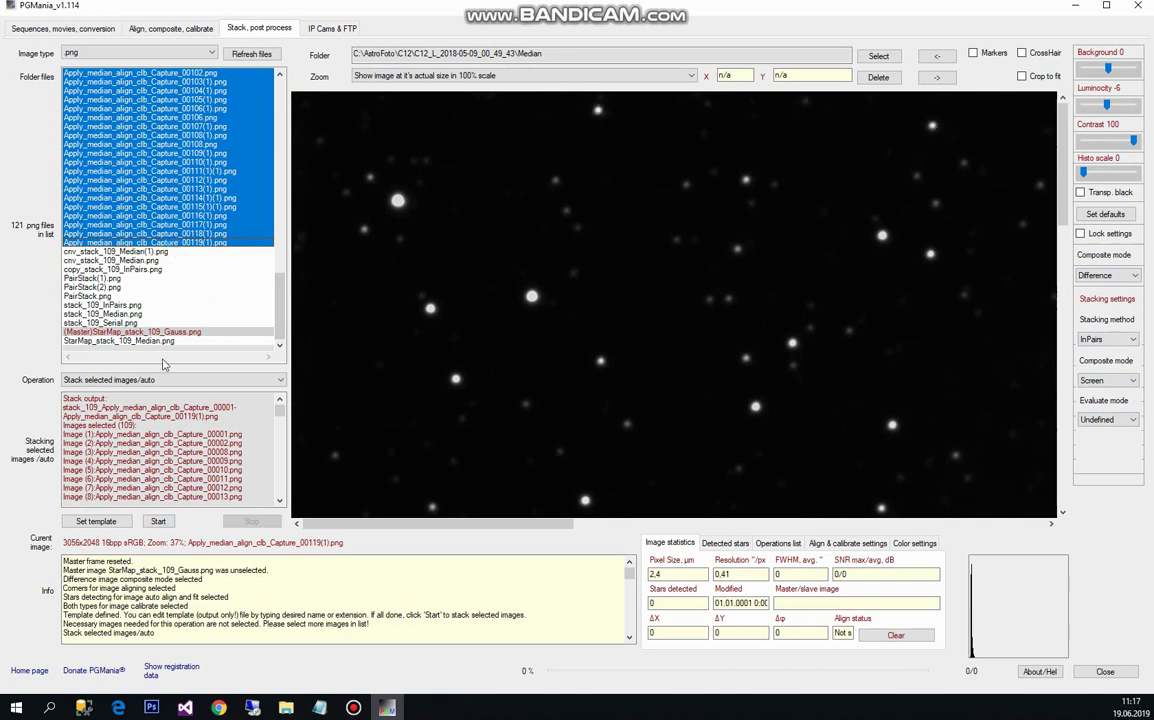
pyautogui.click(96, 521)
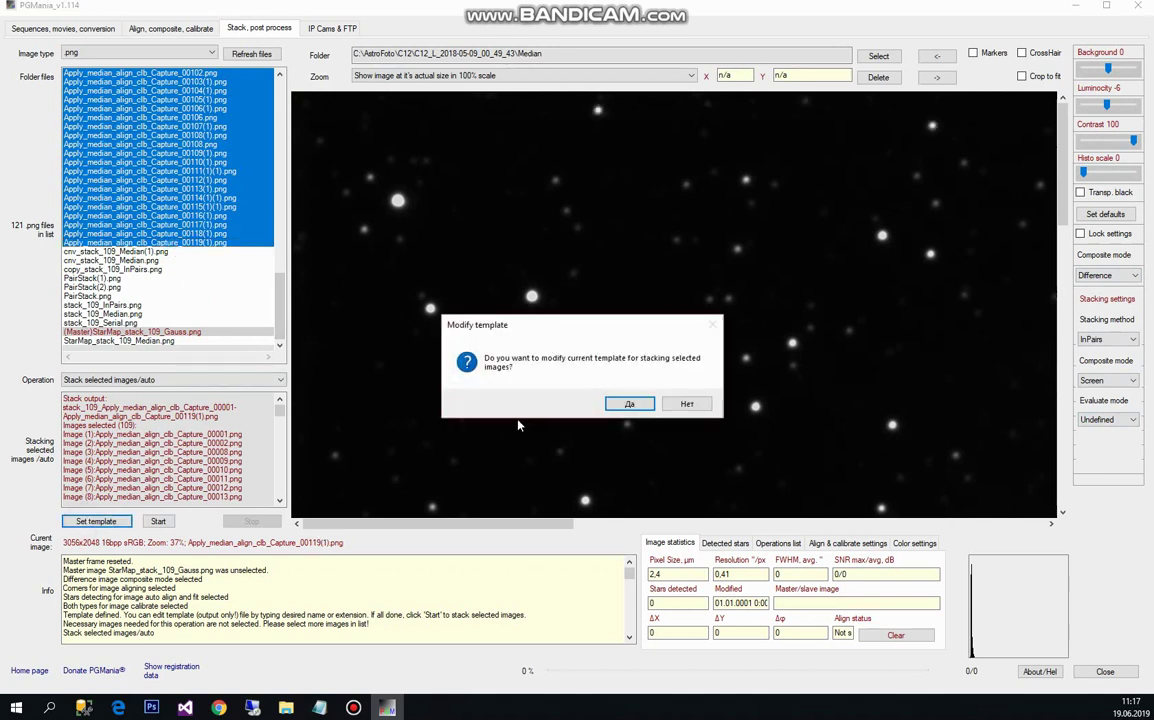
pyautogui.click(629, 404)
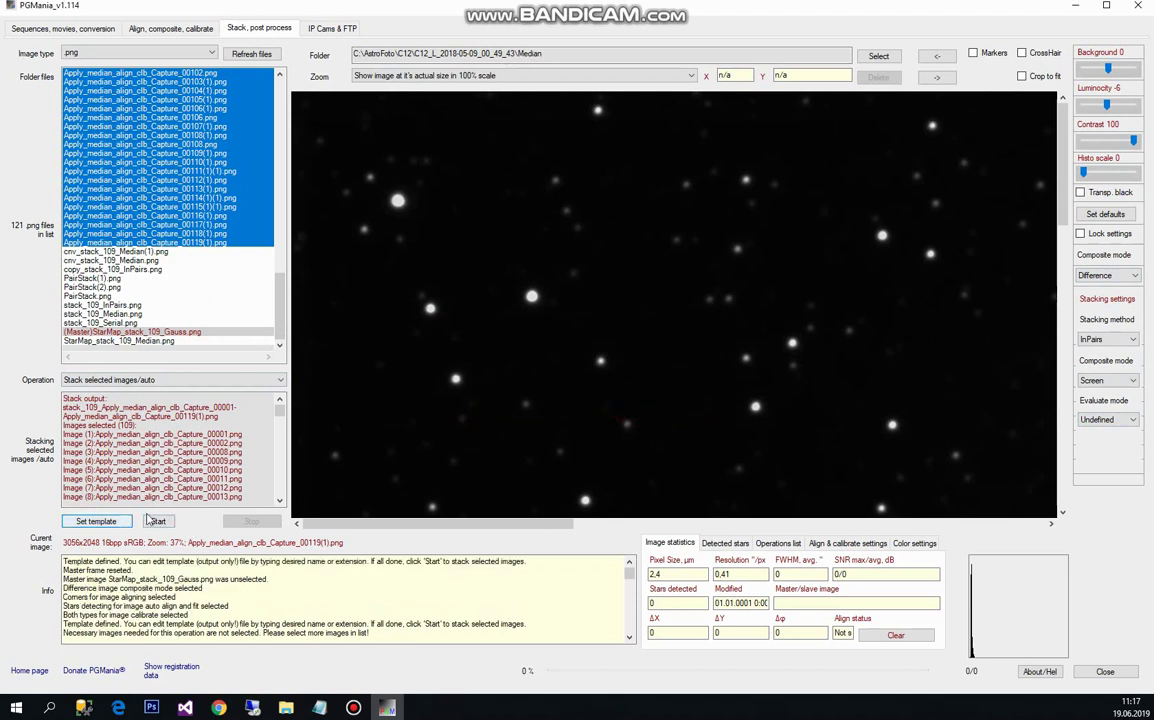
# Step: Enable Stars redetect in the align and calibrate settings and start stacking the selected images
pyautogui.click(848, 543)
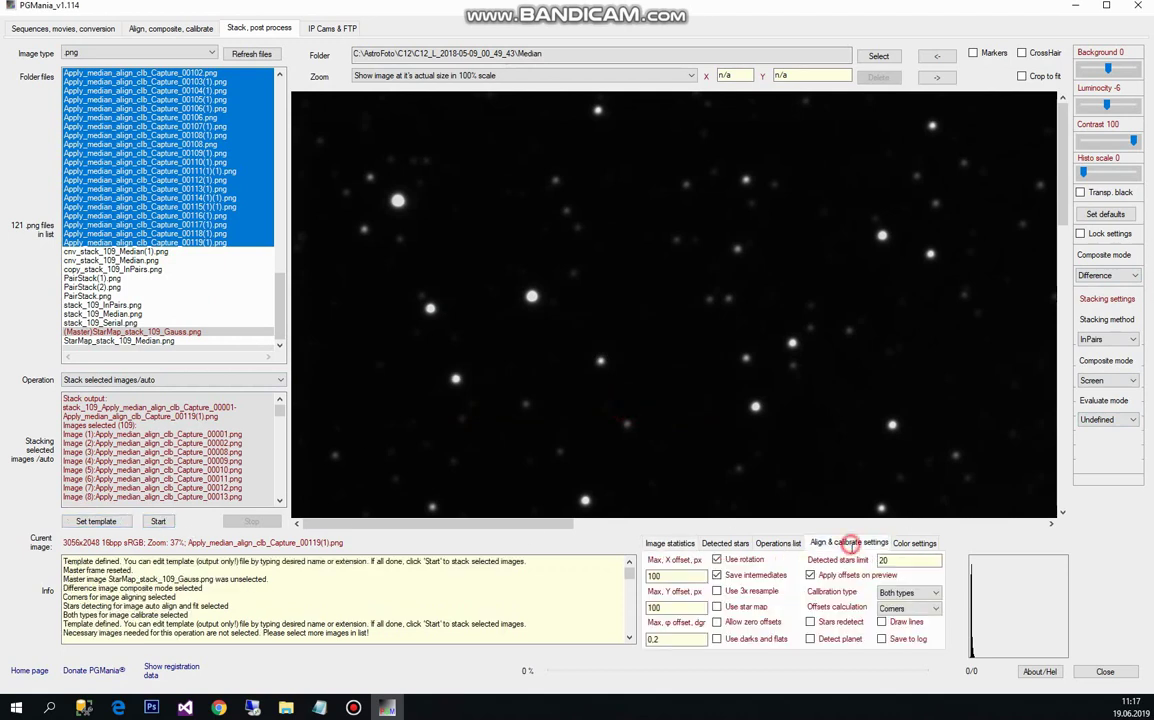
pyautogui.click(899, 562)
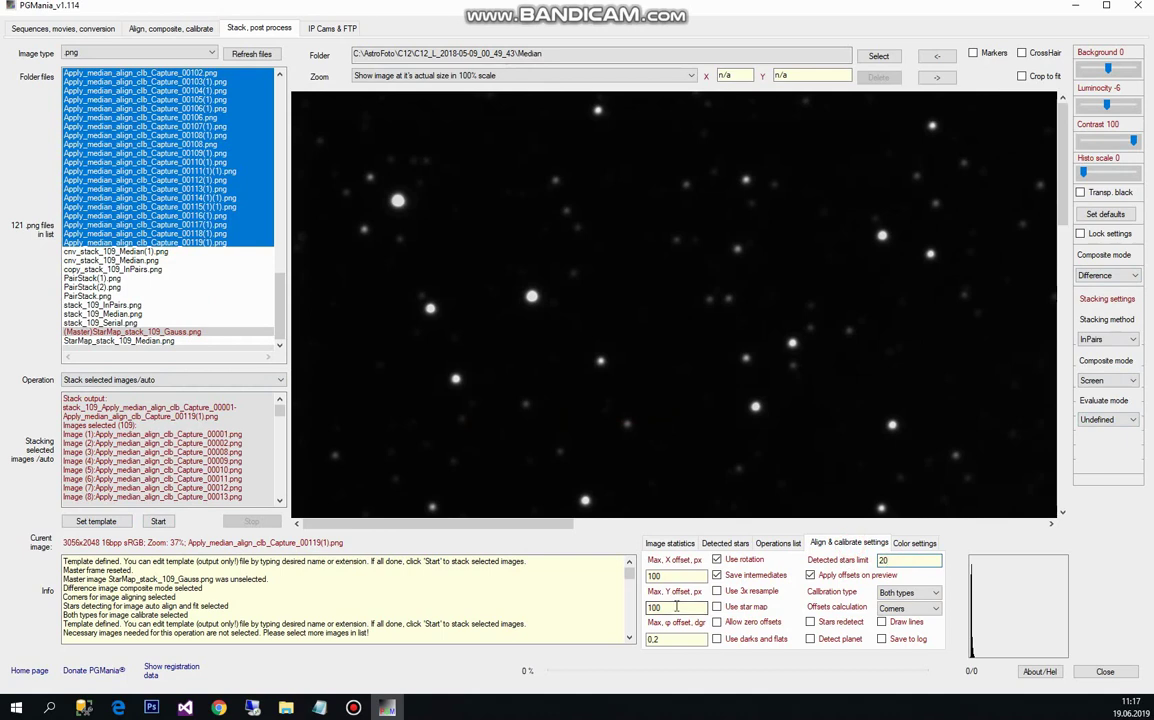
pyautogui.click(809, 622)
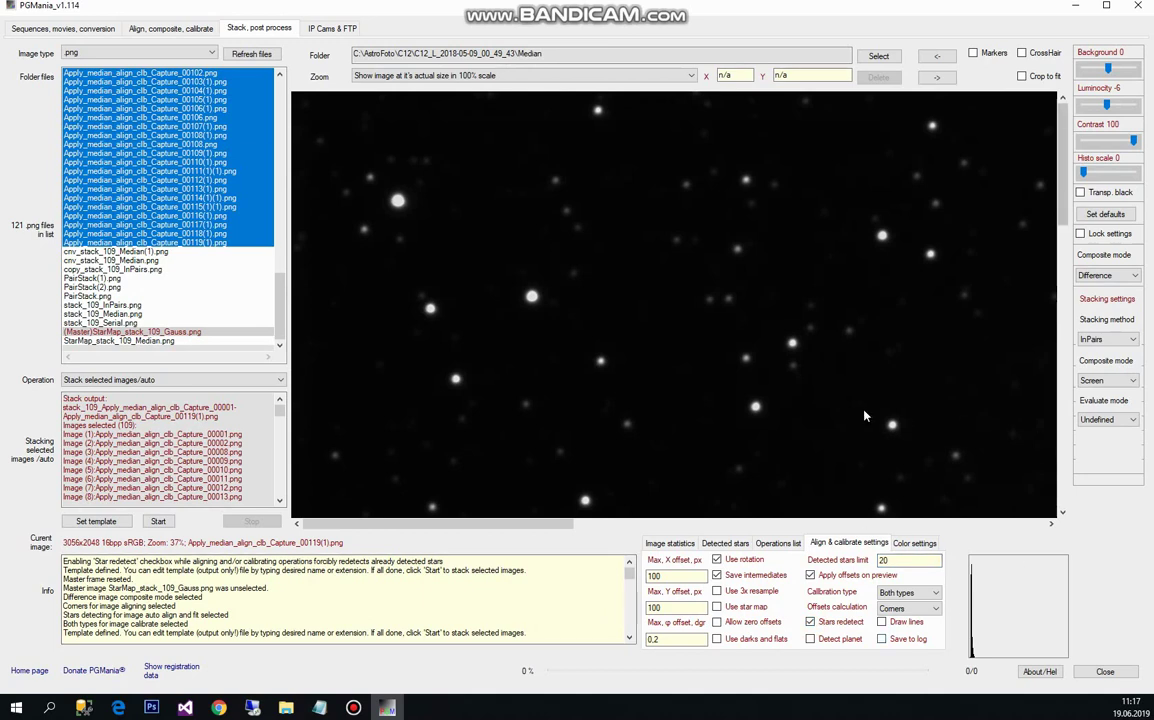
pyautogui.click(158, 521)
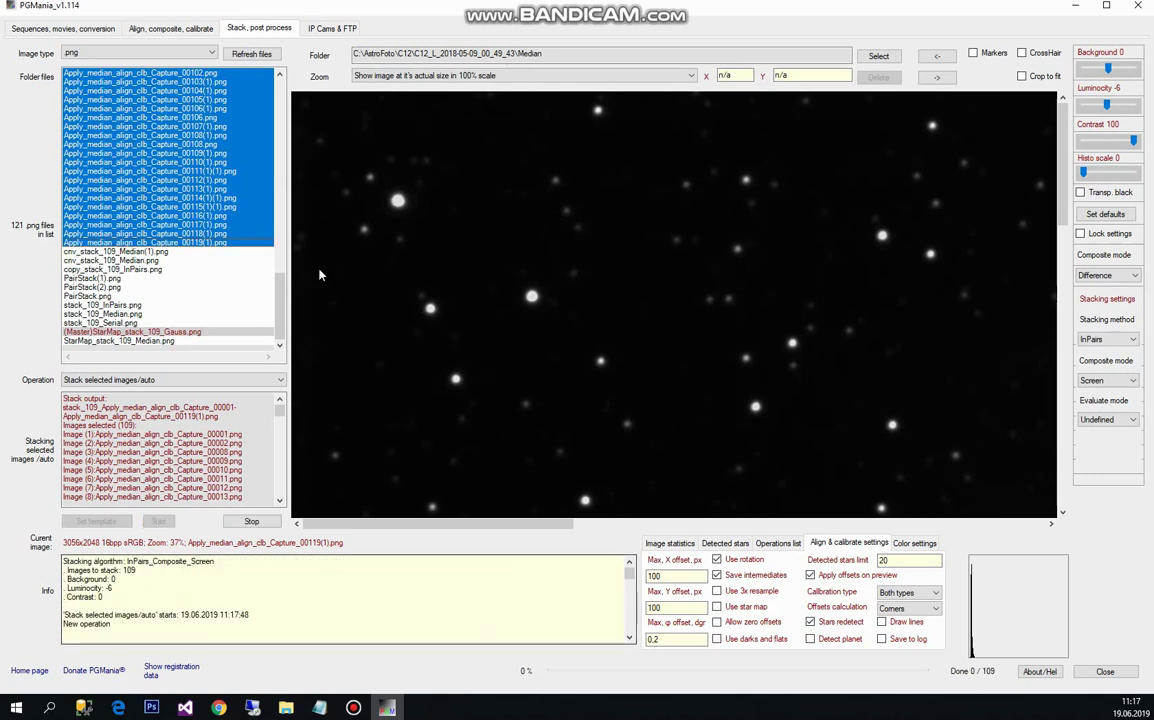
# Step: Fit the image width in the window during stacking and acknowledge the completed operation
pyautogui.click(482, 76)
pyautogui.click(481, 89)
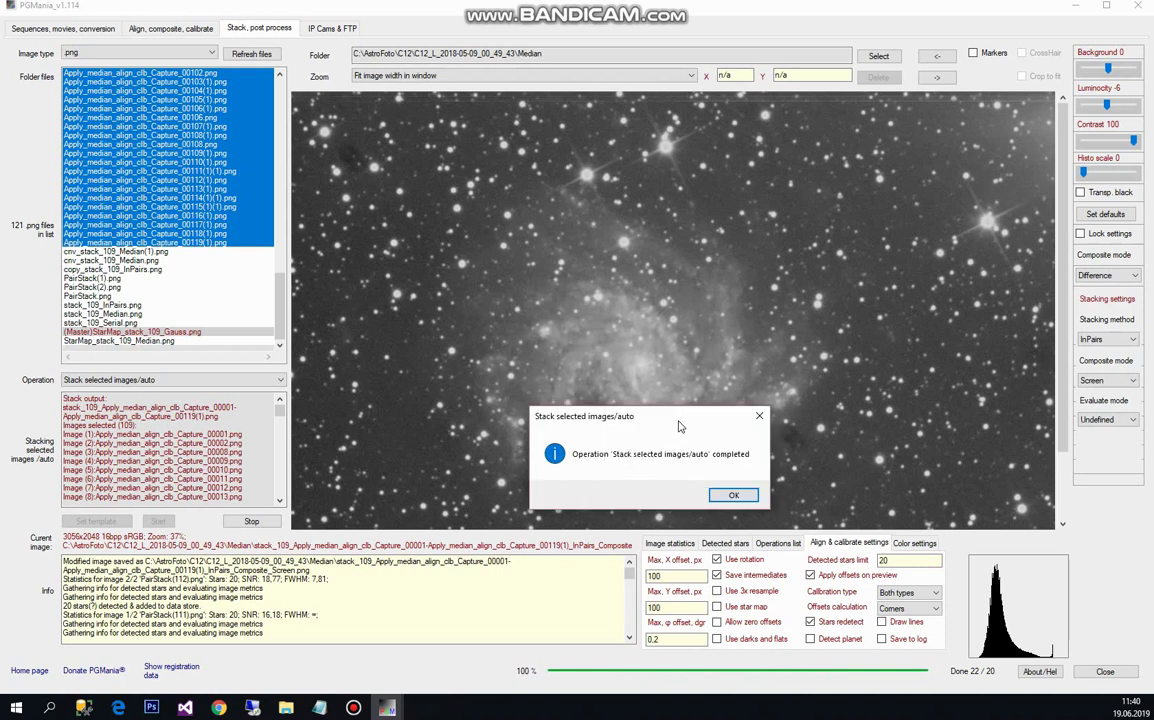
pyautogui.click(730, 495)
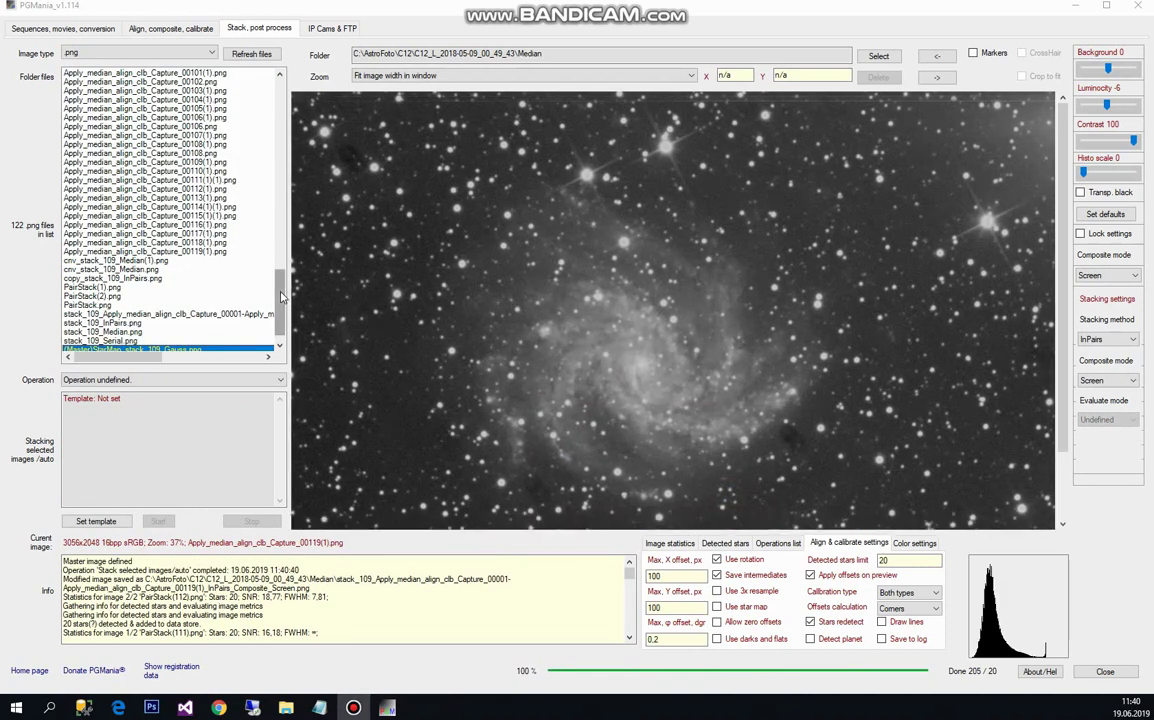
# Step: Reset the master image so that StarMap_stack_109_Gauss.png no longer serves as the master frame
pyautogui.scroll(-1, 255, 270)
pyautogui.rightClick(104, 330)
pyautogui.click(165, 340)
pyautogui.click(585, 403)
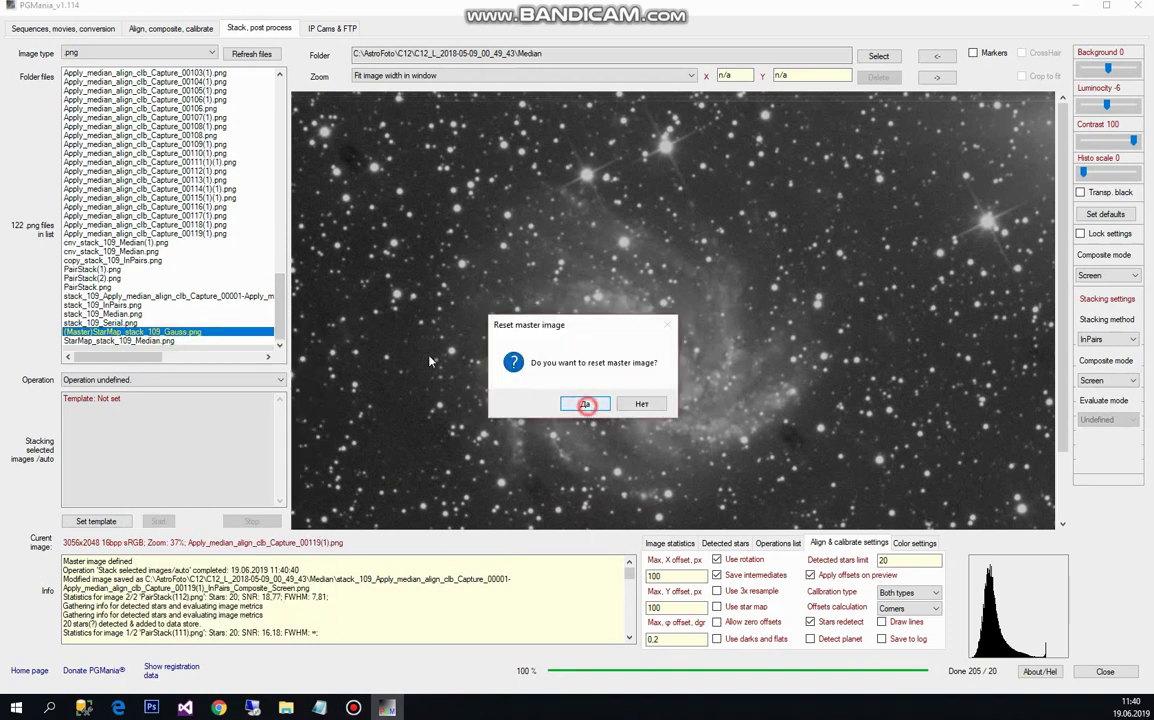
# Step: Display the new stack_109 composite and set Histo scale to 100, Background to -12 and Luminosity to 11
pyautogui.click(211, 296)
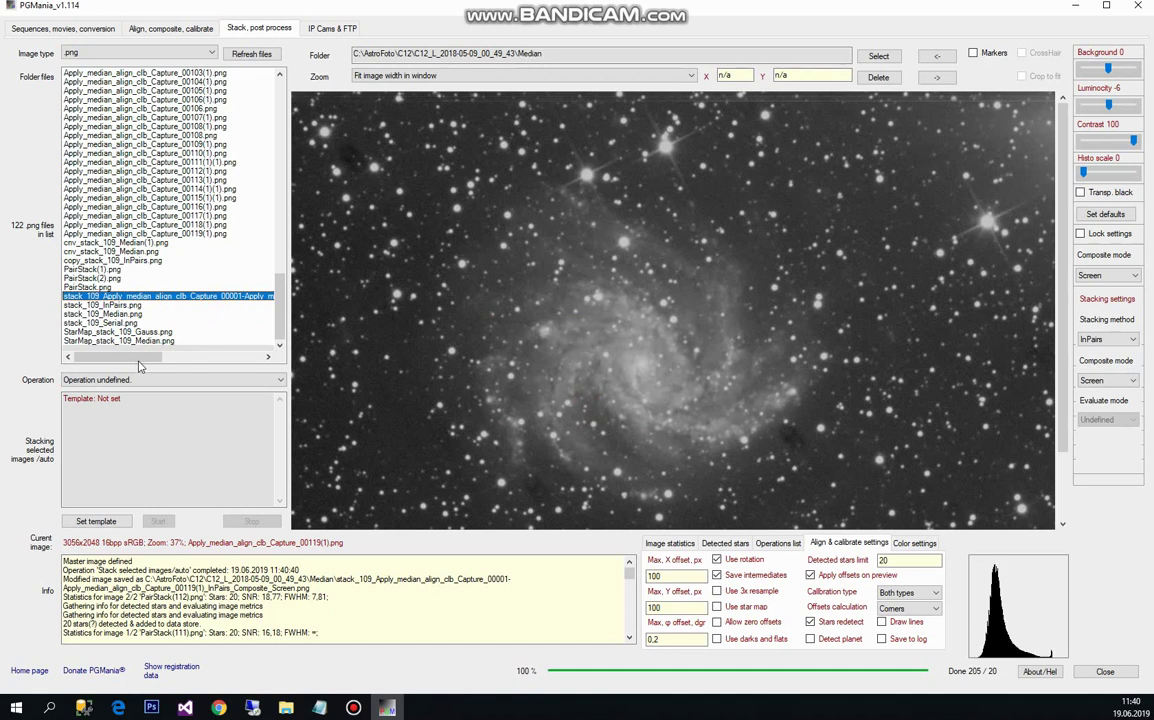
pyautogui.moveTo(138, 357); pyautogui.dragTo(110, 358)
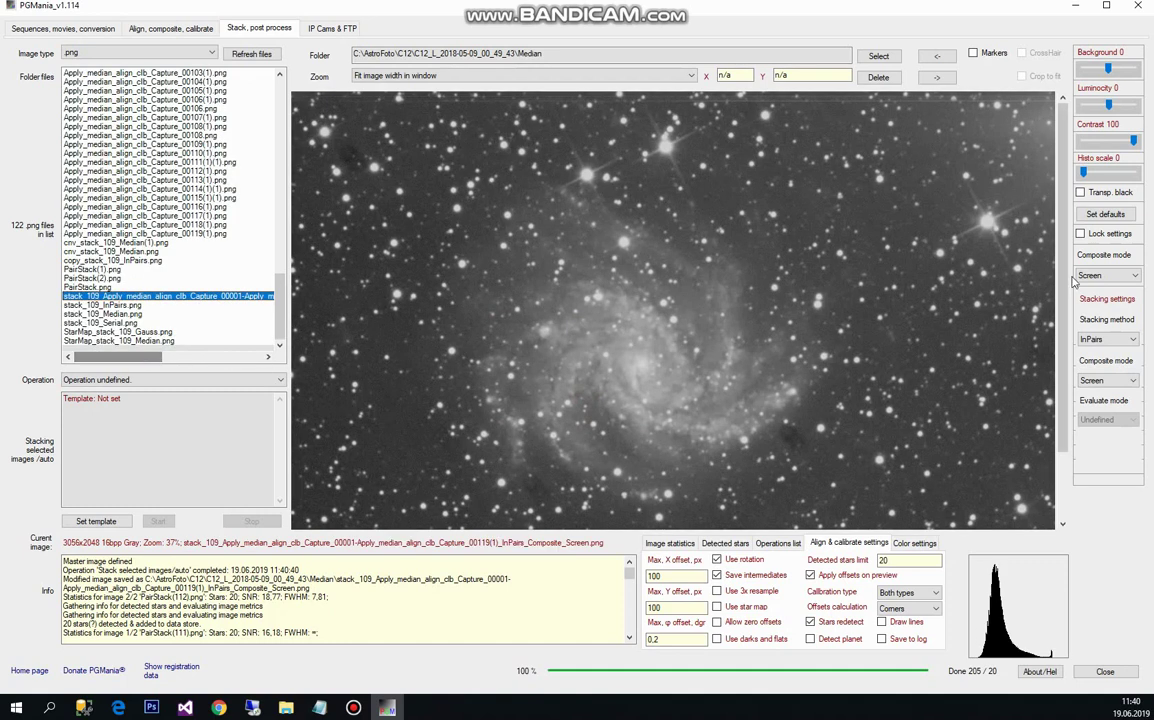
pyautogui.moveTo(1082, 172); pyautogui.dragTo(1136, 171)
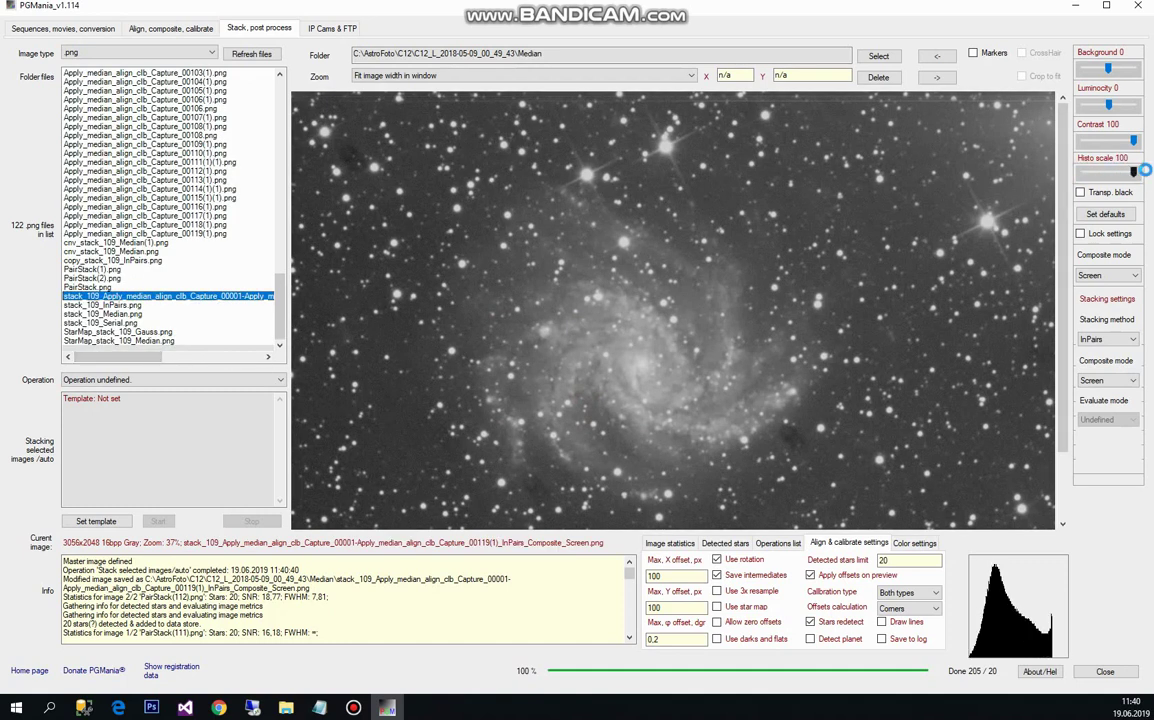
pyautogui.moveTo(1108, 106); pyautogui.dragTo(1105, 69)
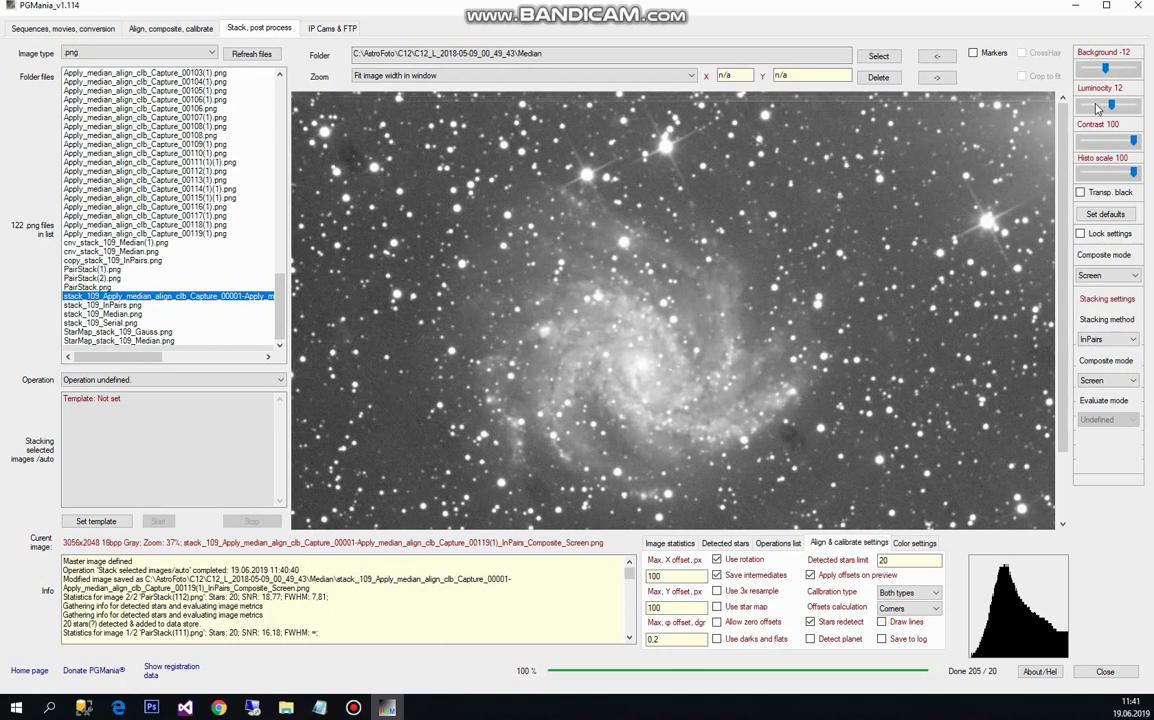
pyautogui.click(1093, 108)
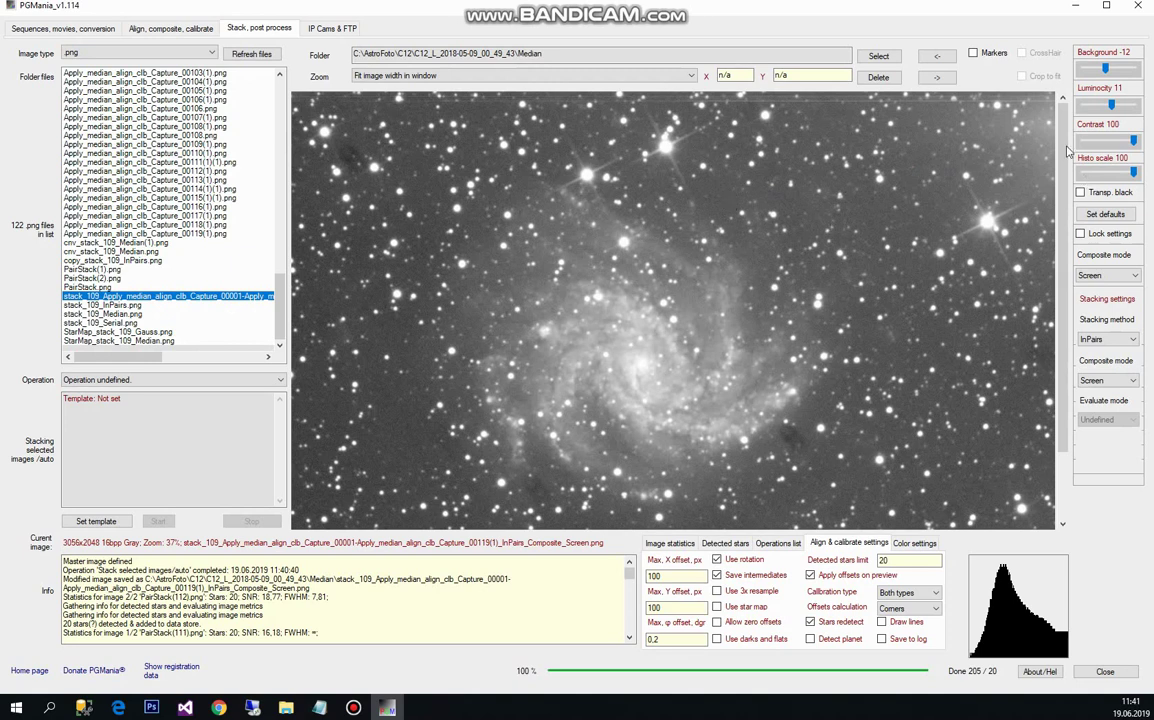
# Step: Inspect the galaxy core at 100% scale with Background -10 and Luminosity 8, and return to the fit-width display
pyautogui.click(523, 75)
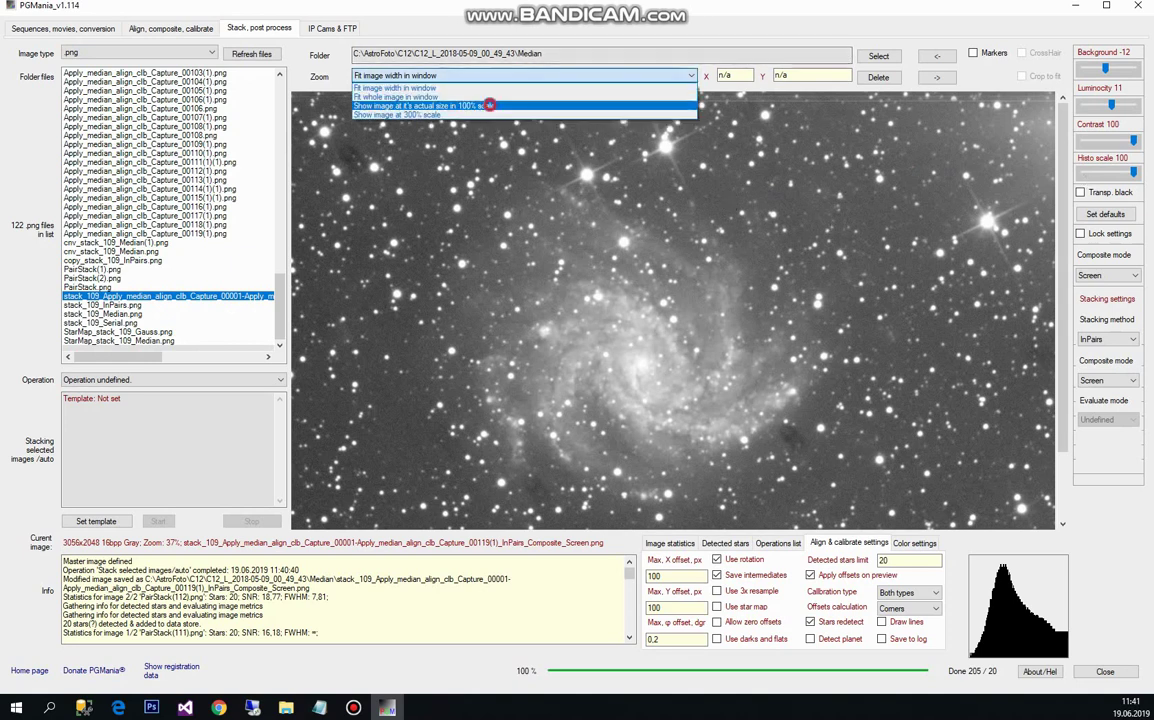
pyautogui.click(455, 97)
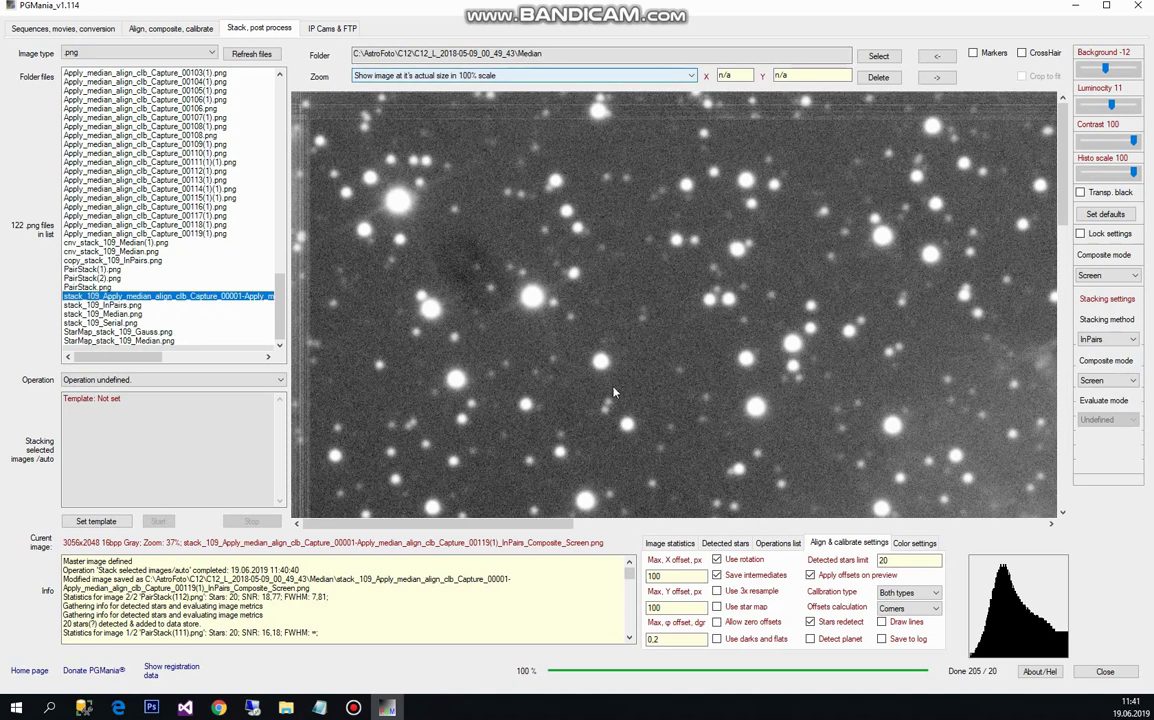
pyautogui.moveTo(565, 528); pyautogui.dragTo(755, 474)
pyautogui.moveTo(1063, 145); pyautogui.dragTo(1068, 309)
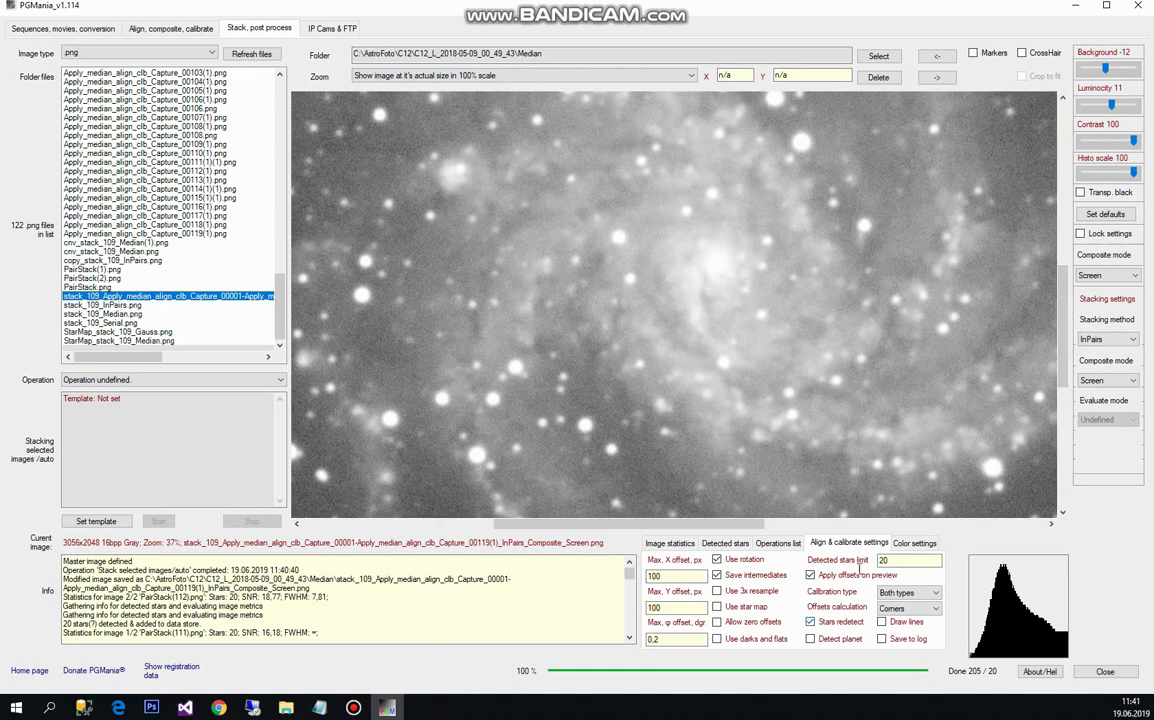
pyautogui.scroll(-3, 1113, 110)
pyautogui.click(1112, 107)
pyautogui.moveTo(1105, 68); pyautogui.dragTo(1105, 68)
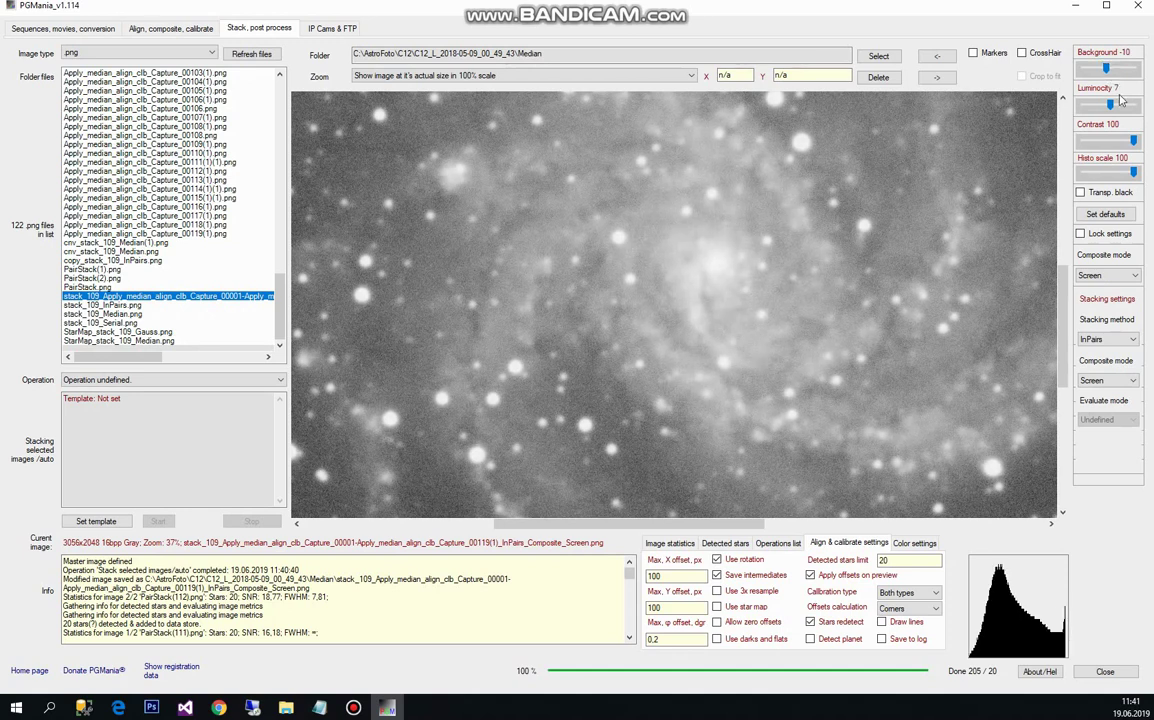
pyautogui.click(1123, 108)
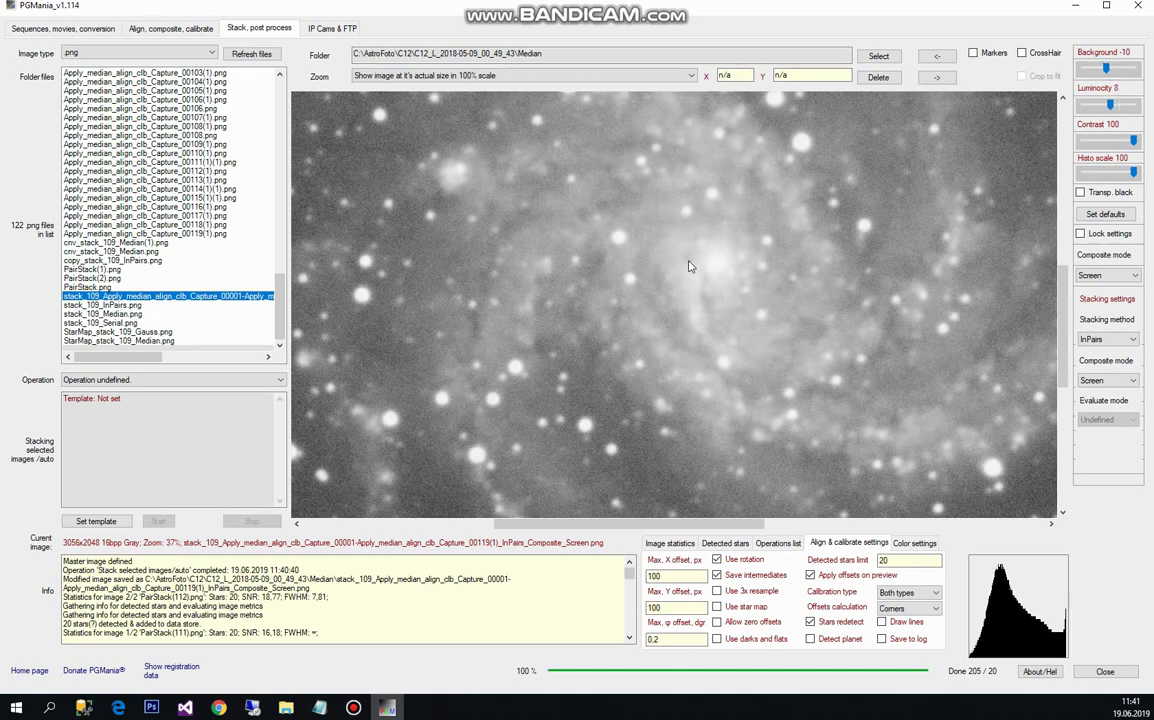
pyautogui.click(525, 76)
pyautogui.click(523, 90)
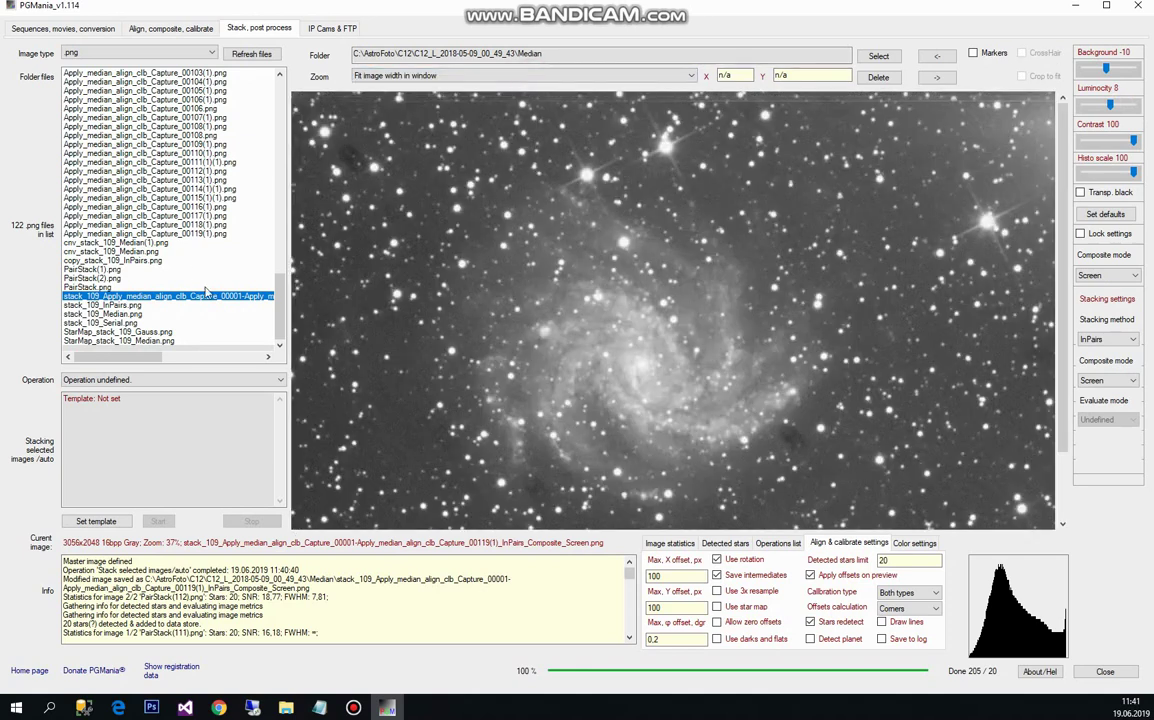
# Step: Rename the new stacked composite as stack_109_InPairs_2.png
pyautogui.rightClick(206, 297)
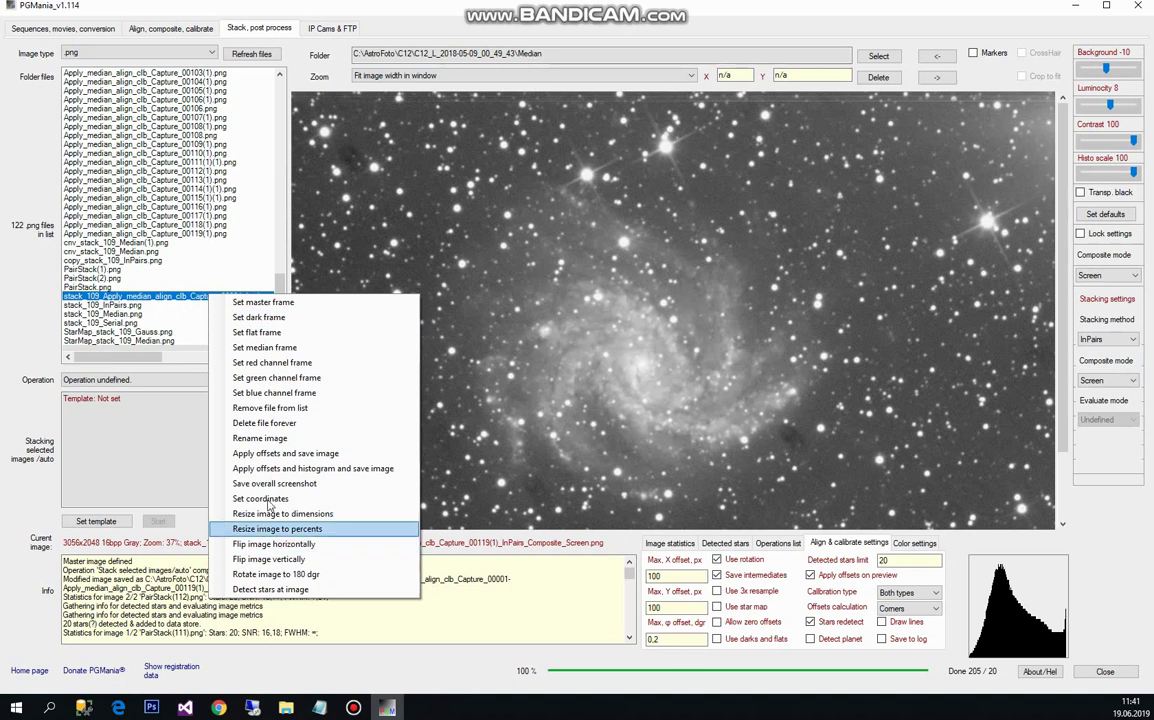
pyautogui.click(270, 438)
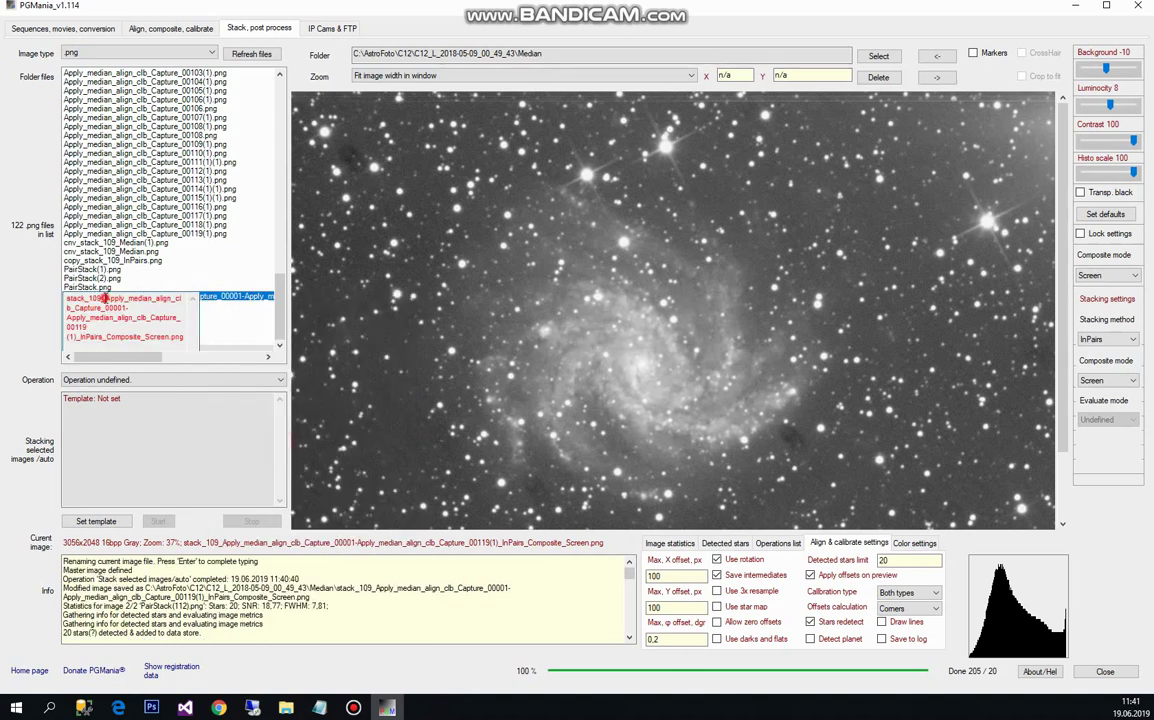
pyautogui.moveTo(105, 298); pyautogui.dragTo(77, 337)
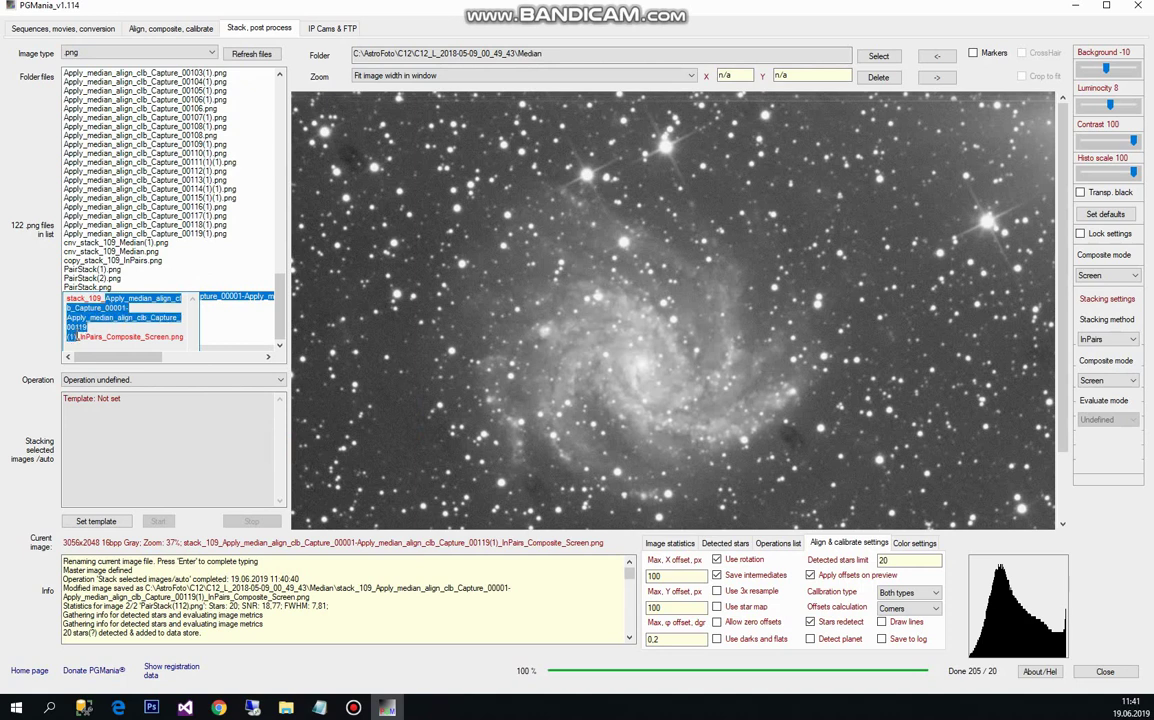
pyautogui.press('Delete')
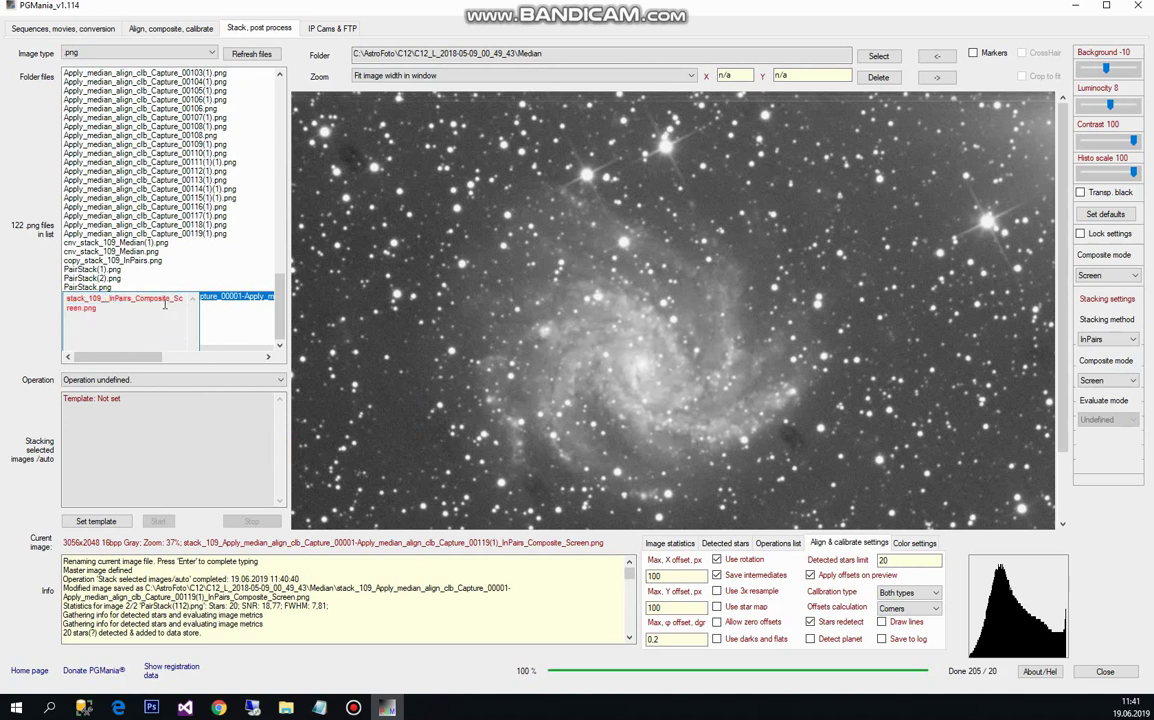
pyautogui.moveTo(82, 309); pyautogui.dragTo(142, 305)
pyautogui.press('Delete')
pyautogui.write('2')
pyautogui.click(157, 299)
pyautogui.press('Return')
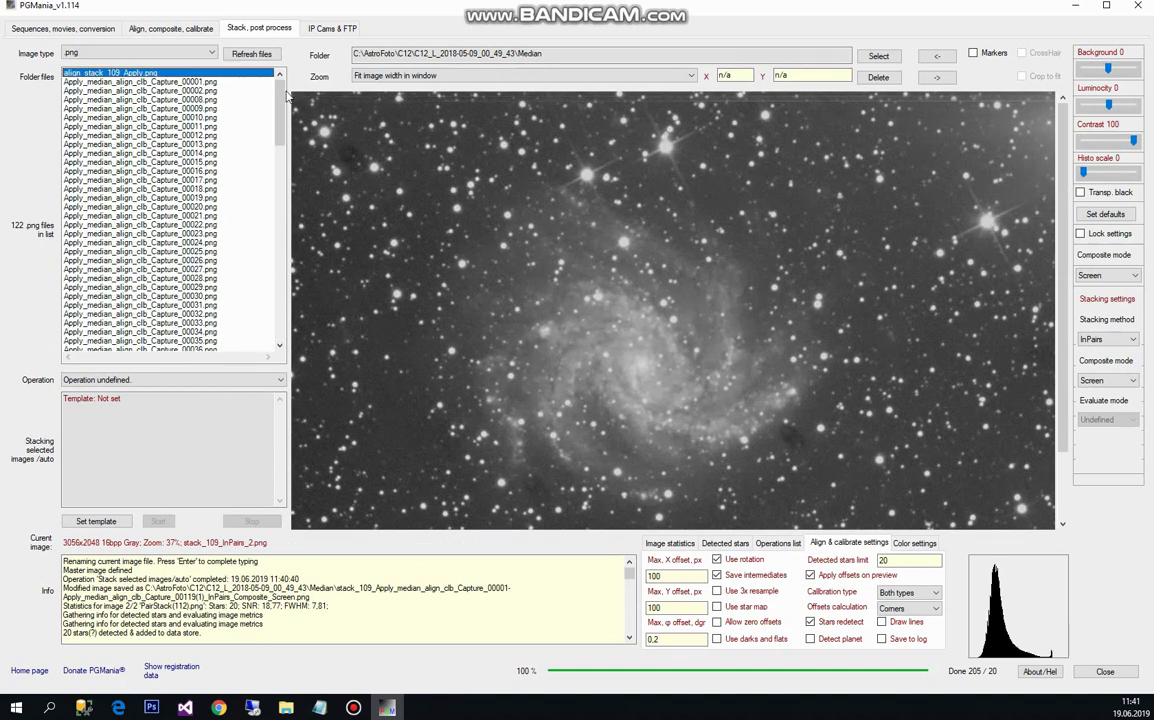
# Step: Save a copy of stack_109_InPairs_2.png with Apply offsets and save image, and select the saved copy
pyautogui.moveTo(283, 93); pyautogui.dragTo(281, 310)
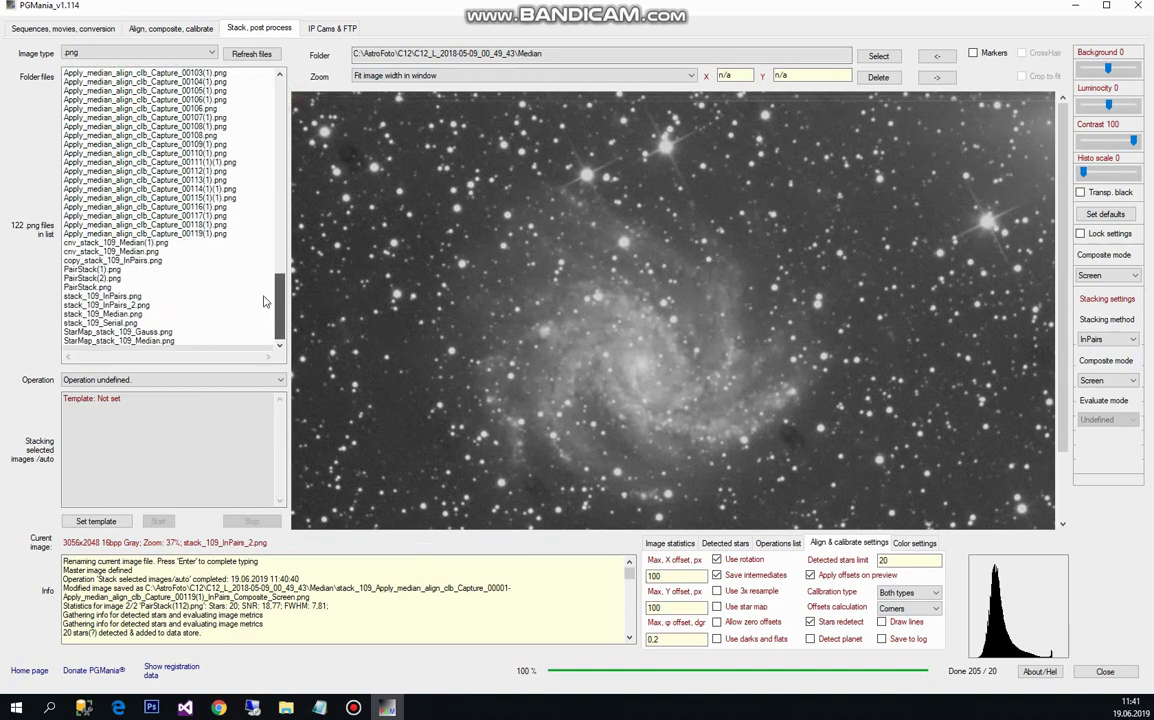
pyautogui.click(120, 305)
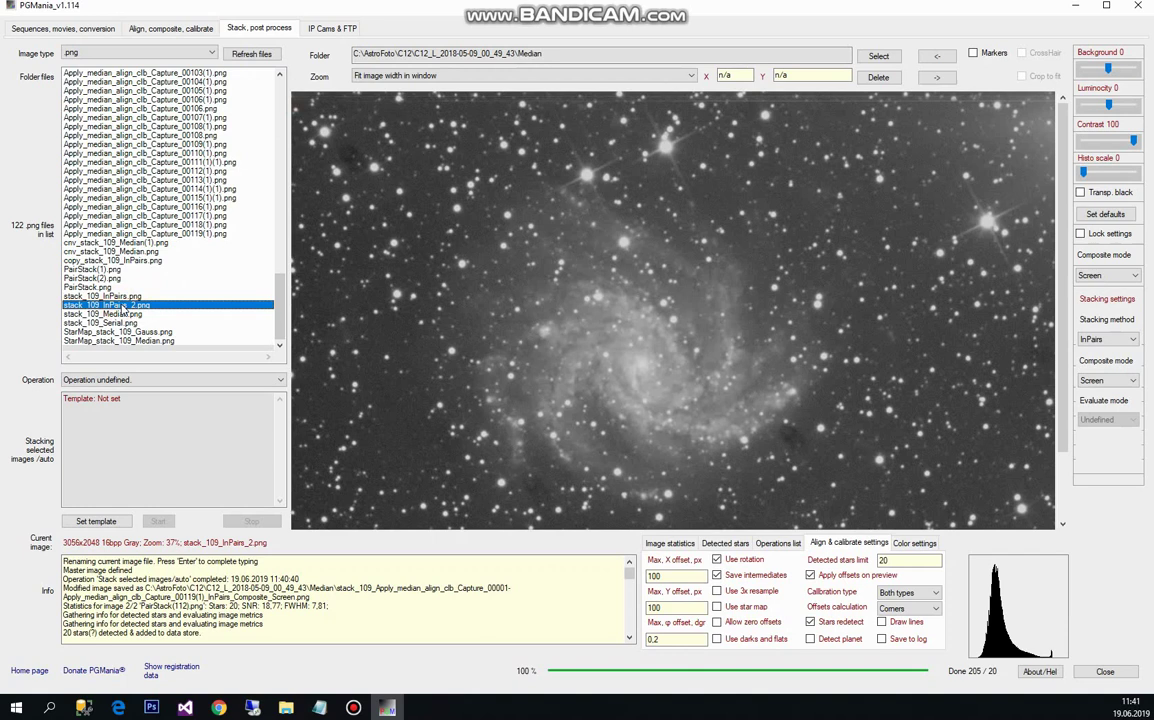
pyautogui.rightClick(122, 306)
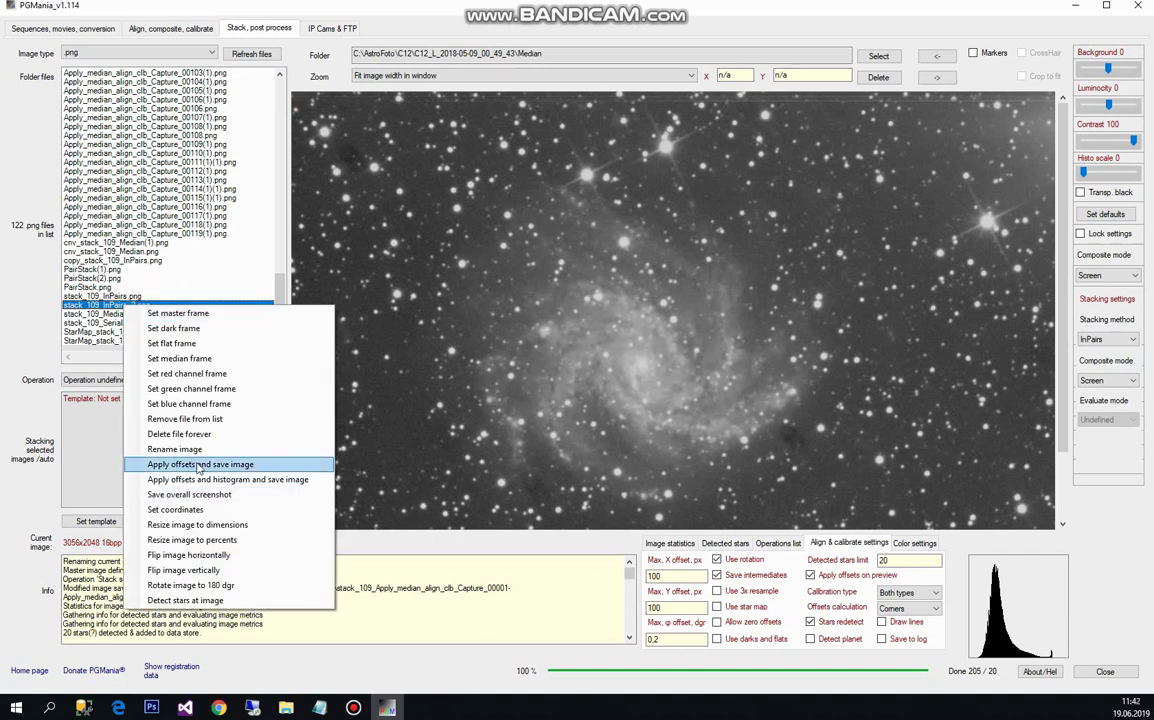
pyautogui.press('Escape')
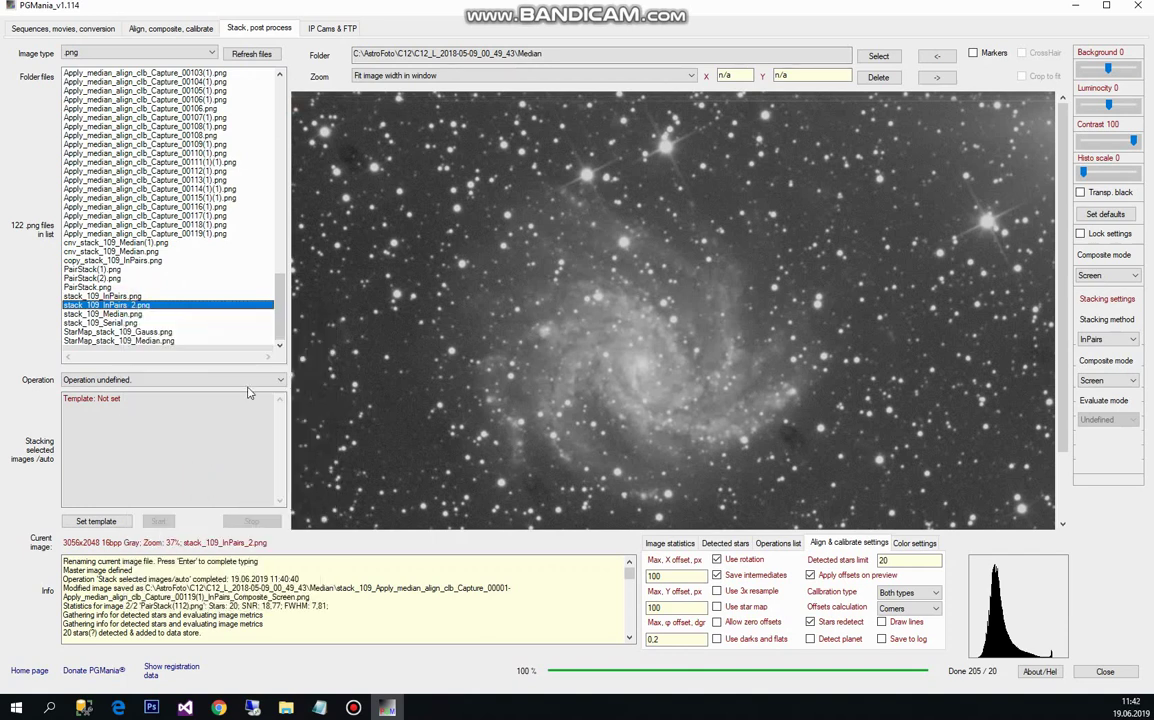
pyautogui.moveTo(281, 110); pyautogui.dragTo(281, 340)
pyautogui.click(110, 296)
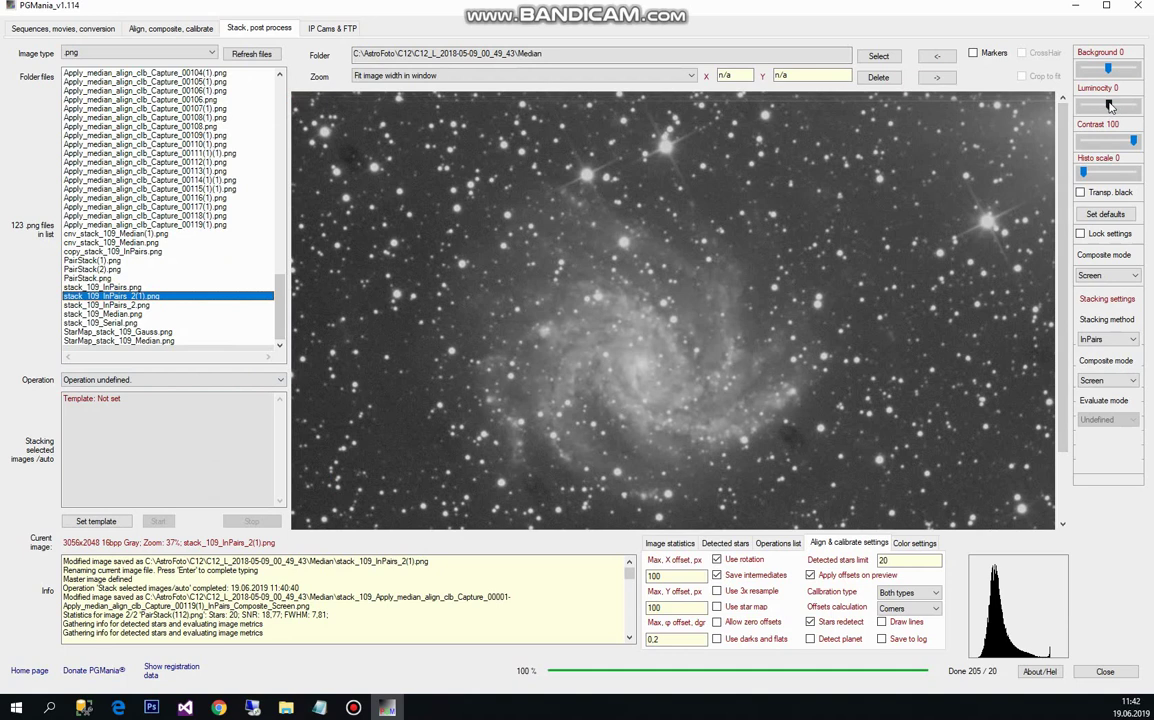
# Step: Compare stack_109_InPairs_2.png with its saved copy and display stack_109_InPairs_2(1).png again
pyautogui.press('Down')
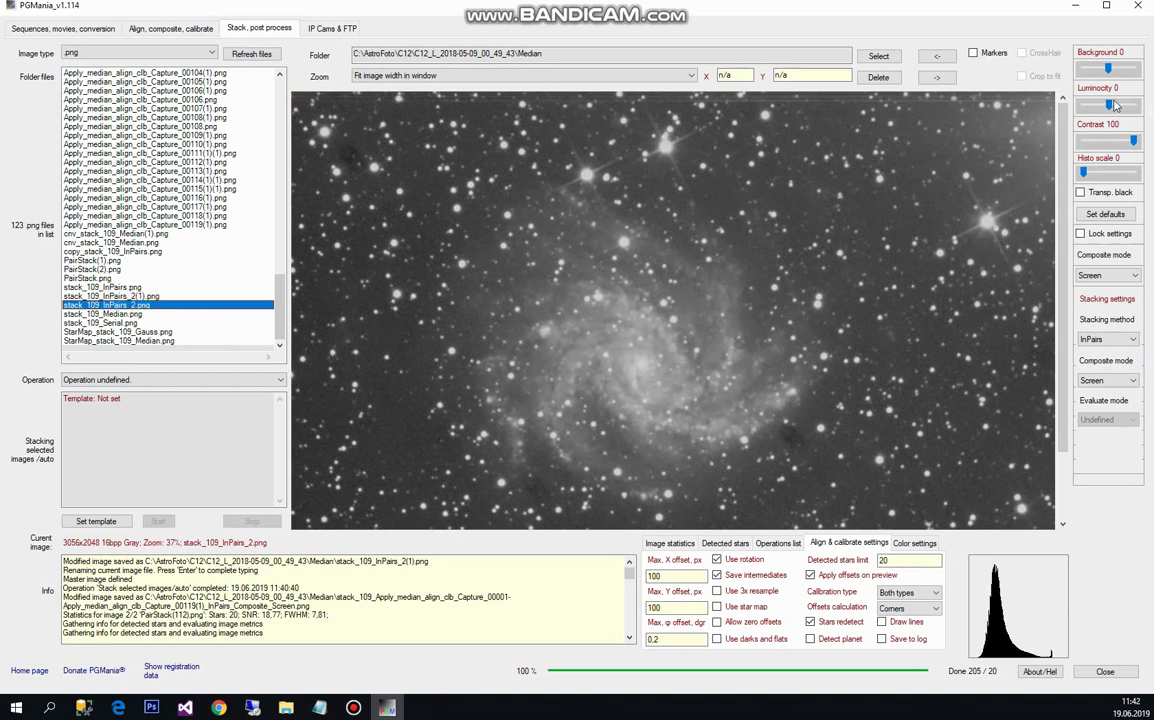
pyautogui.click(166, 298)
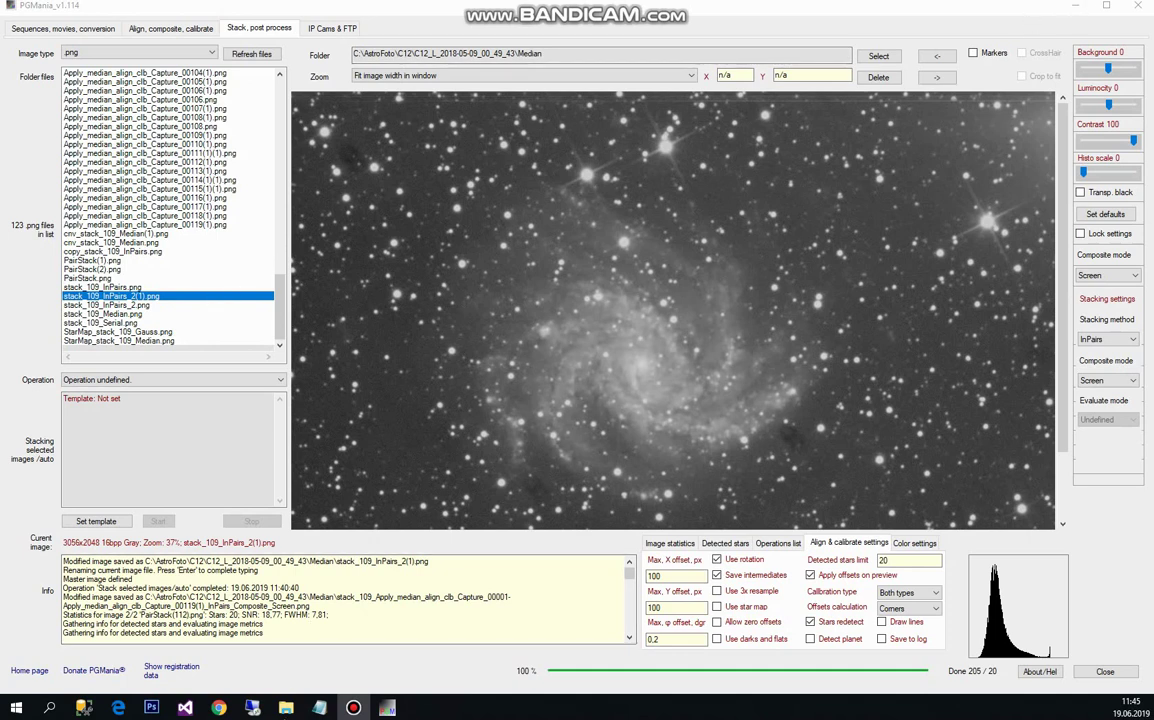
# Step: Switch to Photoshop and hide the two Levels, Curves and Exposure adjustment layers above Слой 2 to view the unadjusted stack
pyautogui.click(151, 707)
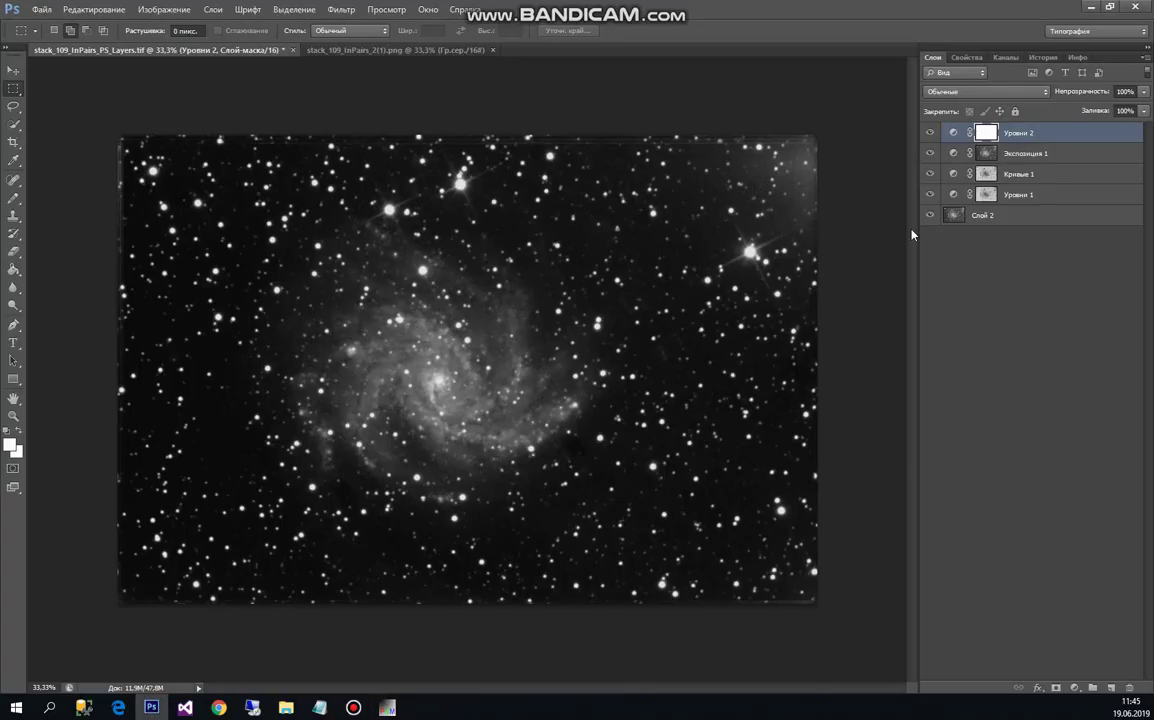
pyautogui.click(1028, 217)
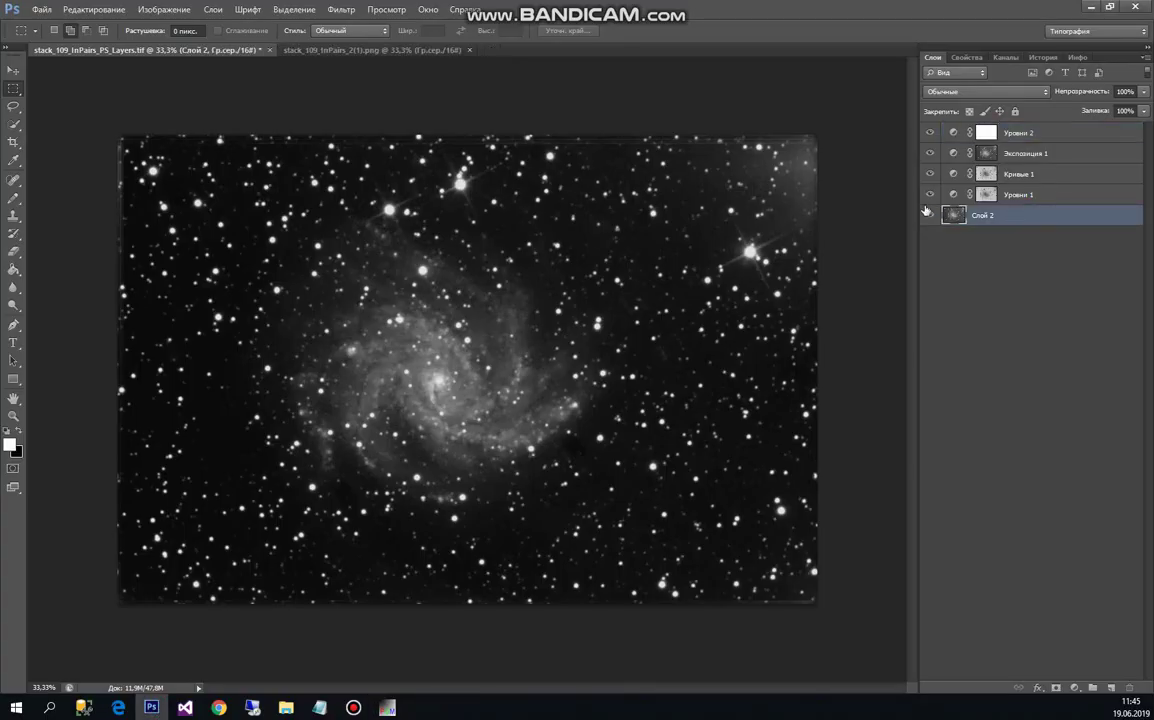
pyautogui.click(932, 175)
pyautogui.click(931, 154)
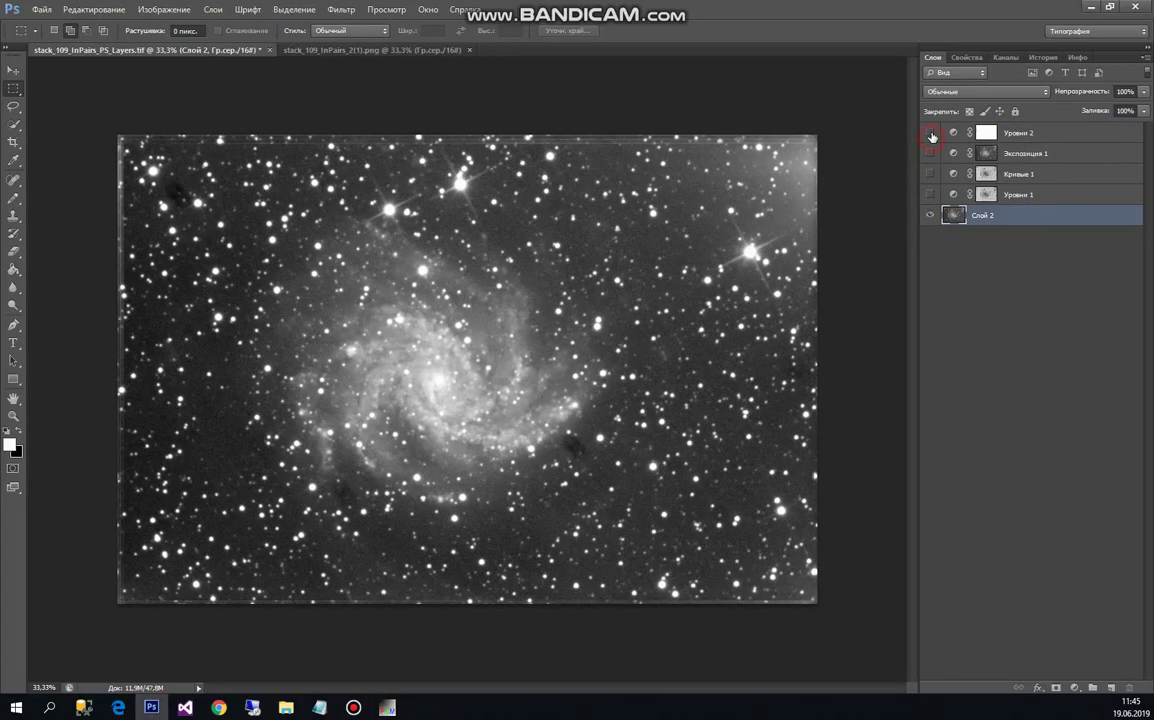
pyautogui.click(931, 133)
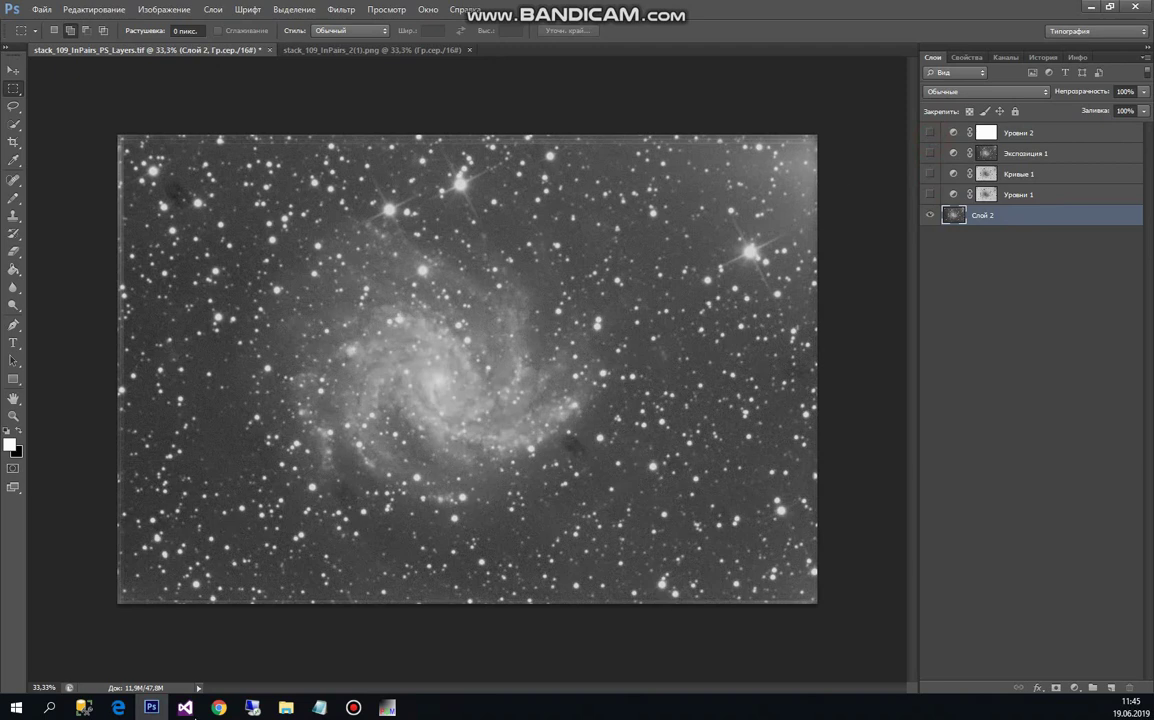
# Step: Switch to PGMania and fit the whole stack_109_InPairs_2(1).png image in the window for comparison
pyautogui.click(388, 707)
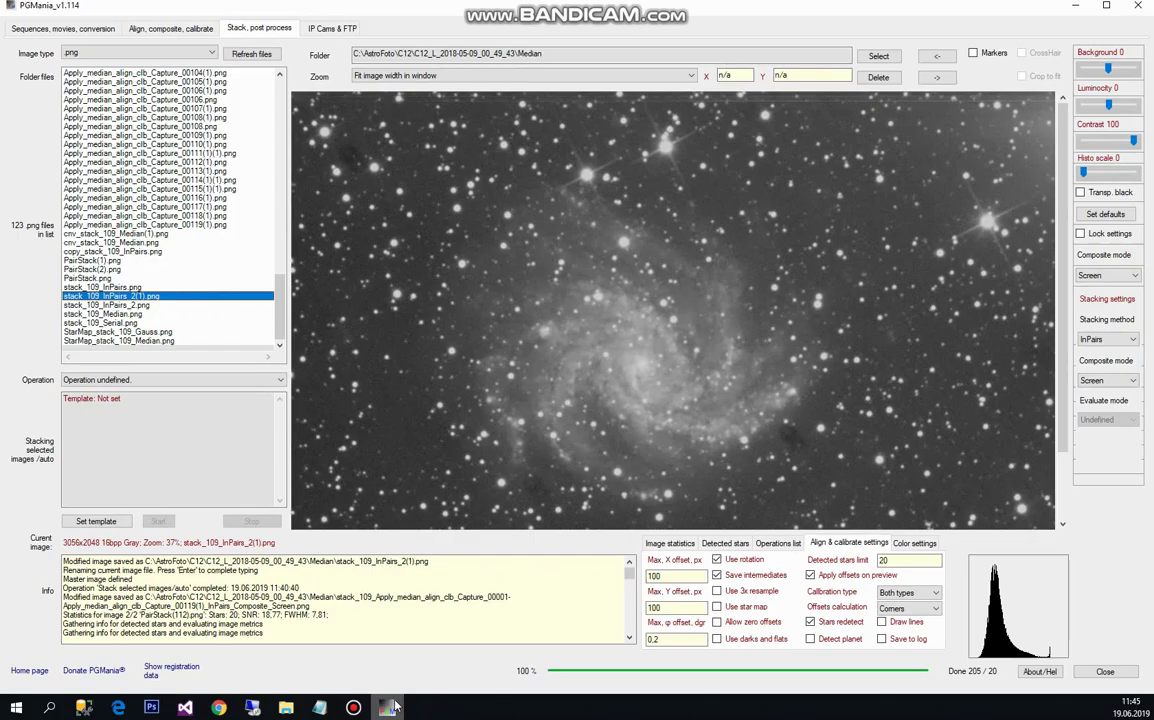
pyautogui.click(400, 76)
pyautogui.click(410, 97)
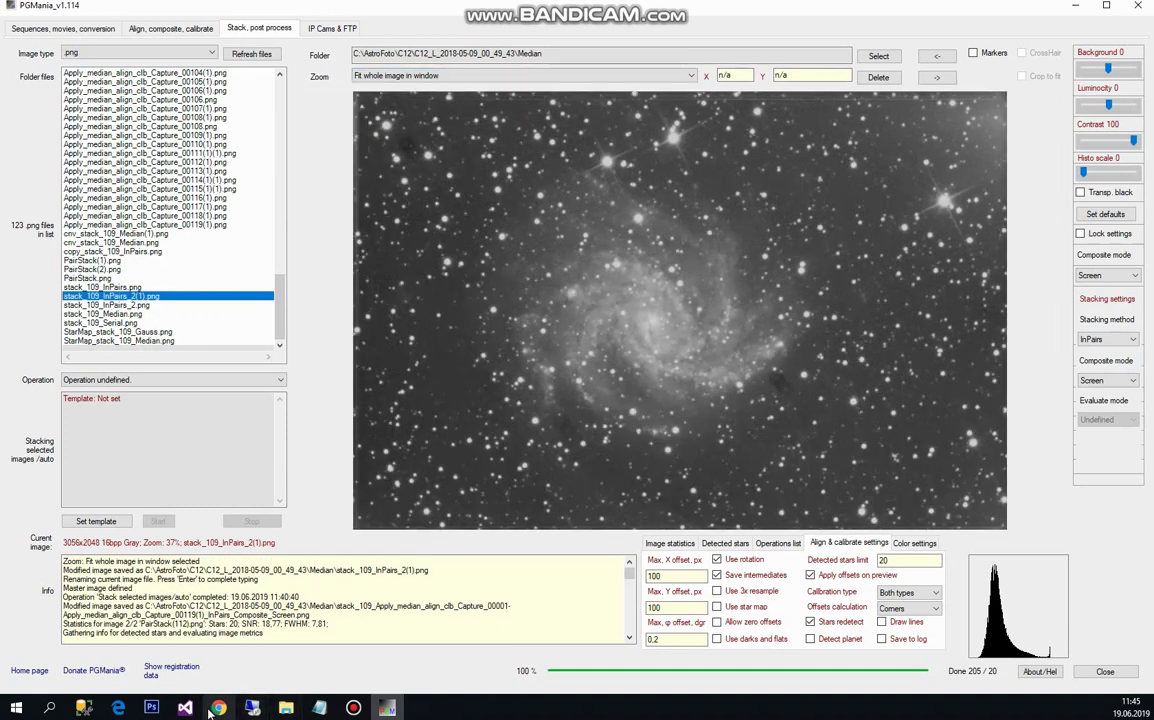
# Step: Return to Photoshop and show all four adjustment layers above Слой 2
pyautogui.hotkey('alt', 'Tab')
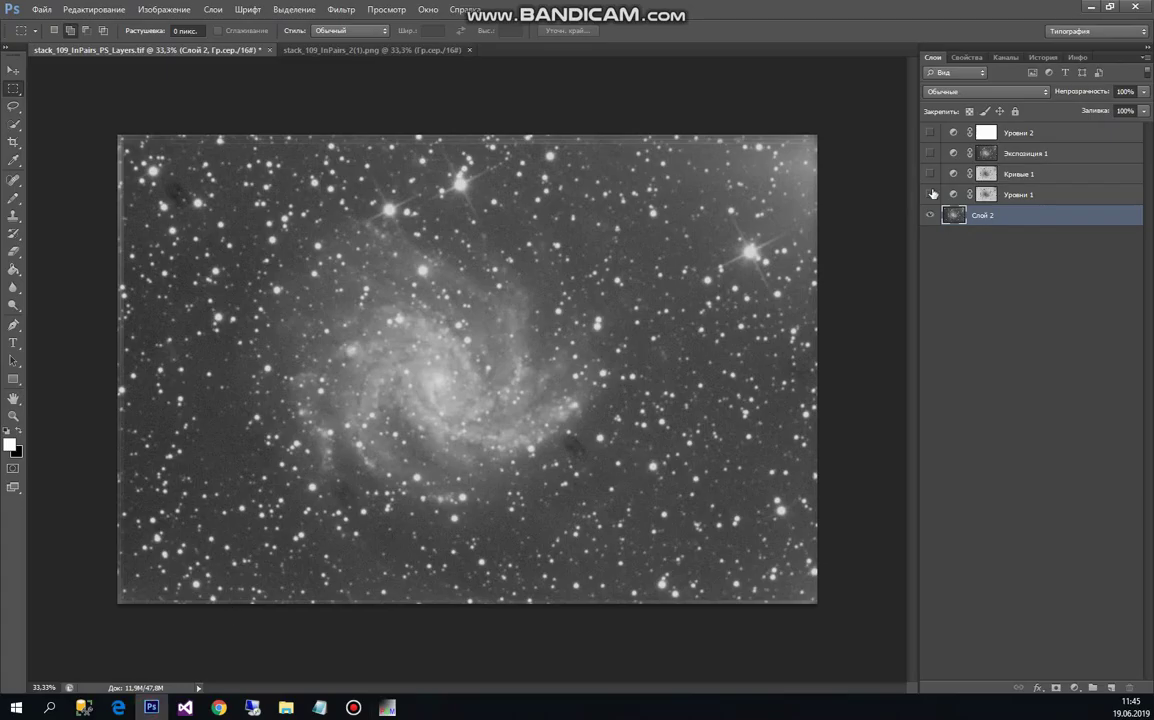
pyautogui.click(930, 173)
pyautogui.click(930, 153)
pyautogui.click(930, 132)
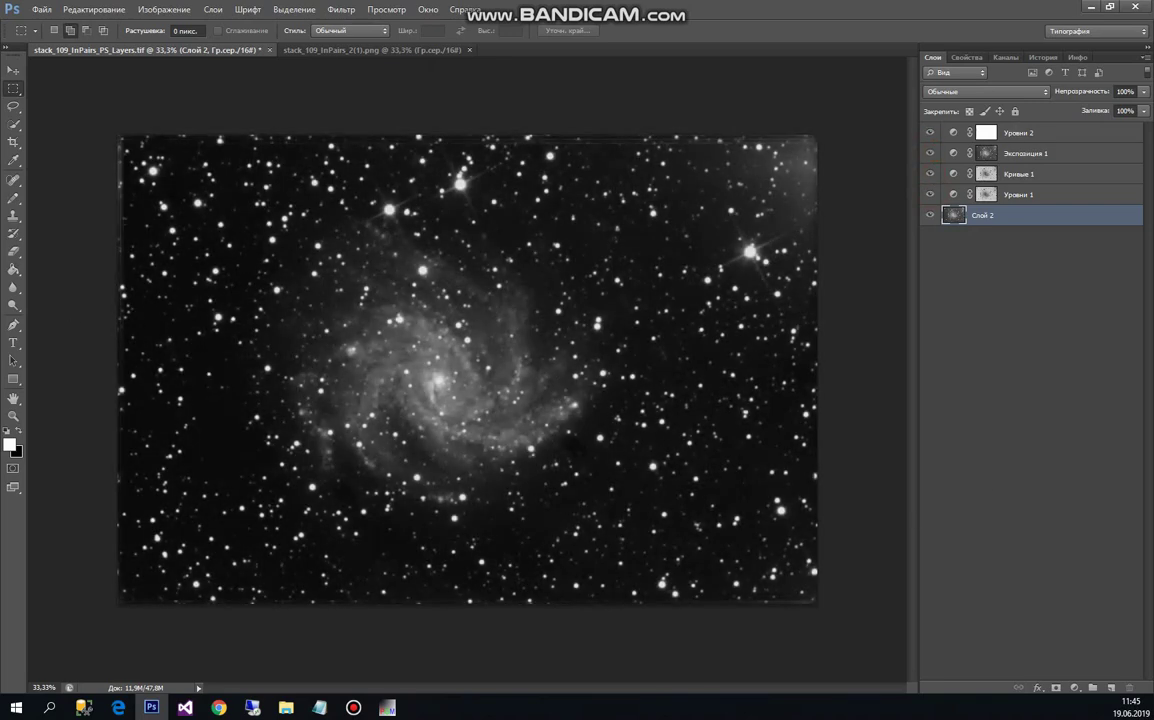
# Step: Place the histogram beside the galaxy image and bring up the image information
pyautogui.moveTo(655, 282); pyautogui.dragTo(991, 261)
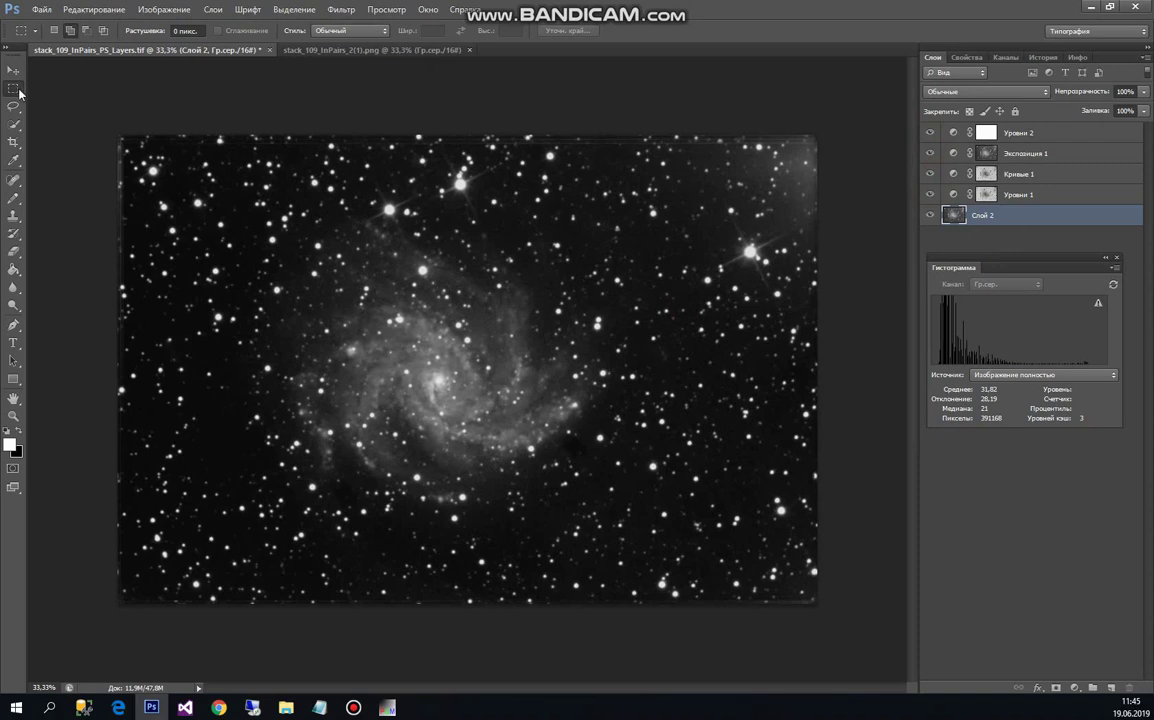
pyautogui.click(1078, 57)
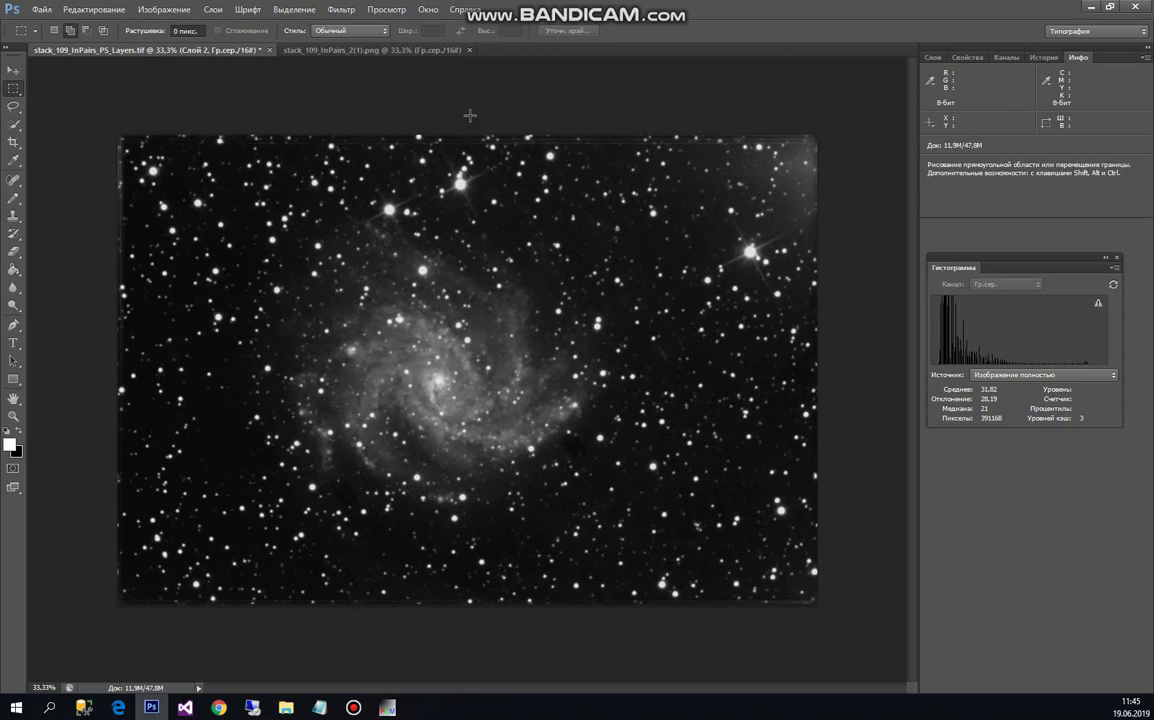
# Step: Flatten all layers of stack_109_InPairs_PS_Layers.tif and duplicate the resulting background layer
pyautogui.click(213, 10)
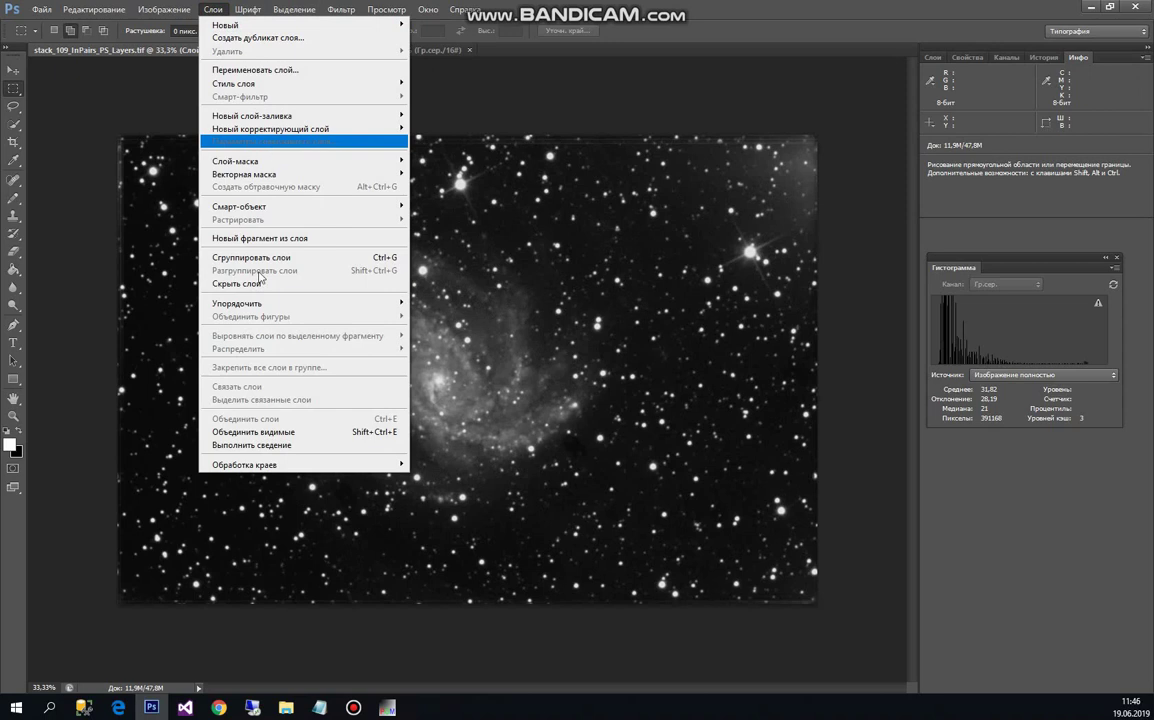
pyautogui.click(255, 445)
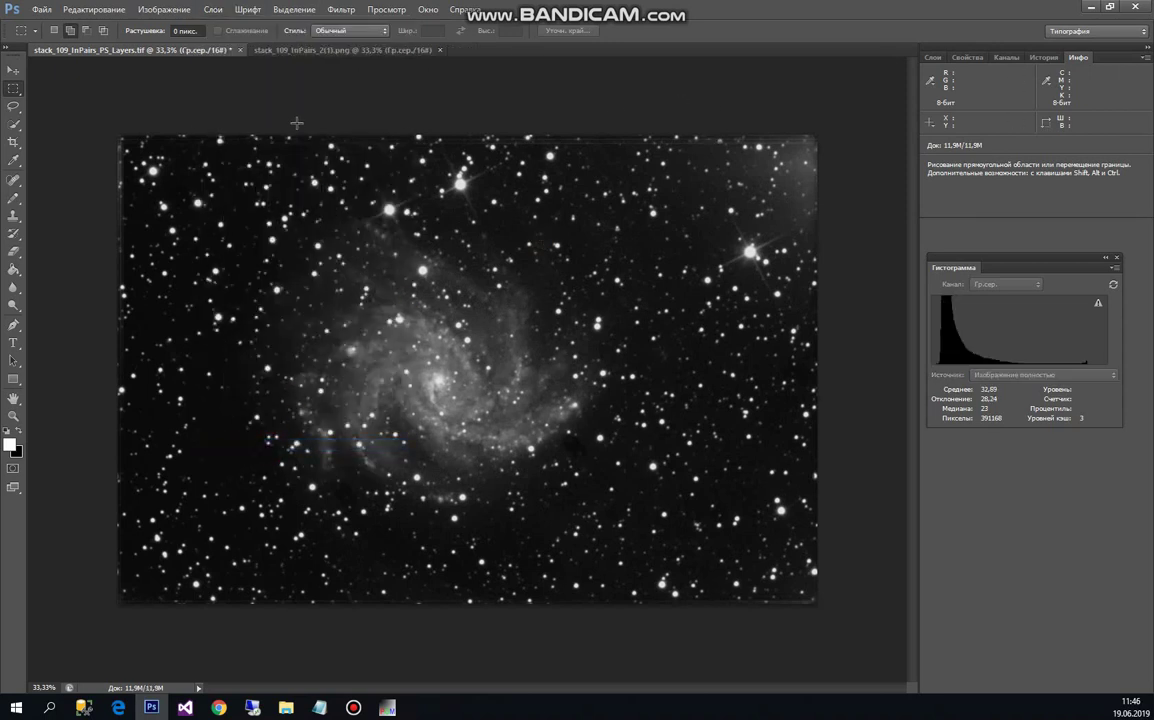
pyautogui.click(932, 57)
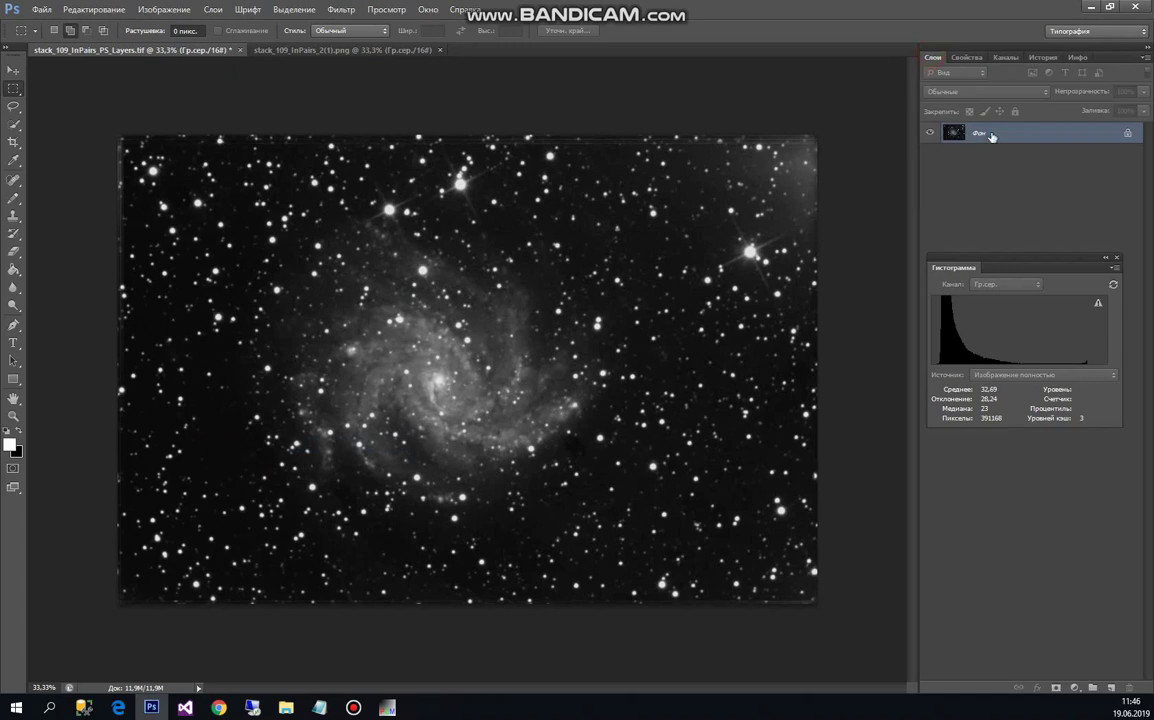
pyautogui.hotkey('ctrl', 'j')
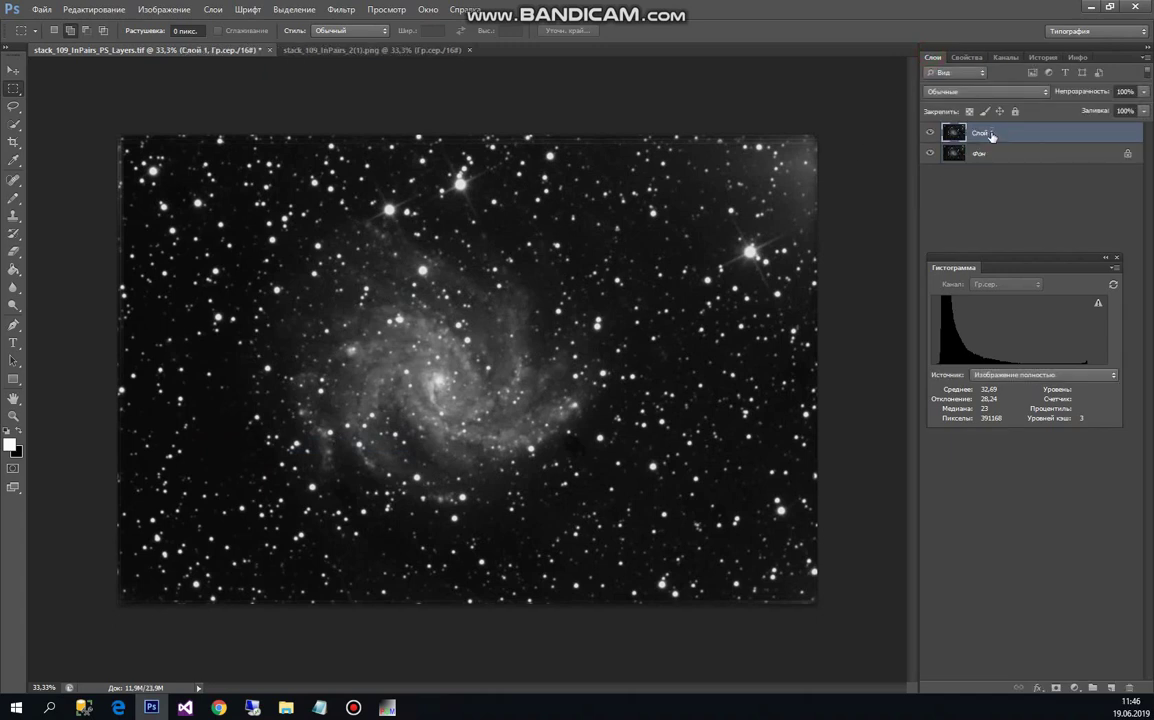
# Step: Apply an Unsharp Mask to the duplicated layer with amount 139%, radius 2.2 pixels and threshold 3
pyautogui.click(343, 12)
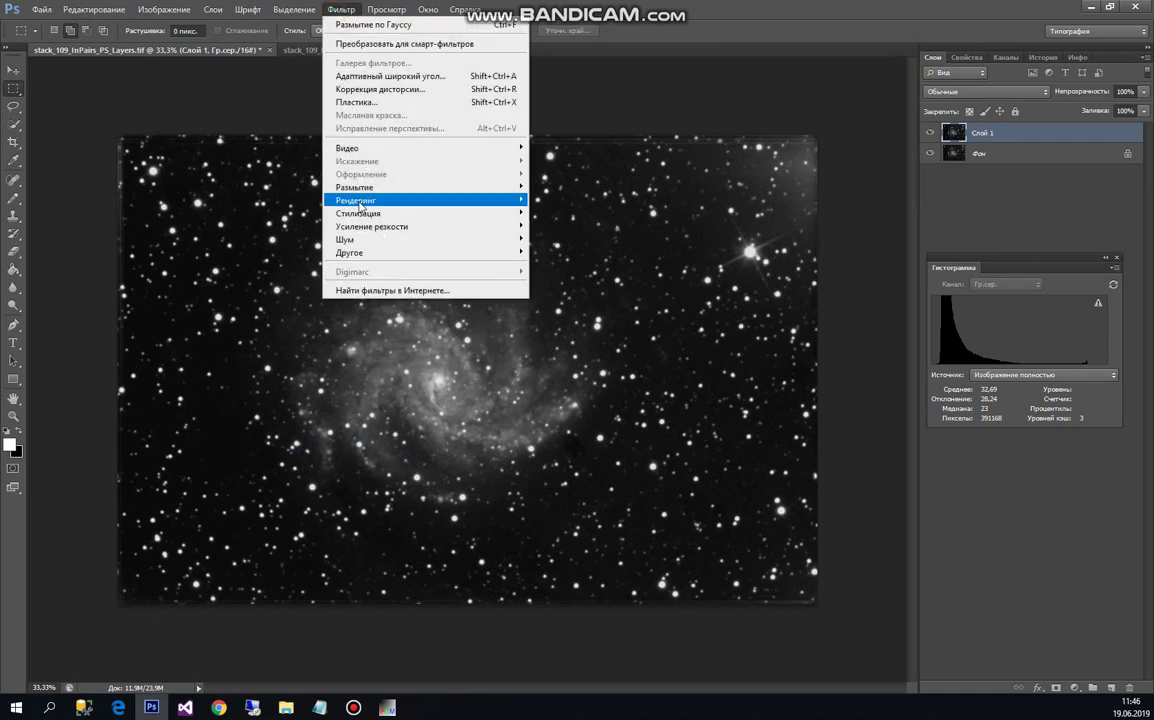
pyautogui.moveTo(450, 226)
pyautogui.click(580, 239)
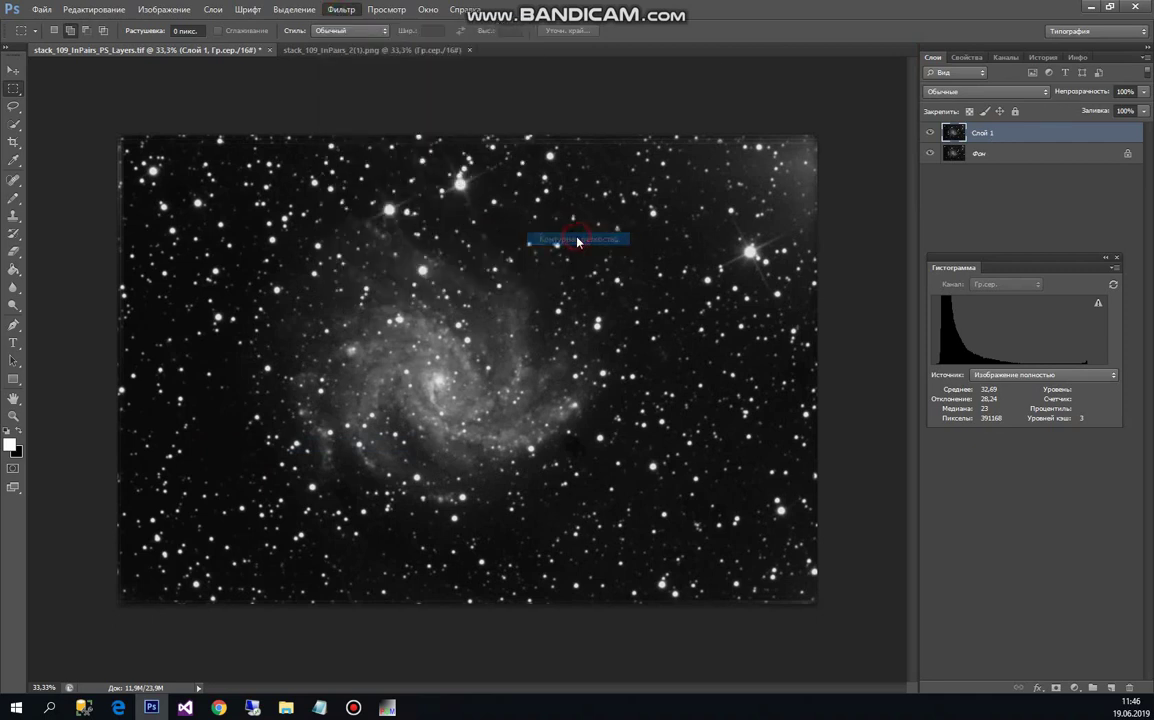
pyautogui.moveTo(665, 314); pyautogui.dragTo(729, 162)
pyautogui.moveTo(666, 271)
pyautogui.mouseDown()
pyautogui.moveTo(650, 250)
pyautogui.moveTo(665, 237)
pyautogui.moveTo(633, 262)
pyautogui.moveTo(644, 252)
pyautogui.mouseUp()
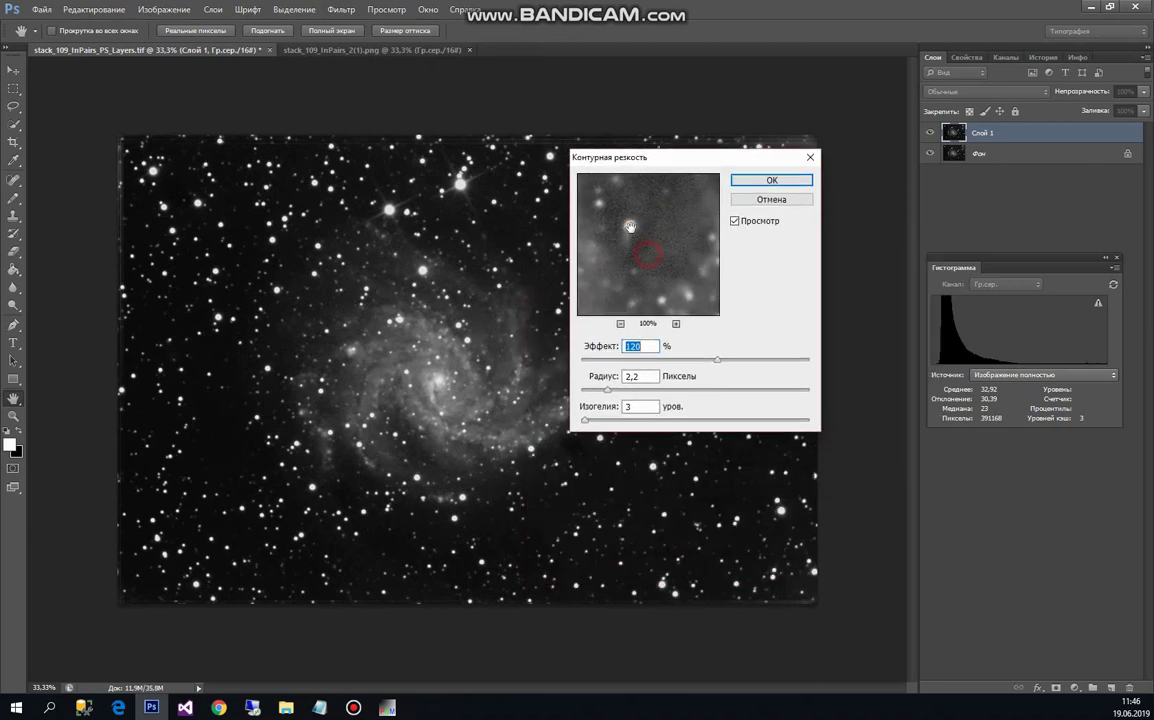
pyautogui.moveTo(716, 359); pyautogui.dragTo(729, 361)
pyautogui.moveTo(621, 260); pyautogui.dragTo(649, 245)
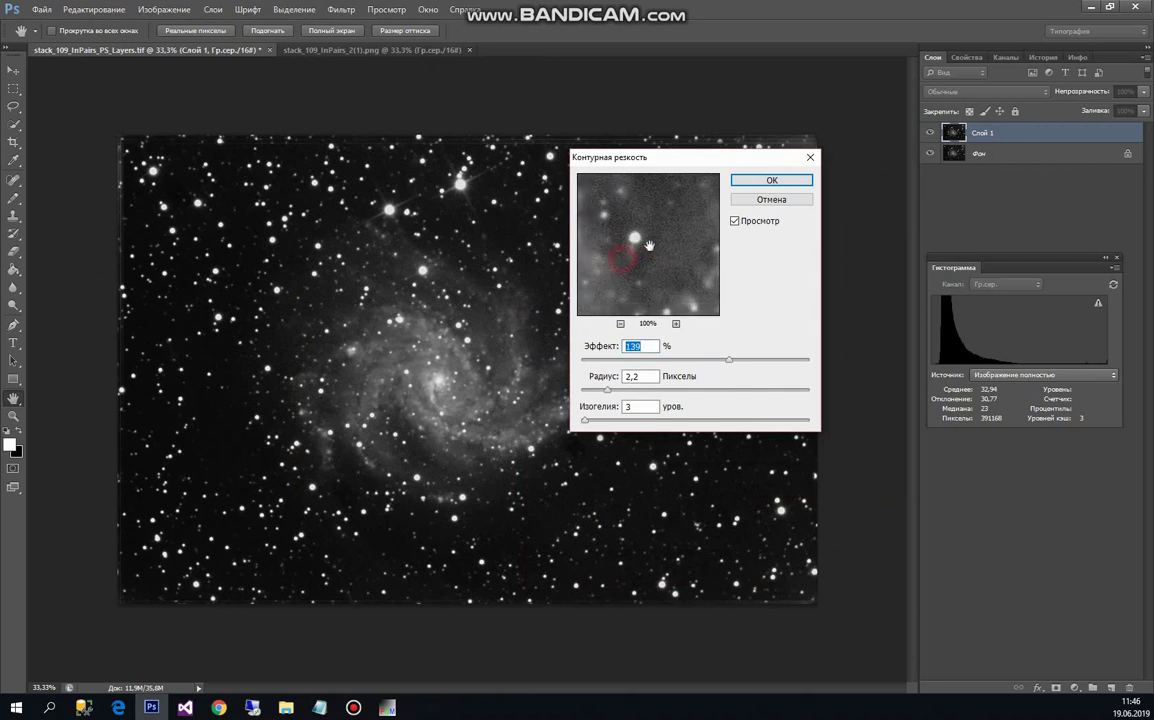
pyautogui.click(771, 180)
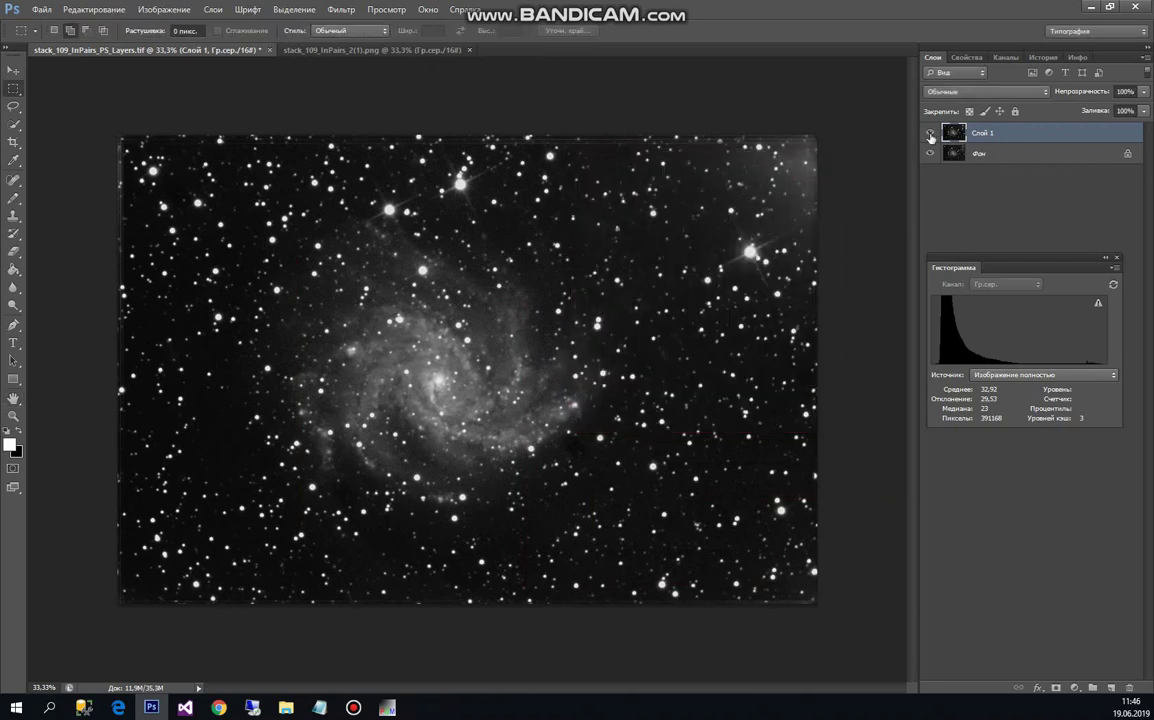
# Step: Toggle the visibility of the sharpened layer to compare it with the unsharpened background
pyautogui.click(930, 134)
pyautogui.click(930, 134)
pyautogui.click(930, 134)
pyautogui.click(930, 134)
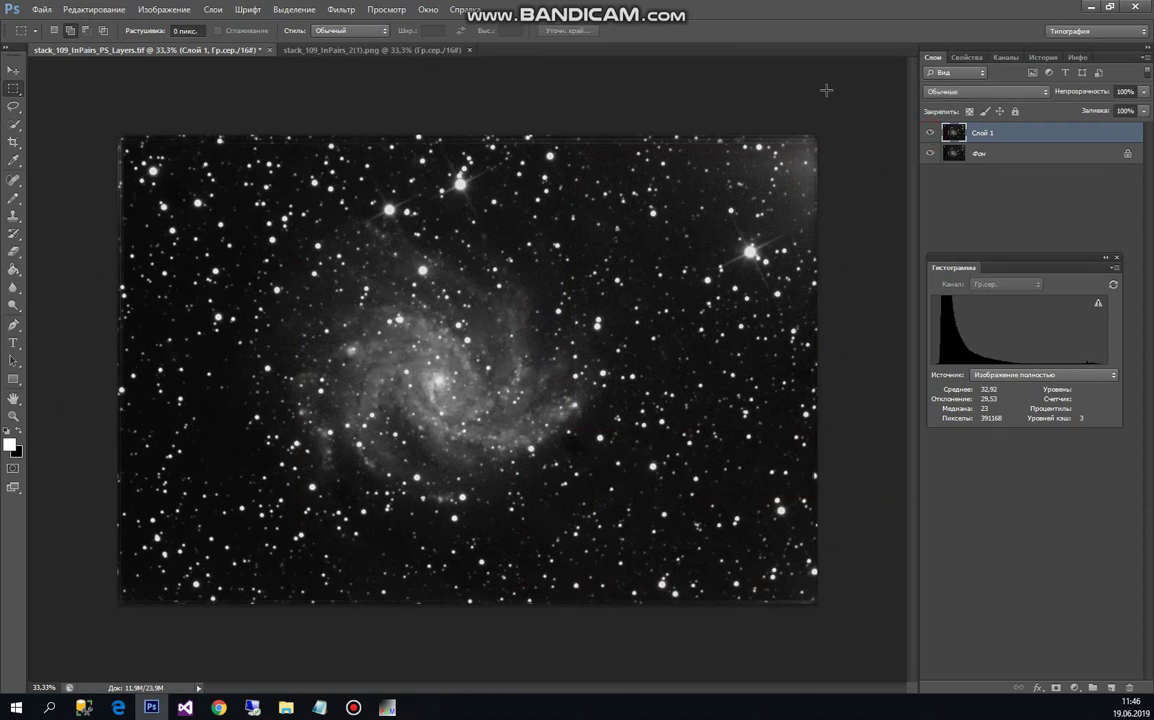
# Step: Flatten the sharpened layer and the background into a single layer
pyautogui.click(212, 10)
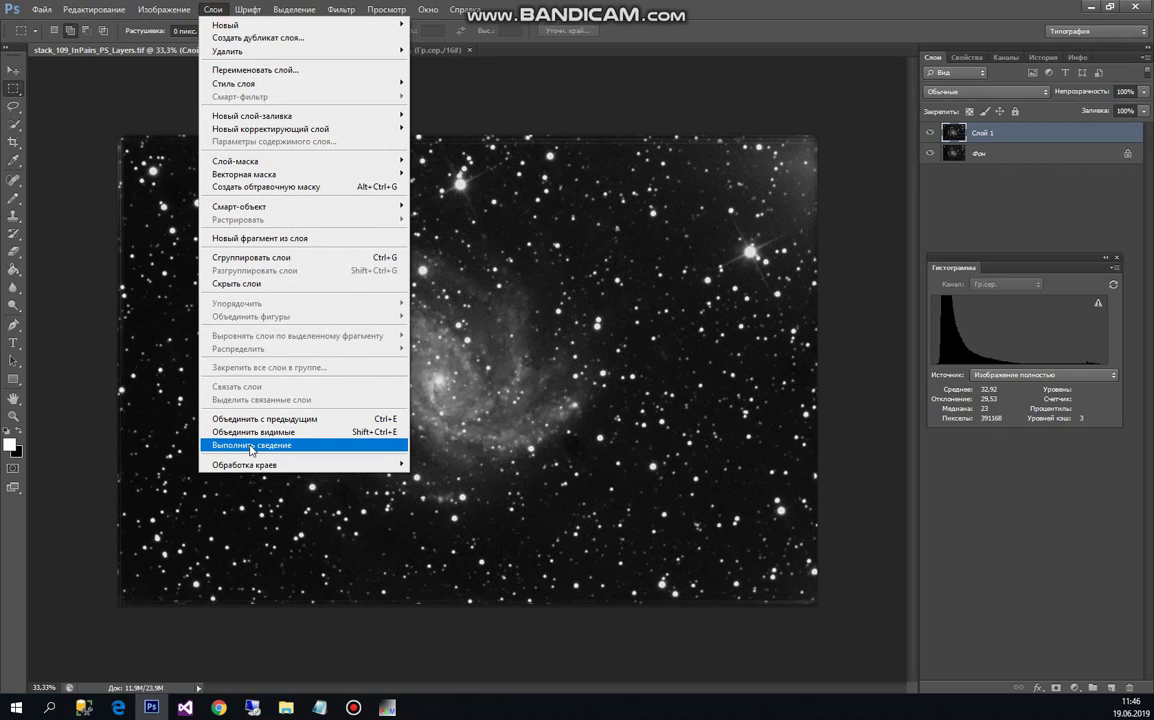
pyautogui.click(977, 211)
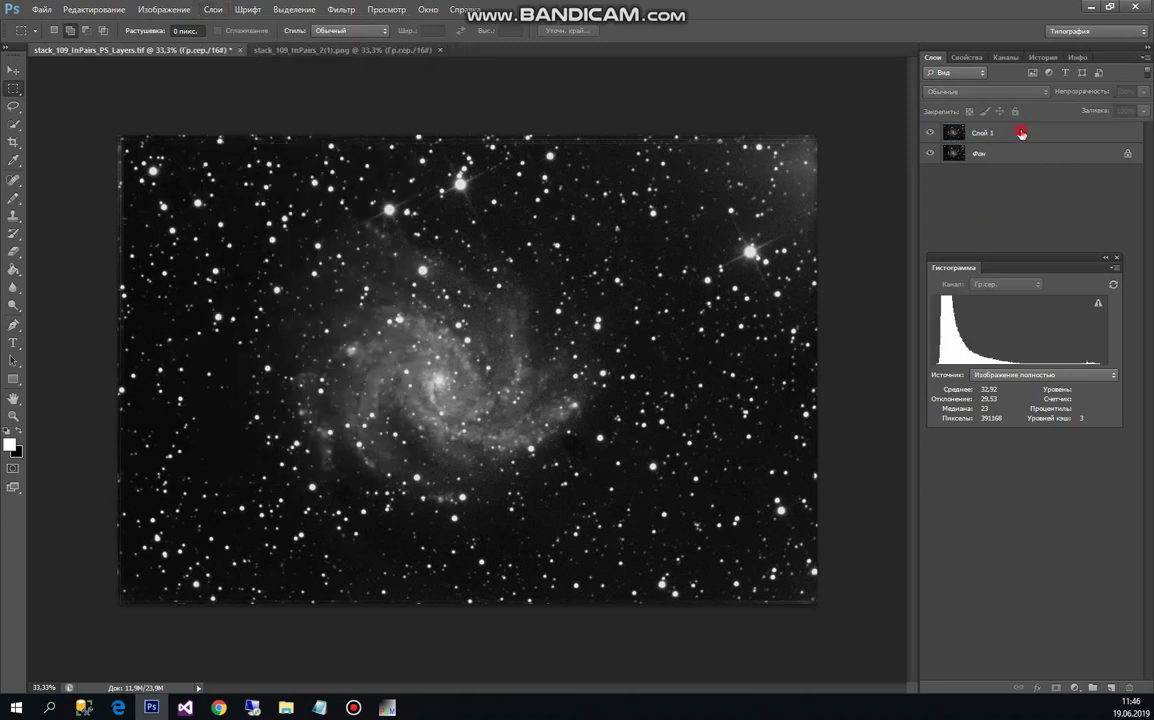
pyautogui.click(1021, 134)
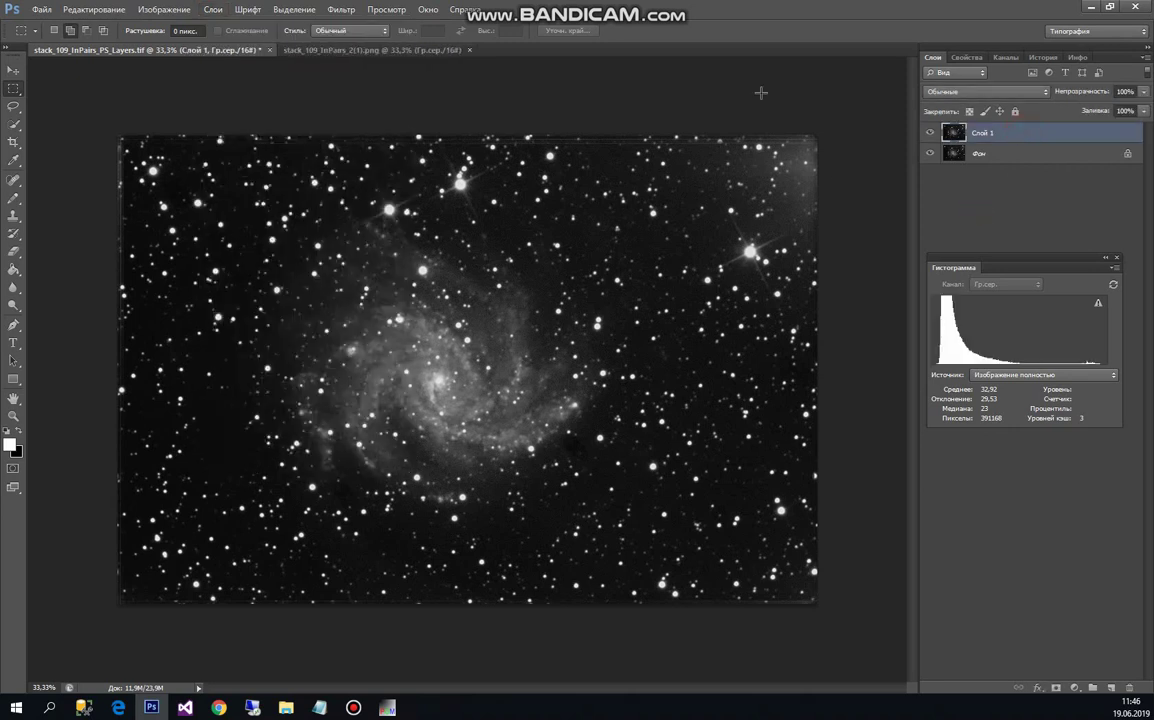
pyautogui.click(212, 10)
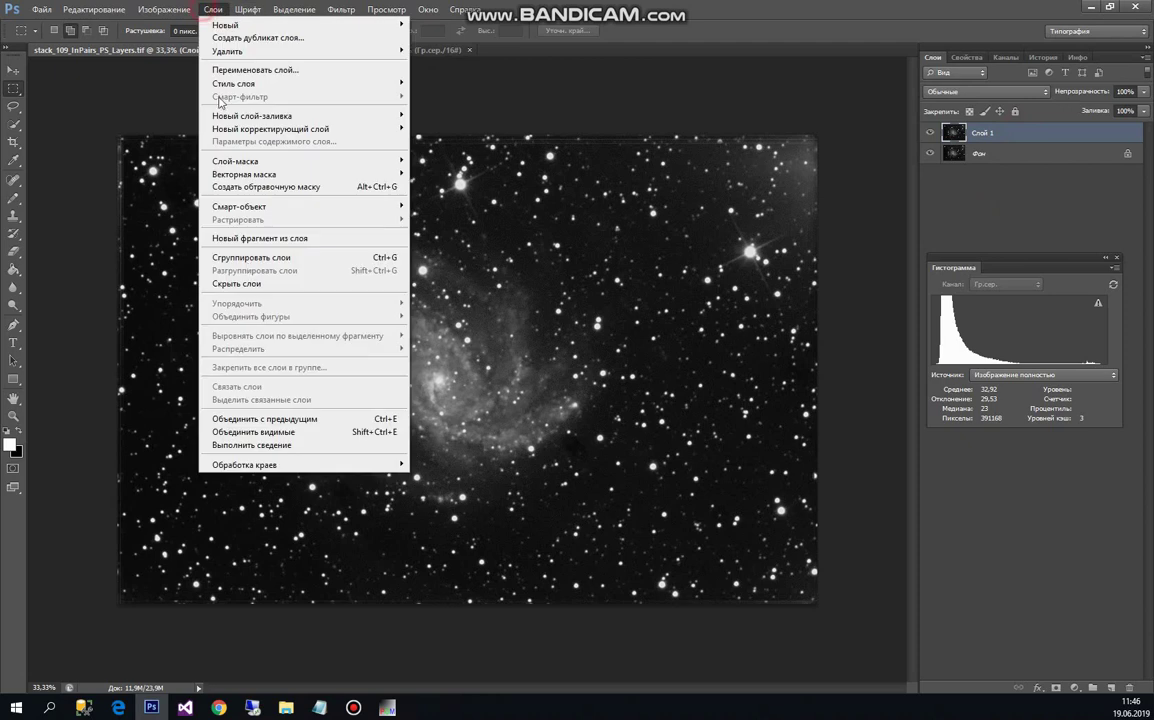
pyautogui.click(271, 445)
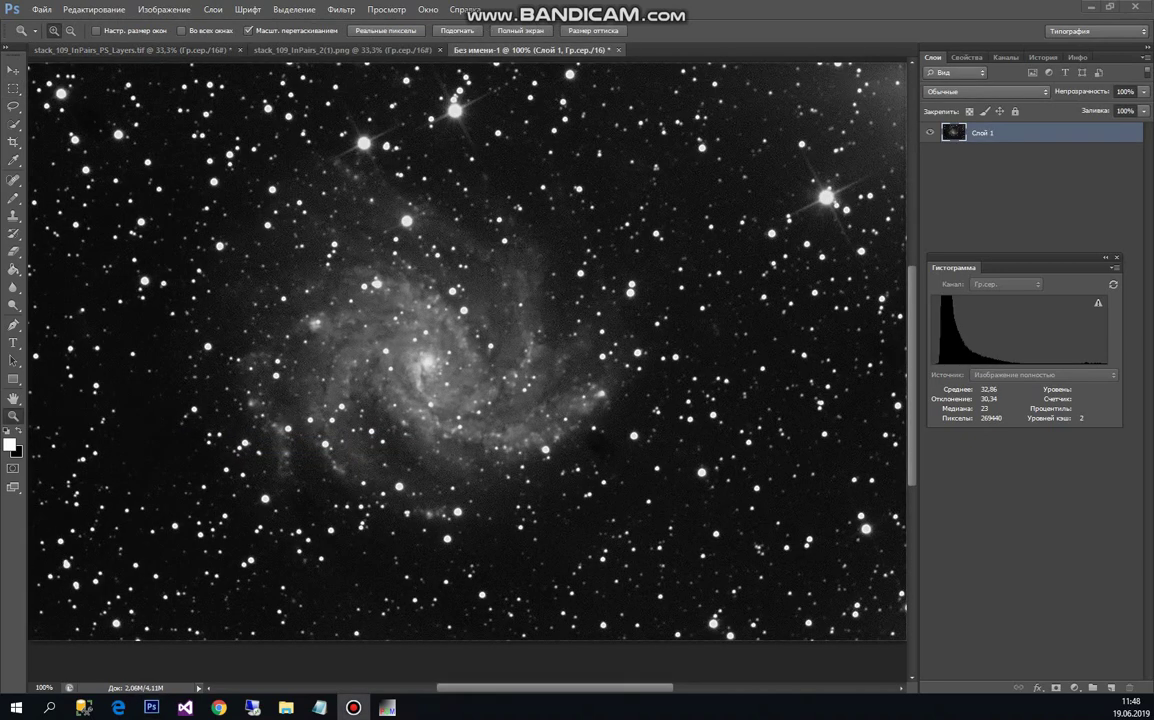
# Step: Save the untitled galaxy image as a PNG in the Median folder, replacing stack_109_InPairs_2_ps.png
pyautogui.click(40, 9)
pyautogui.click(94, 176)
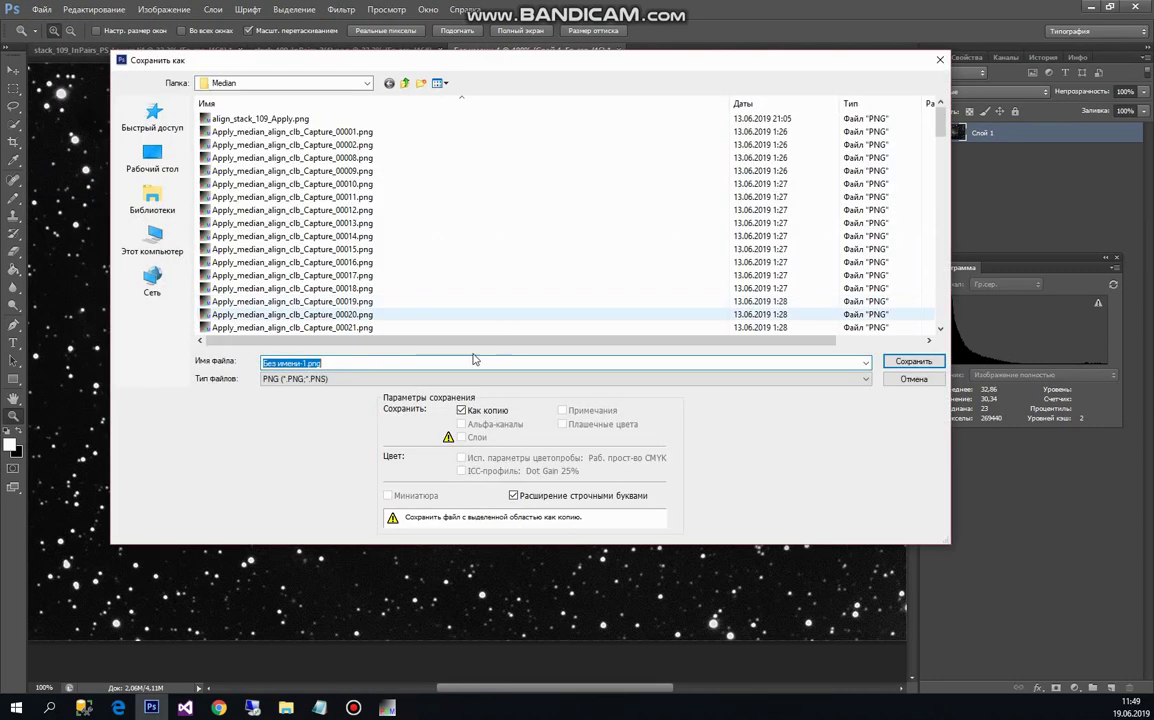
pyautogui.moveTo(938, 110); pyautogui.dragTo(938, 305)
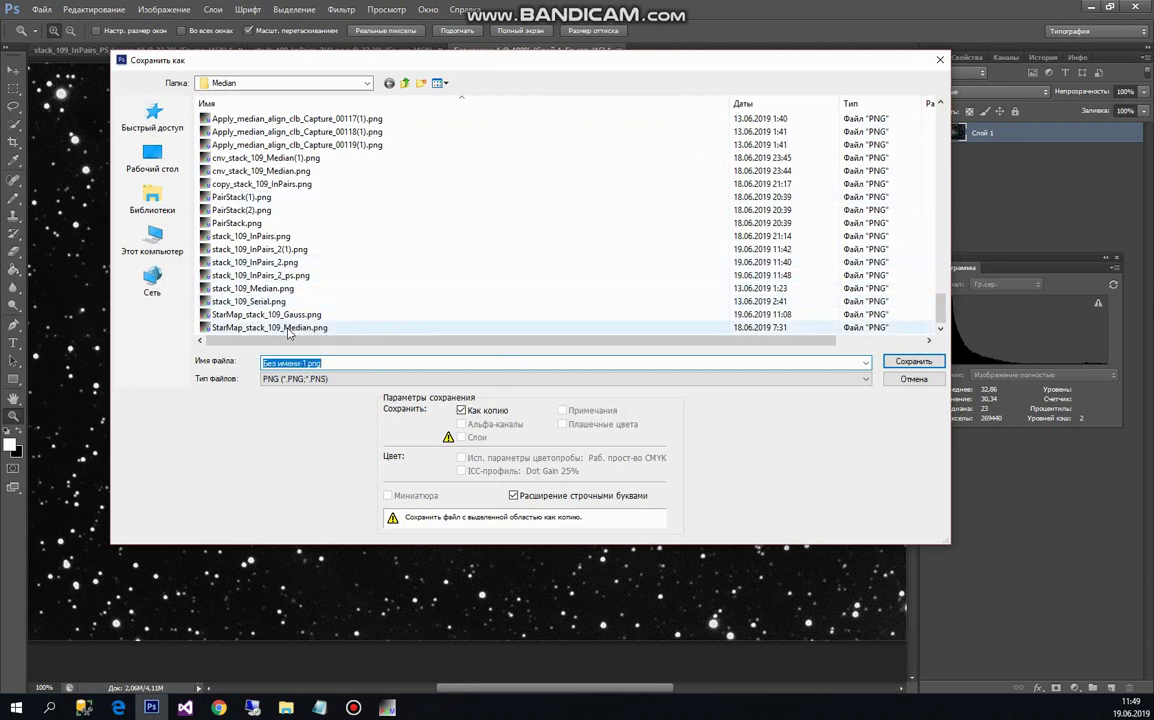
pyautogui.click(290, 275)
pyautogui.click(911, 361)
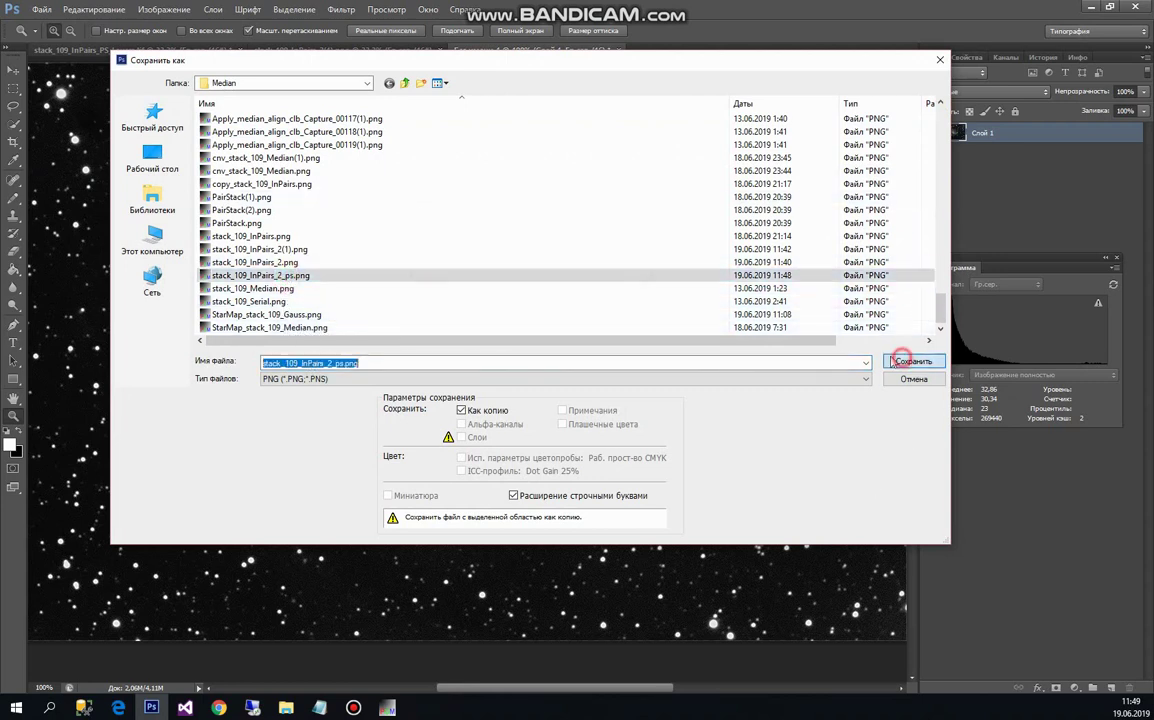
pyautogui.click(494, 270)
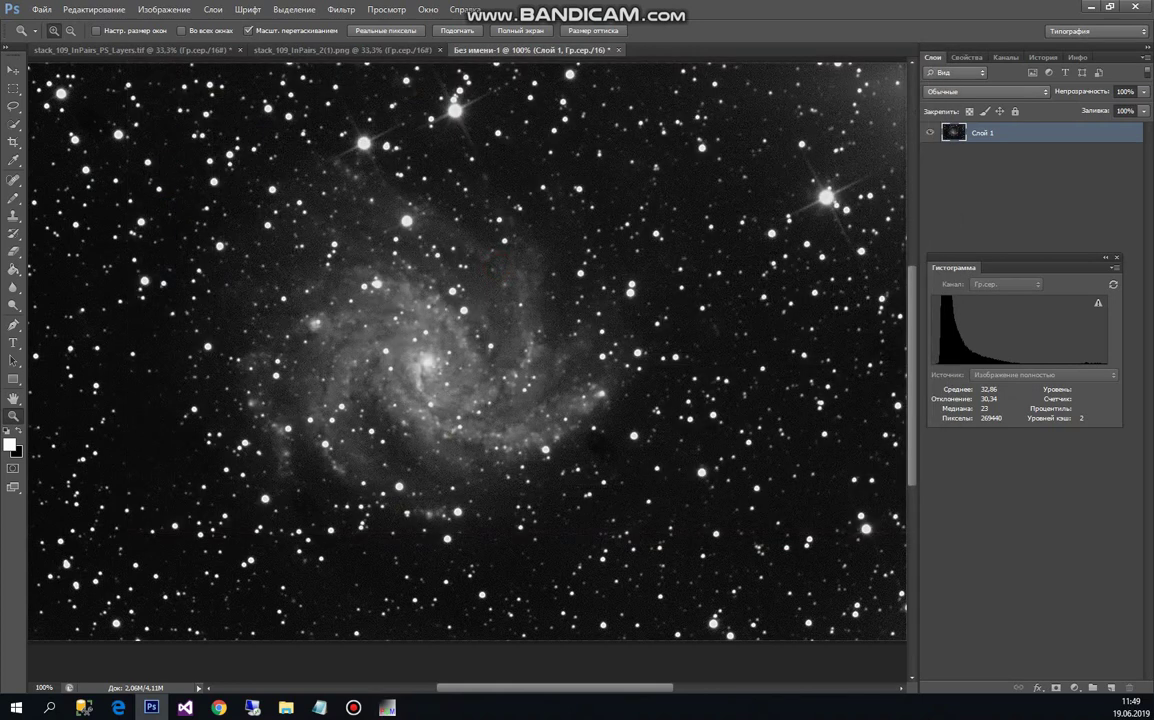
# Step: Switch to PGMania, refresh the folder's file list and display stack_109_InPairs_2_ps.png
pyautogui.click(387, 708)
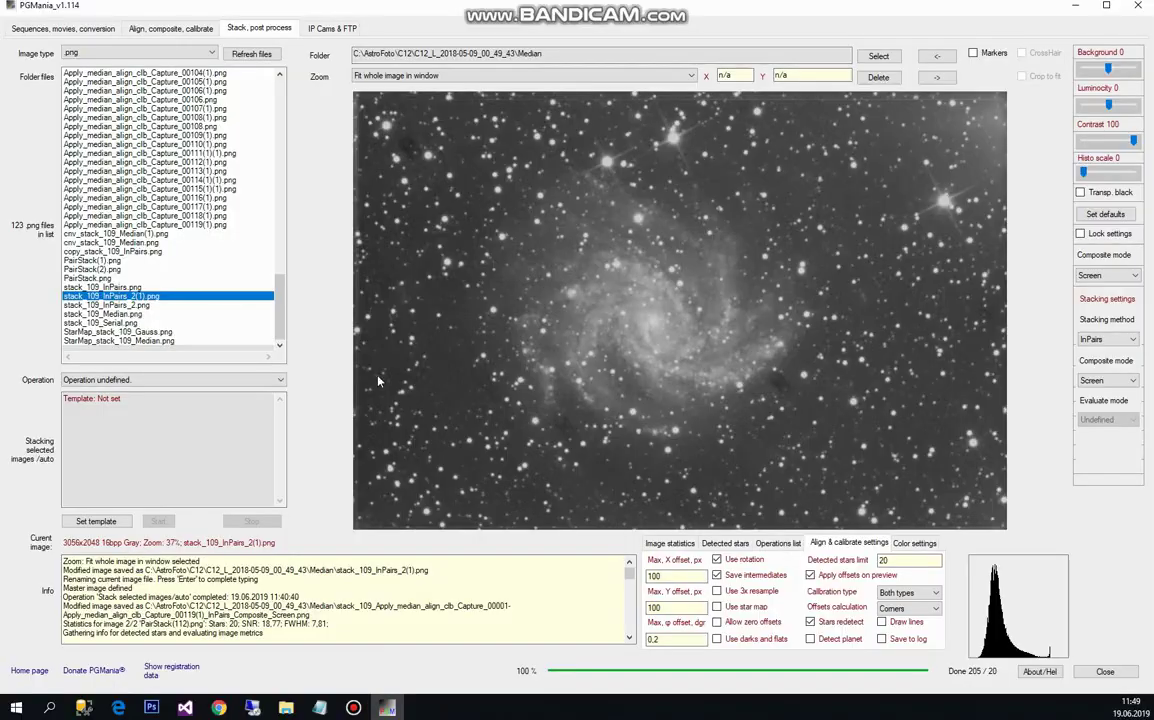
pyautogui.click(247, 54)
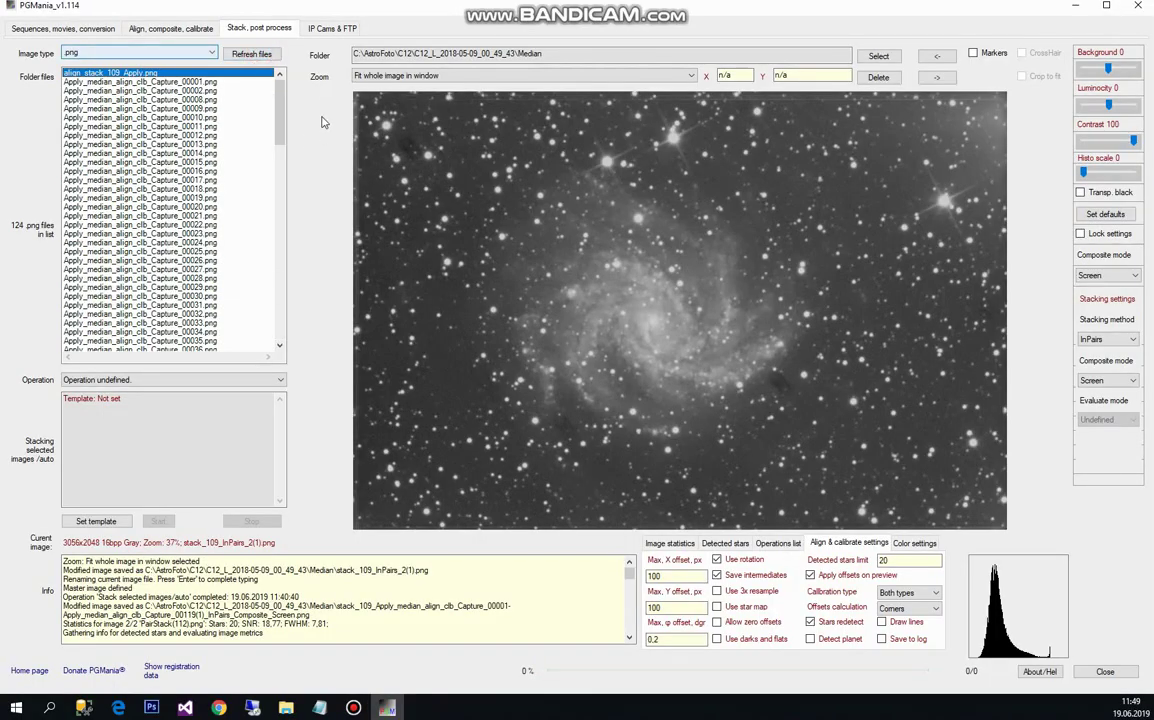
pyautogui.moveTo(280, 100); pyautogui.dragTo(280, 305)
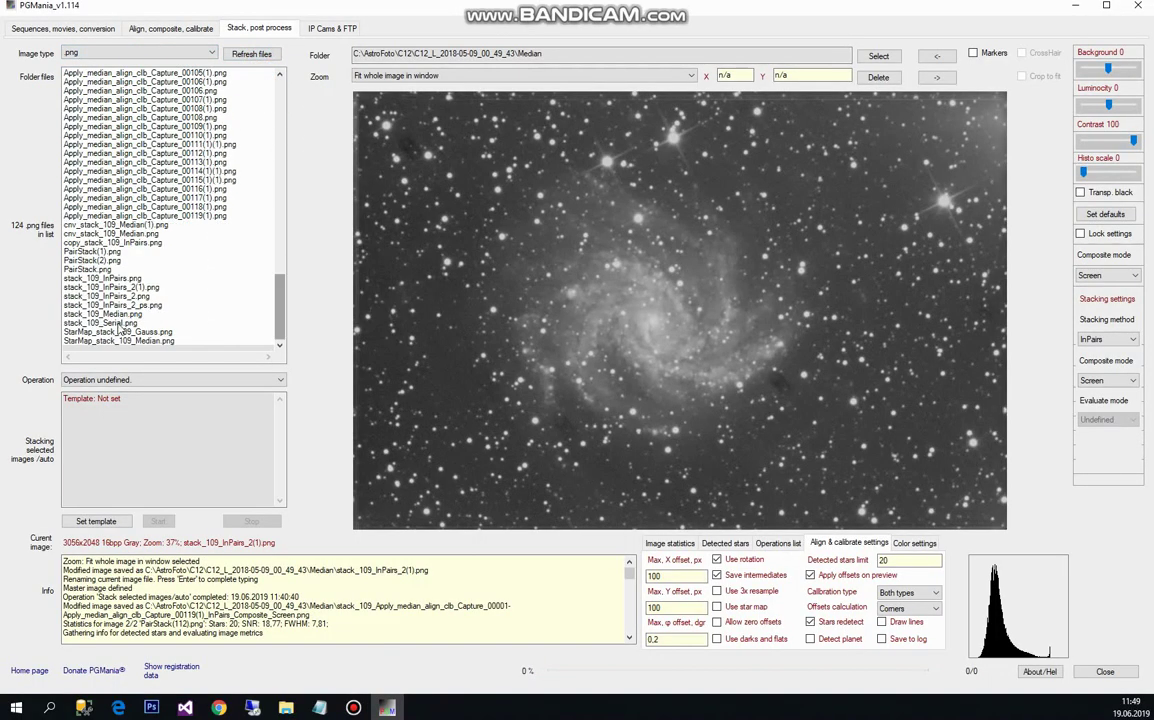
pyautogui.click(112, 304)
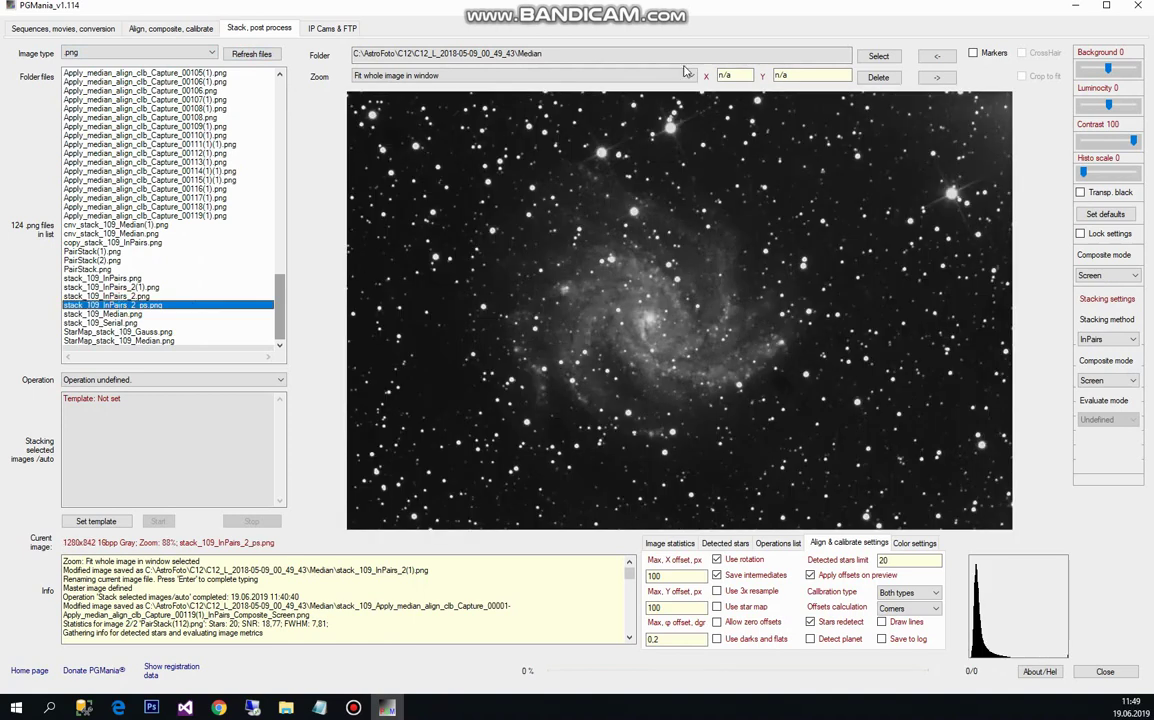
# Step: Show stack_109_InPairs_2_ps.png at its actual size in 100% scale and inspect the lower-right part of the image
pyautogui.click(515, 75)
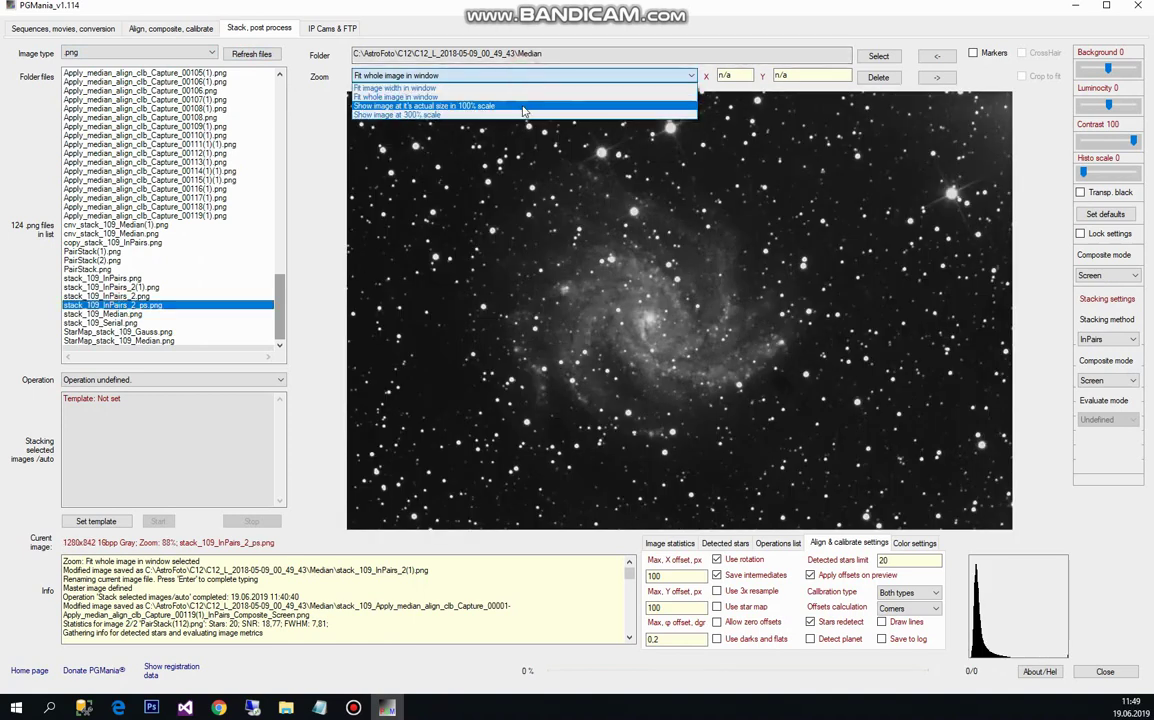
pyautogui.click(480, 106)
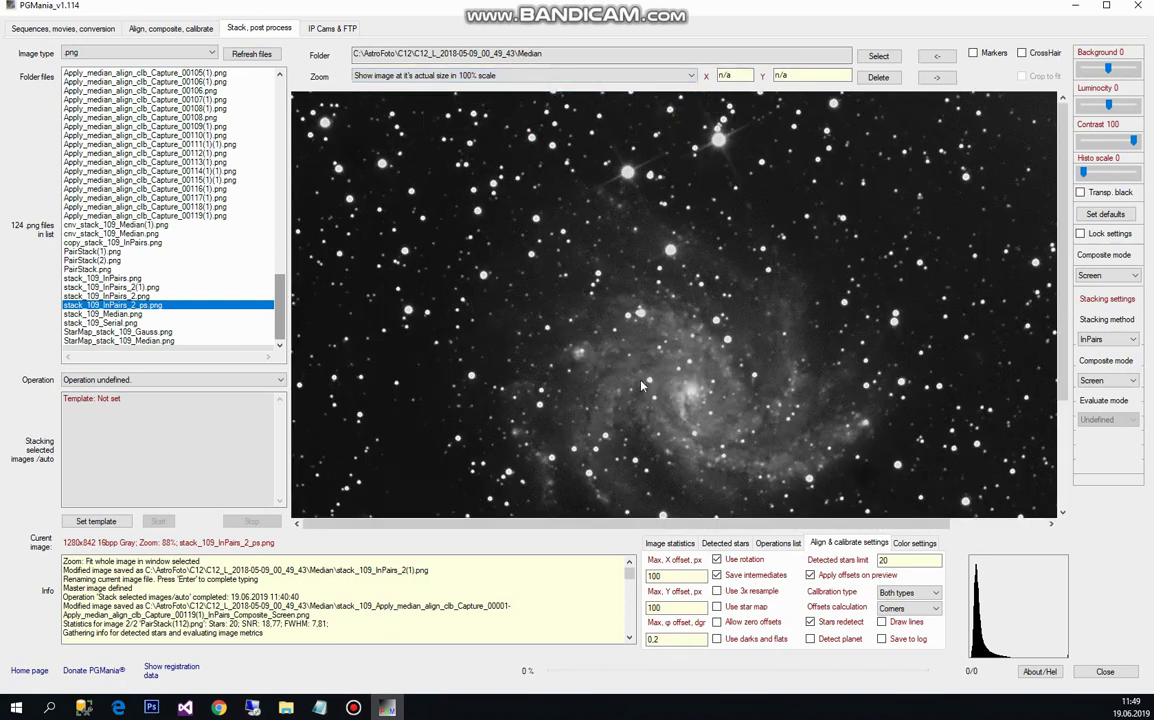
pyautogui.moveTo(519, 519); pyautogui.dragTo(817, 450)
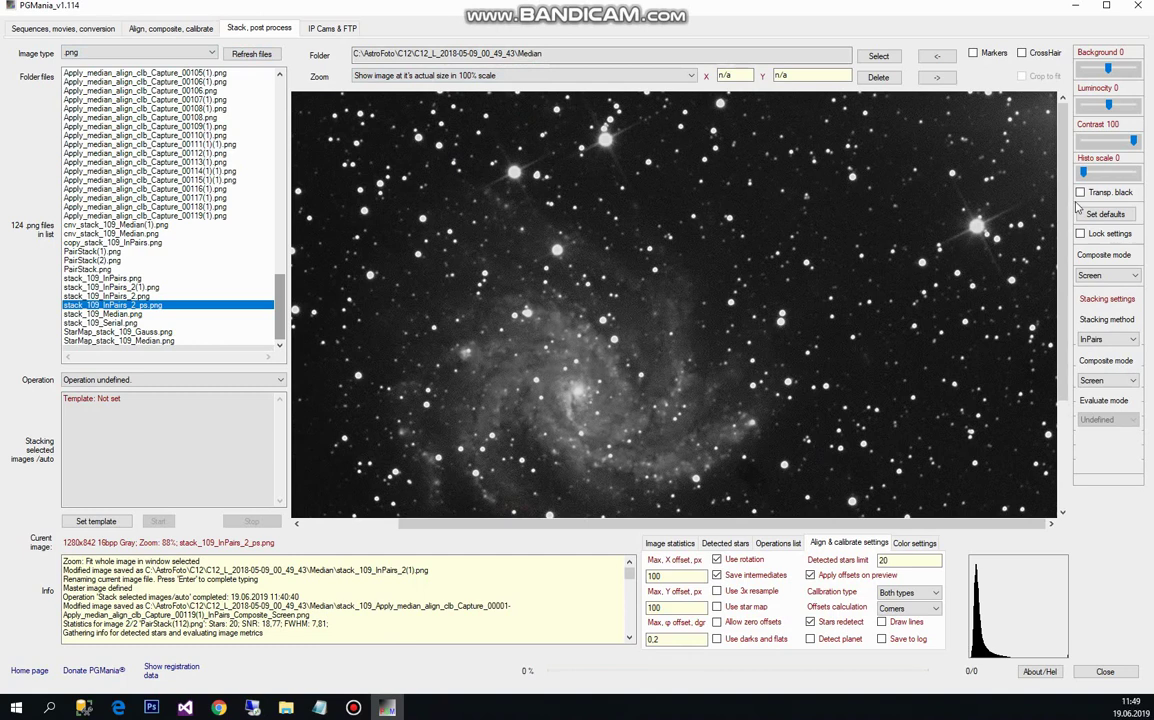
pyautogui.moveTo(1062, 190); pyautogui.dragTo(953, 465)
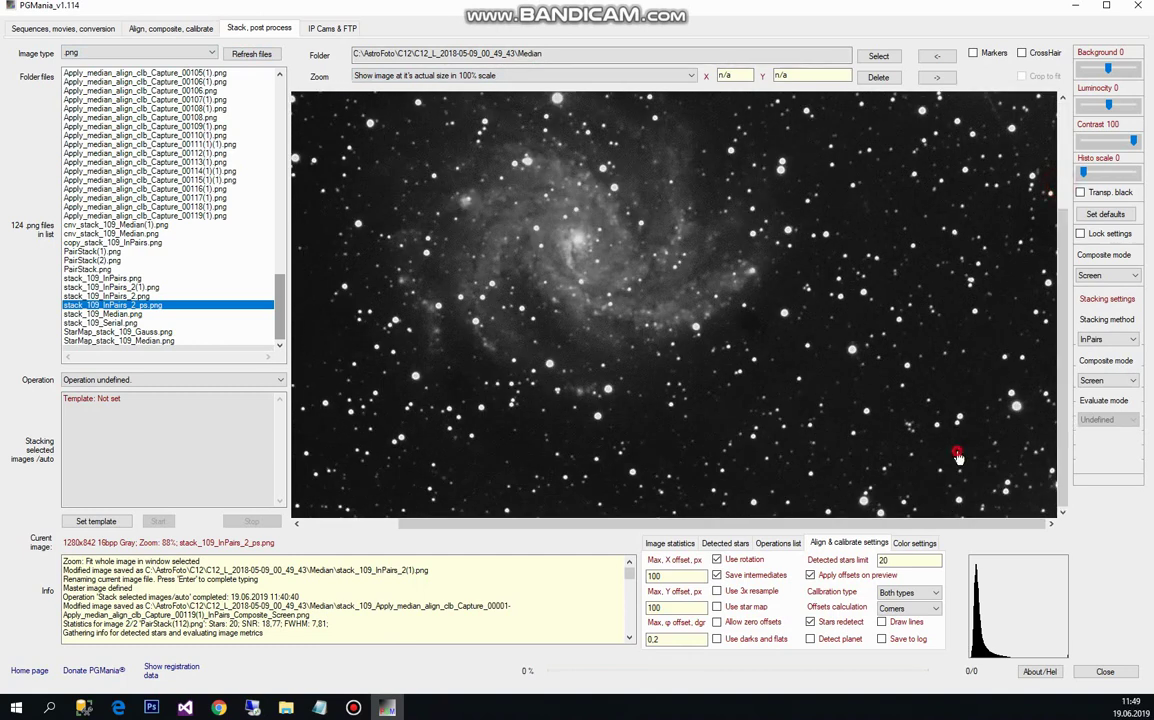
pyautogui.rightClick(862, 405)
pyautogui.click(900, 413)
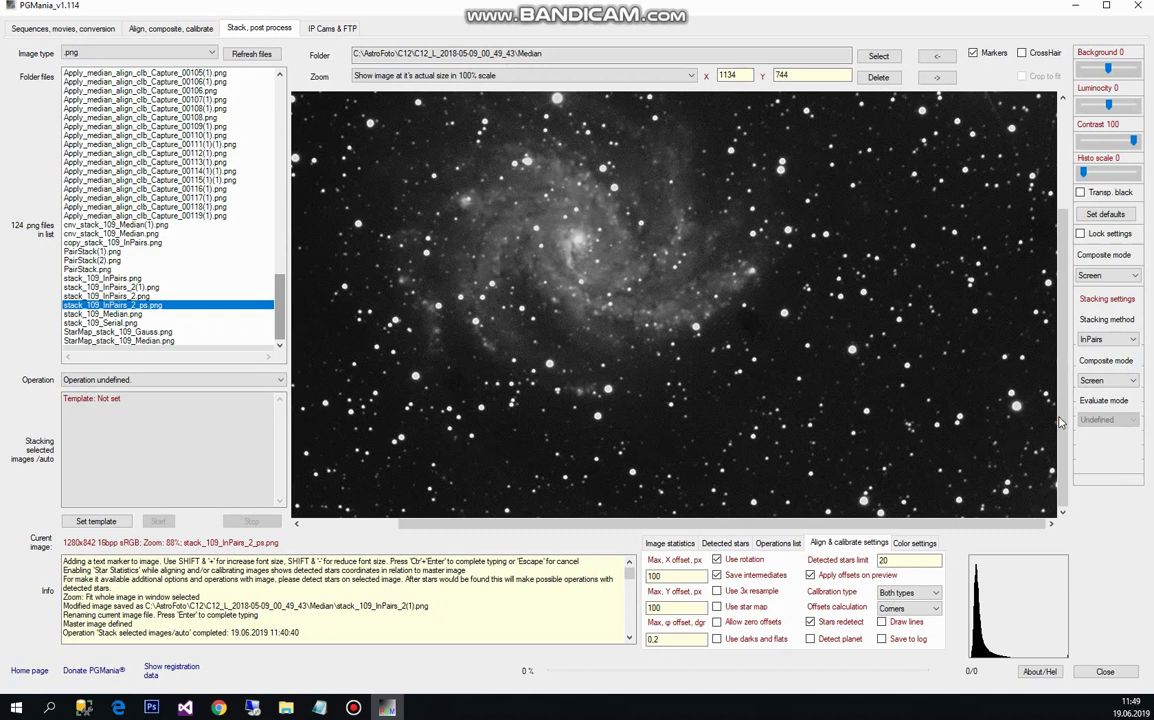
pyautogui.click(672, 291)
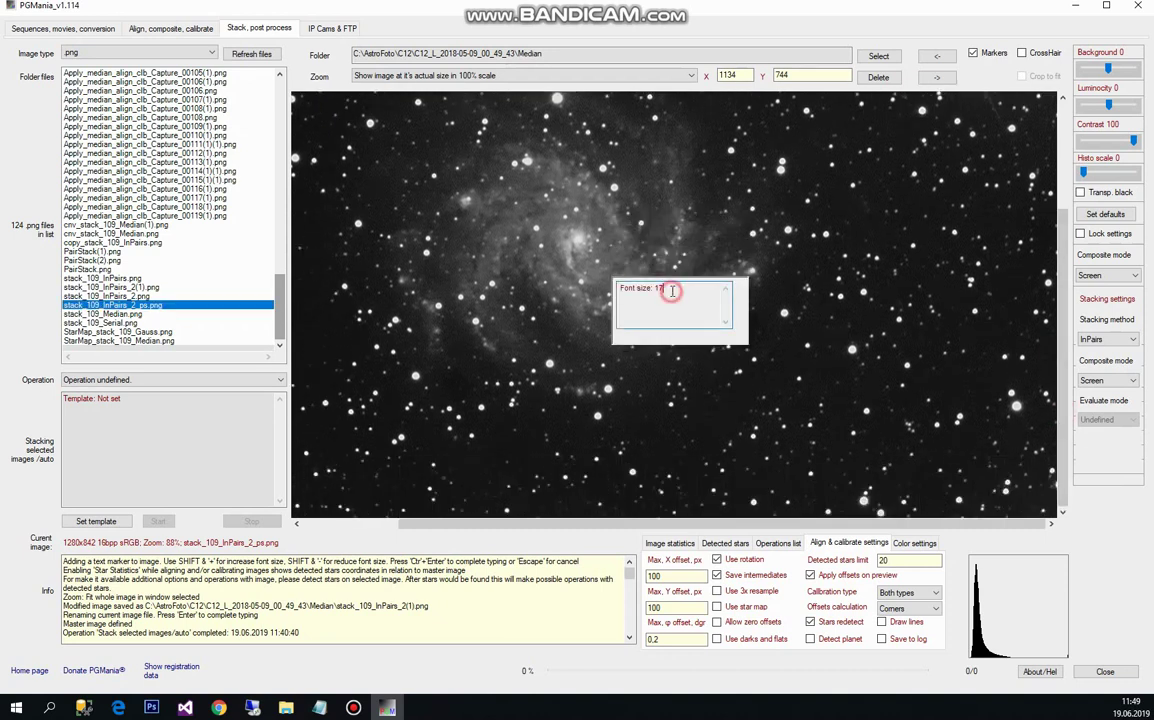
pyautogui.press('Escape')
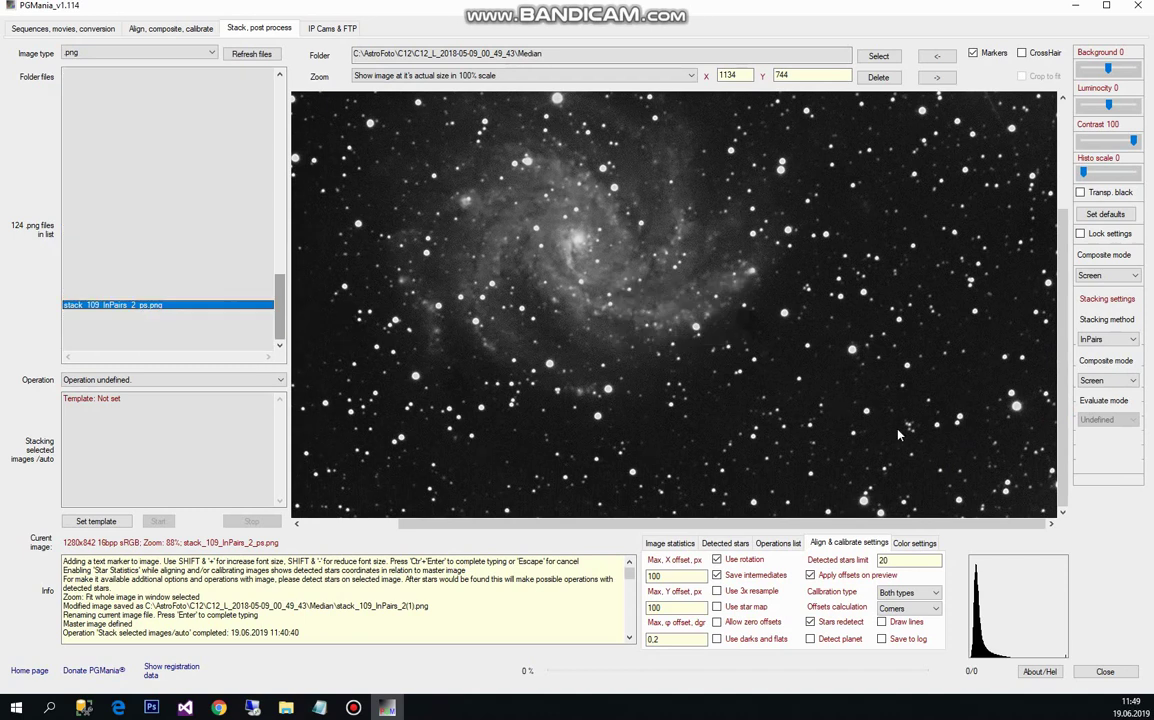
pyautogui.click(935, 438)
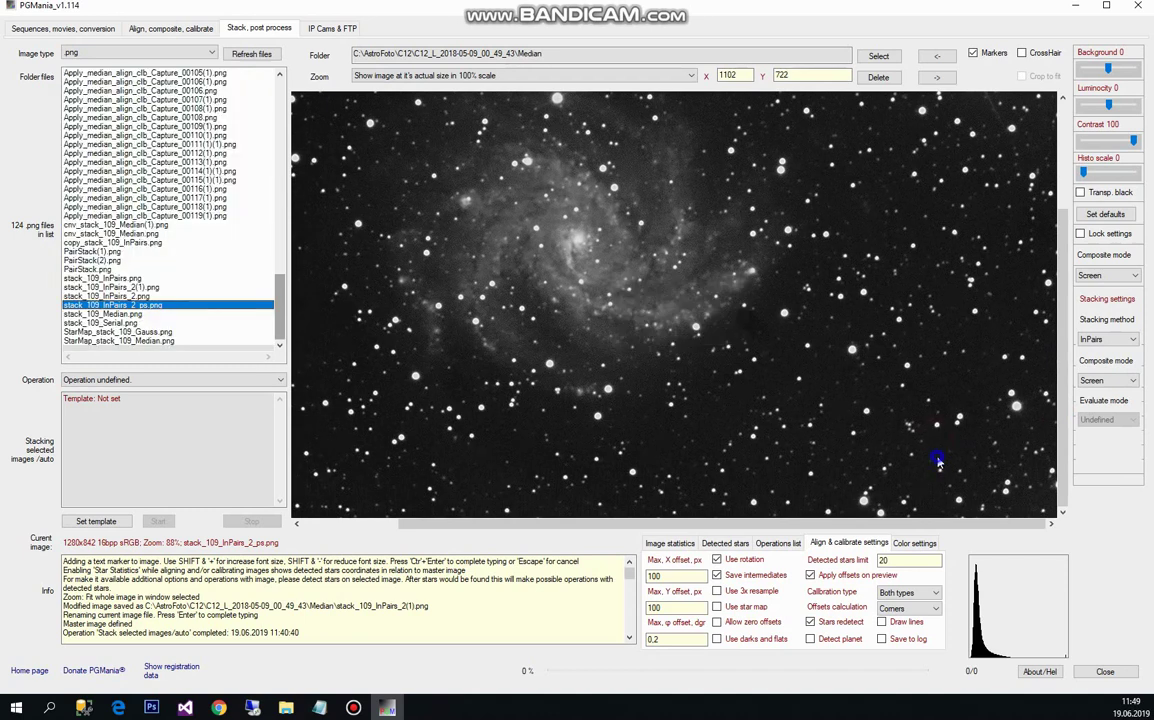
# Step: Add a text marker in the image's lower-right corner: NGC 6946 / C12 Фейерверк; SW25012, QHY5III178M, MPCC; 109x60sec, L, Bin1; PGMania, PS; and the copyright line
pyautogui.rightClick(940, 462)
pyautogui.click(990, 465)
pyautogui.rightClick(940, 466)
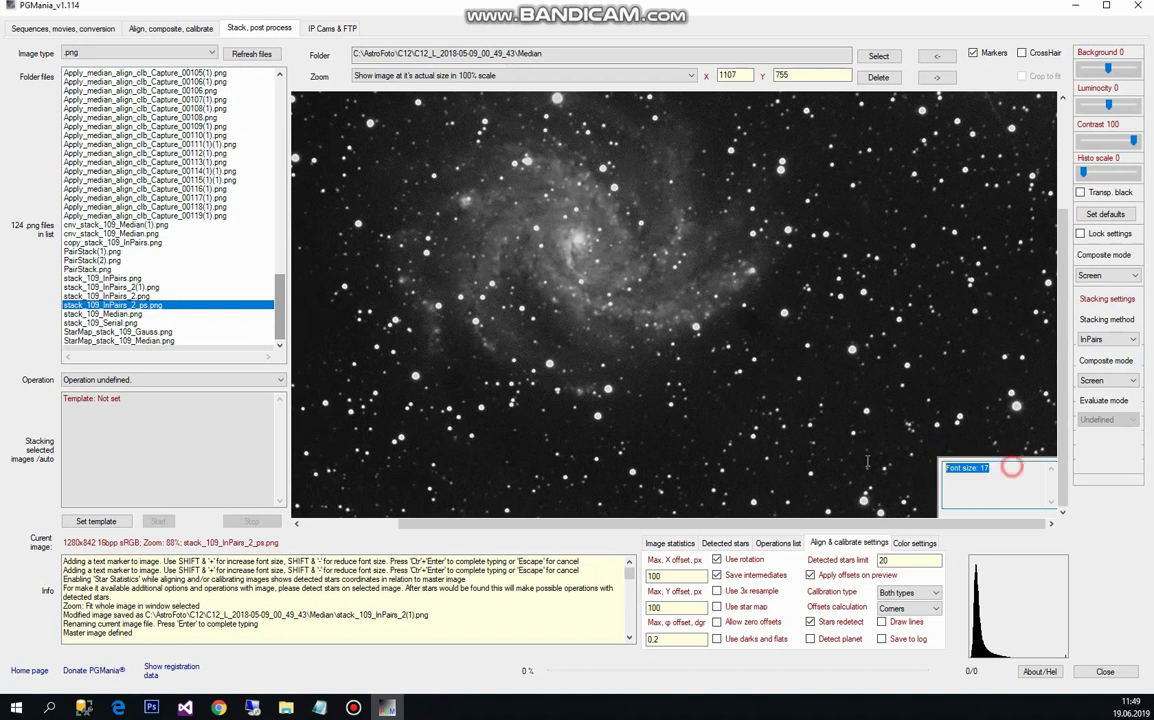
pyautogui.click(885, 468)
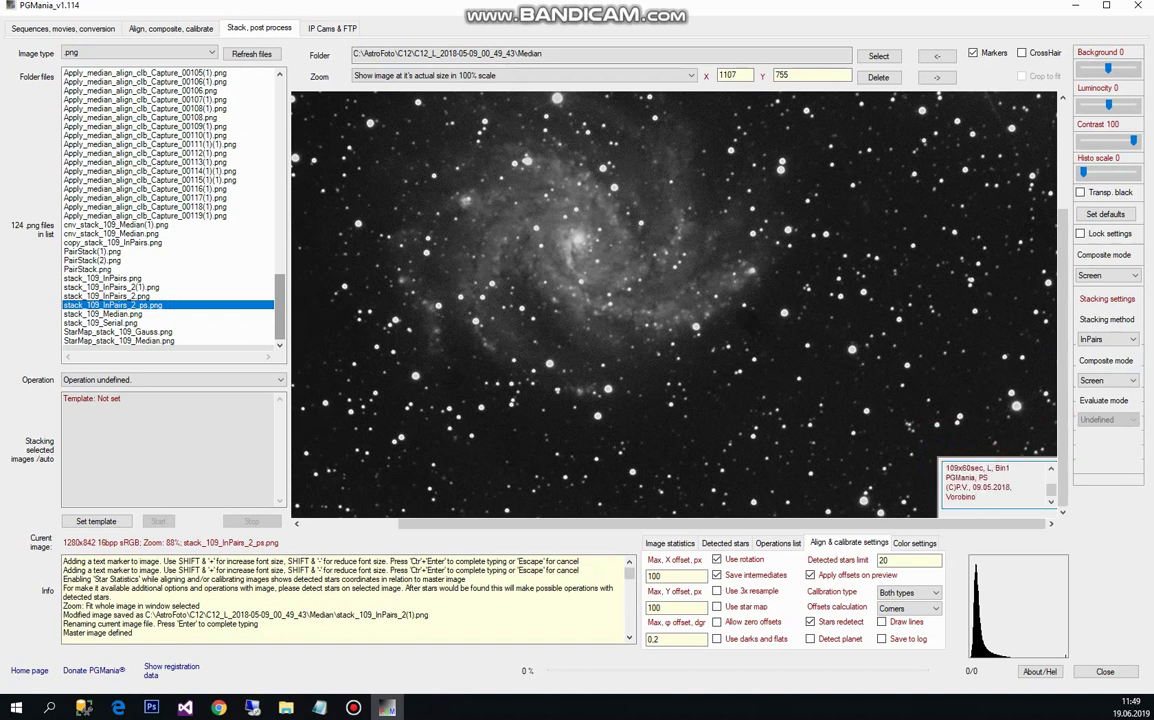
pyautogui.click(793, 458)
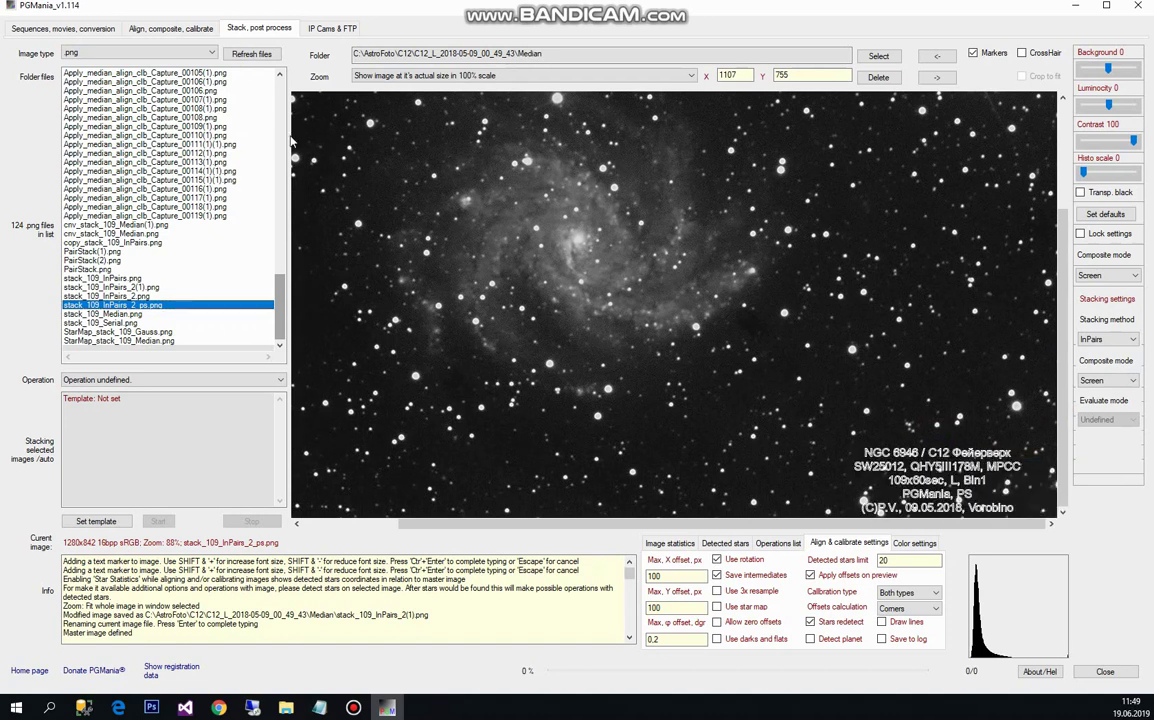
# Step: Save an overall screenshot of the captioned stack_109_InPairs_2_ps.png and refresh the folder's file list
pyautogui.rightClick(190, 304)
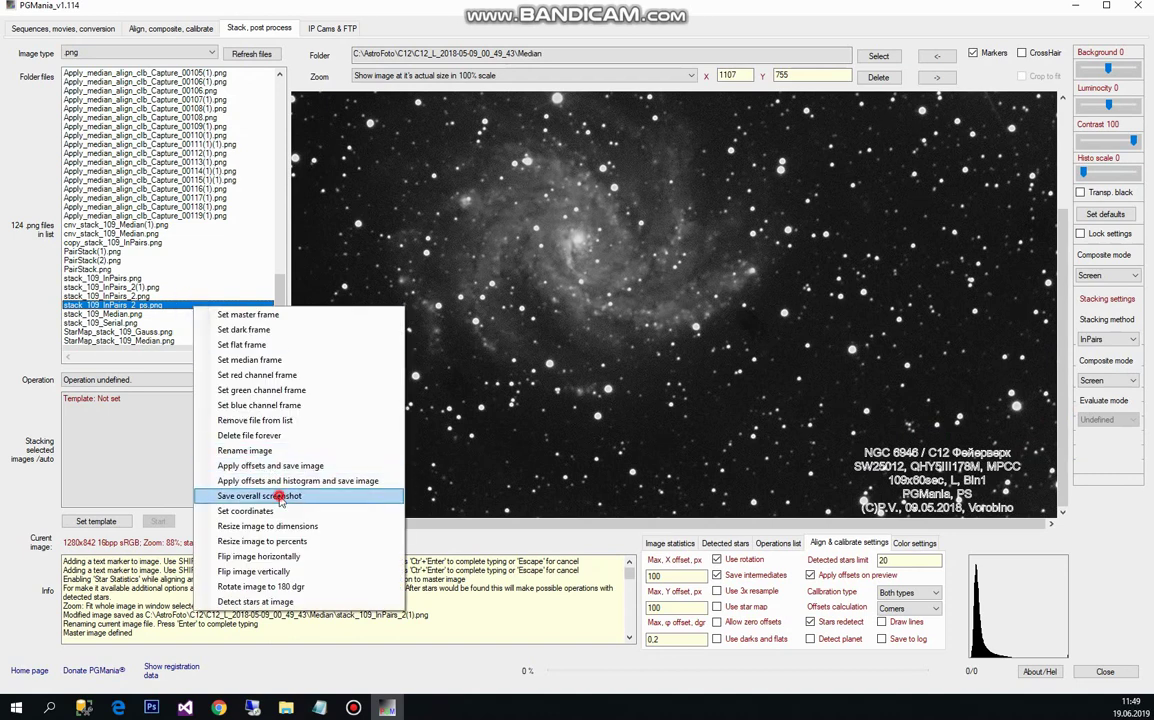
pyautogui.click(280, 497)
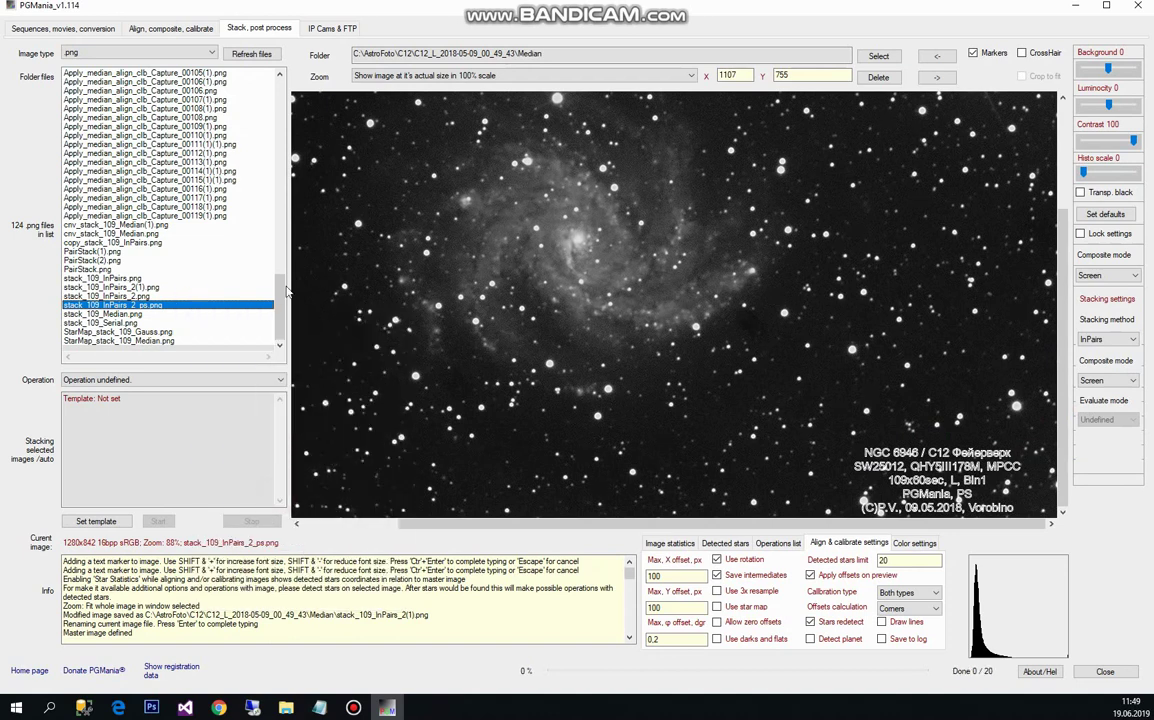
pyautogui.click(238, 52)
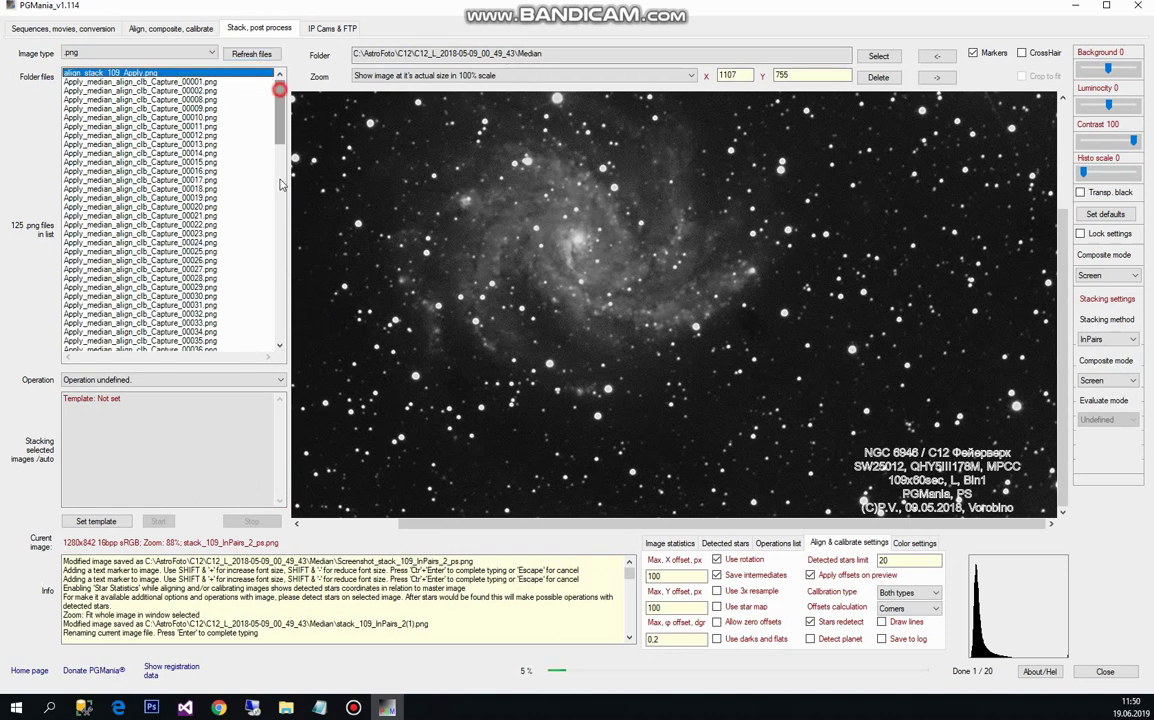
# Step: Display Screenshot_stack_109_InPairs_2_ps.png with the whole image fitted in the window
pyautogui.moveTo(281, 125); pyautogui.dragTo(185, 320)
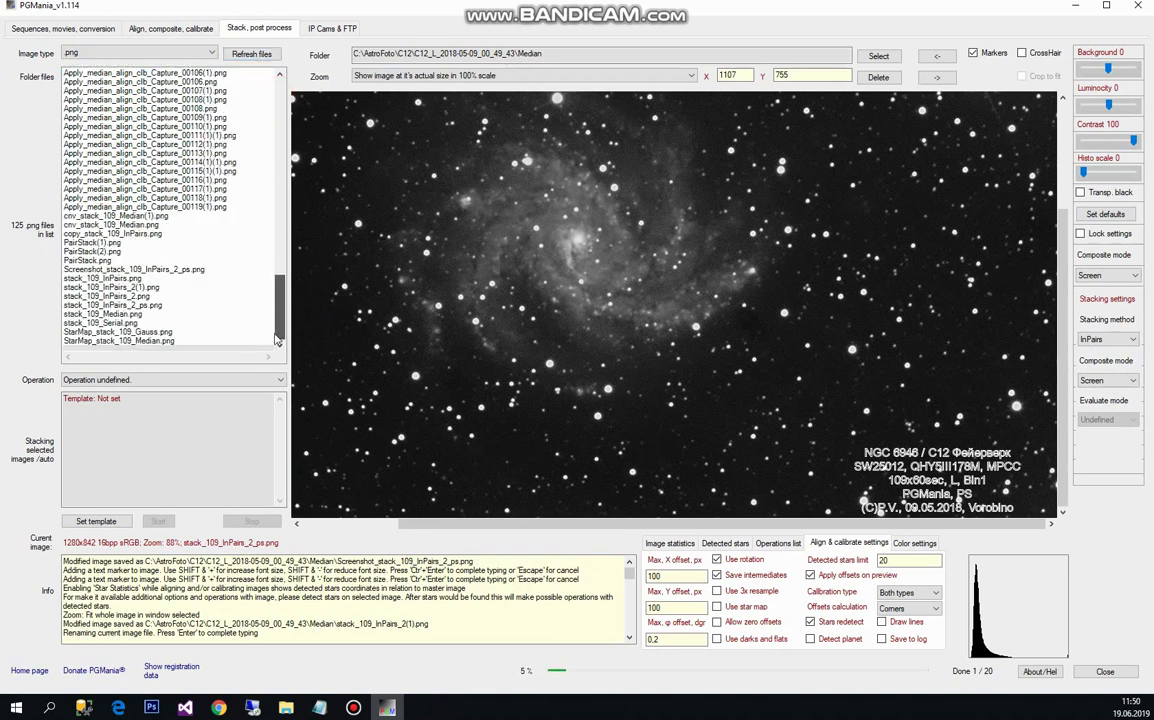
pyautogui.click(180, 270)
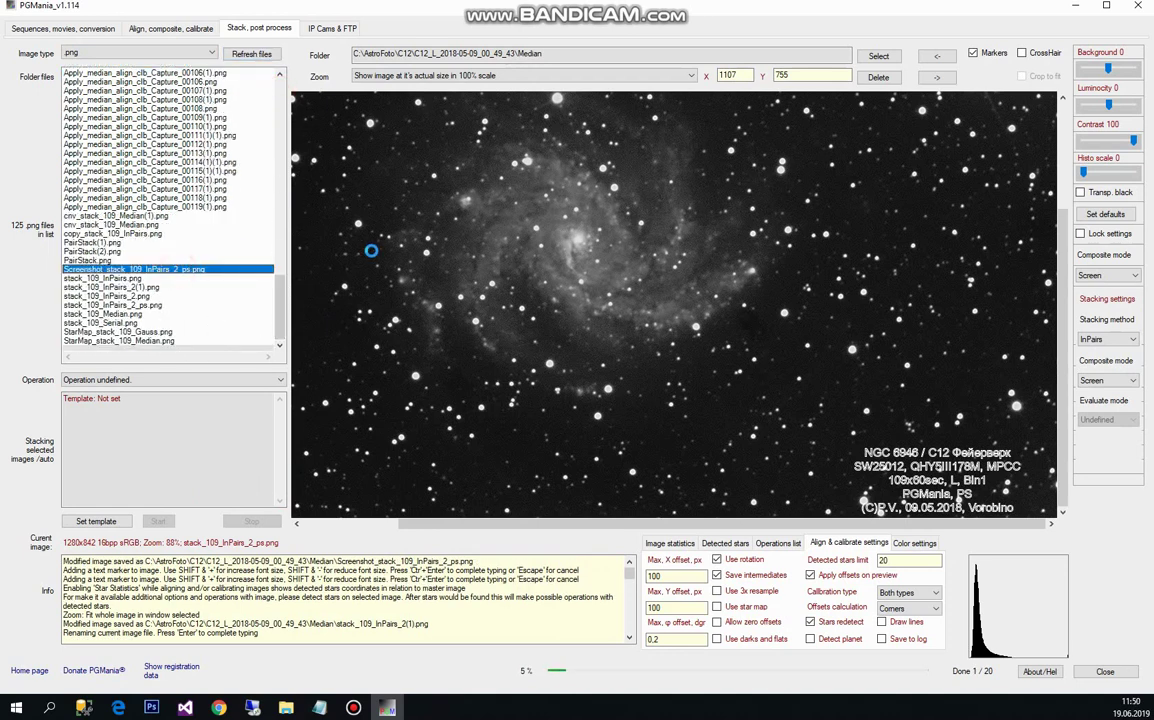
pyautogui.click(450, 76)
pyautogui.click(450, 97)
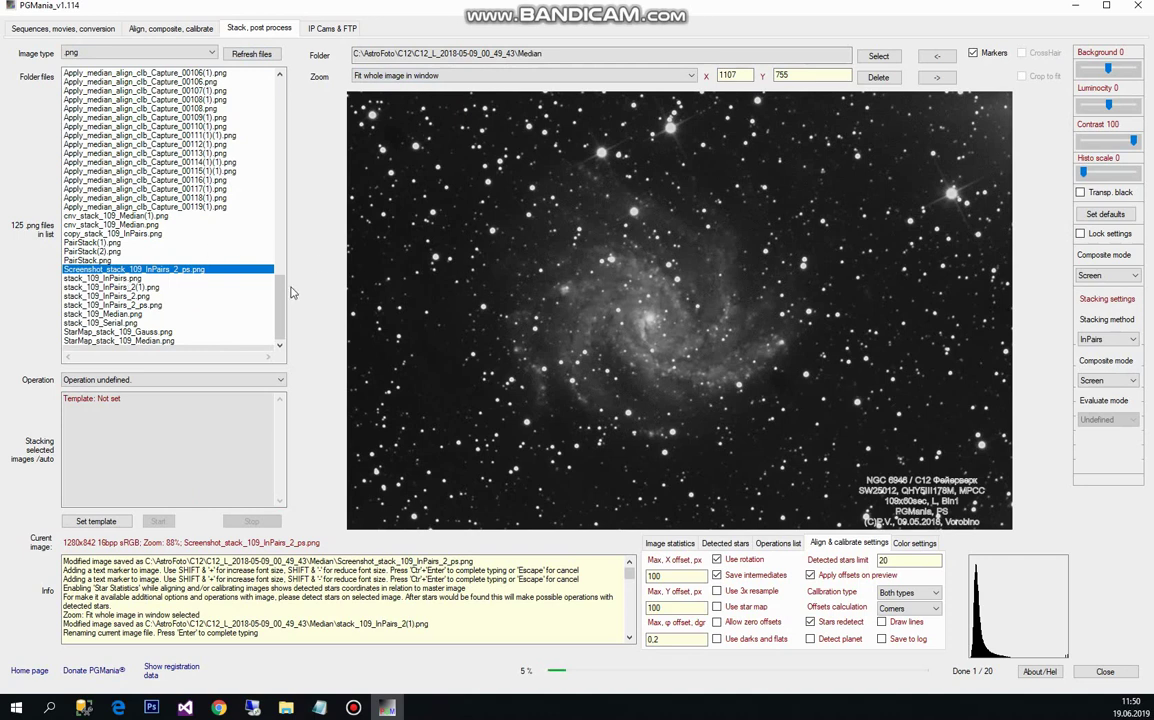
# Step: View Apply_median_align_clb_Capture_00001.png, Apply_median_align_clb_Capture_00011.png and StarMap_stack_109_Gauss.png for comparison with the finished image
pyautogui.moveTo(280, 302); pyautogui.dragTo(280, 100)
pyautogui.click(186, 81)
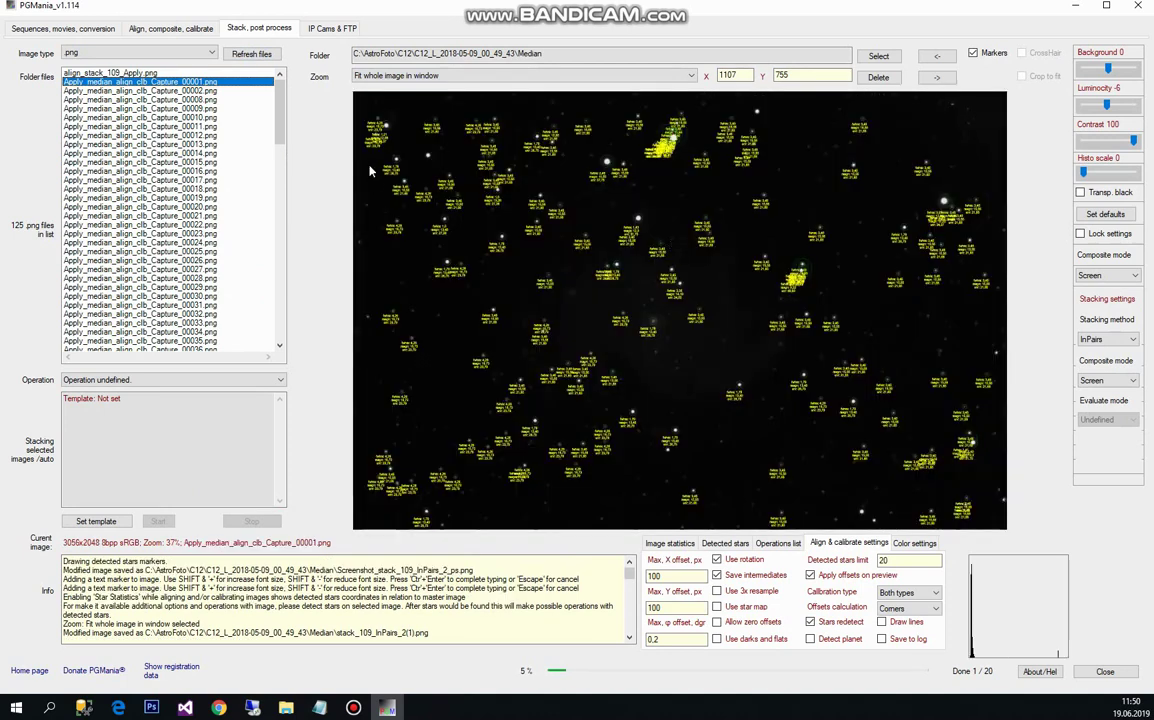
pyautogui.click(190, 126)
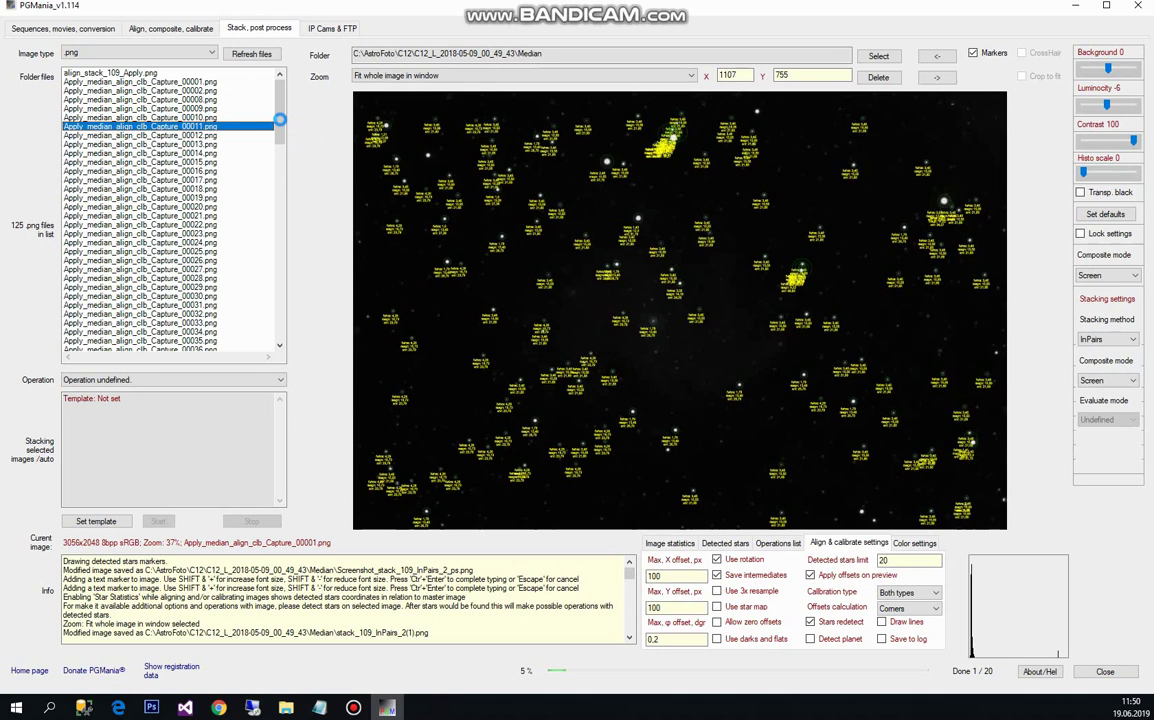
pyautogui.moveTo(281, 122); pyautogui.dragTo(256, 304)
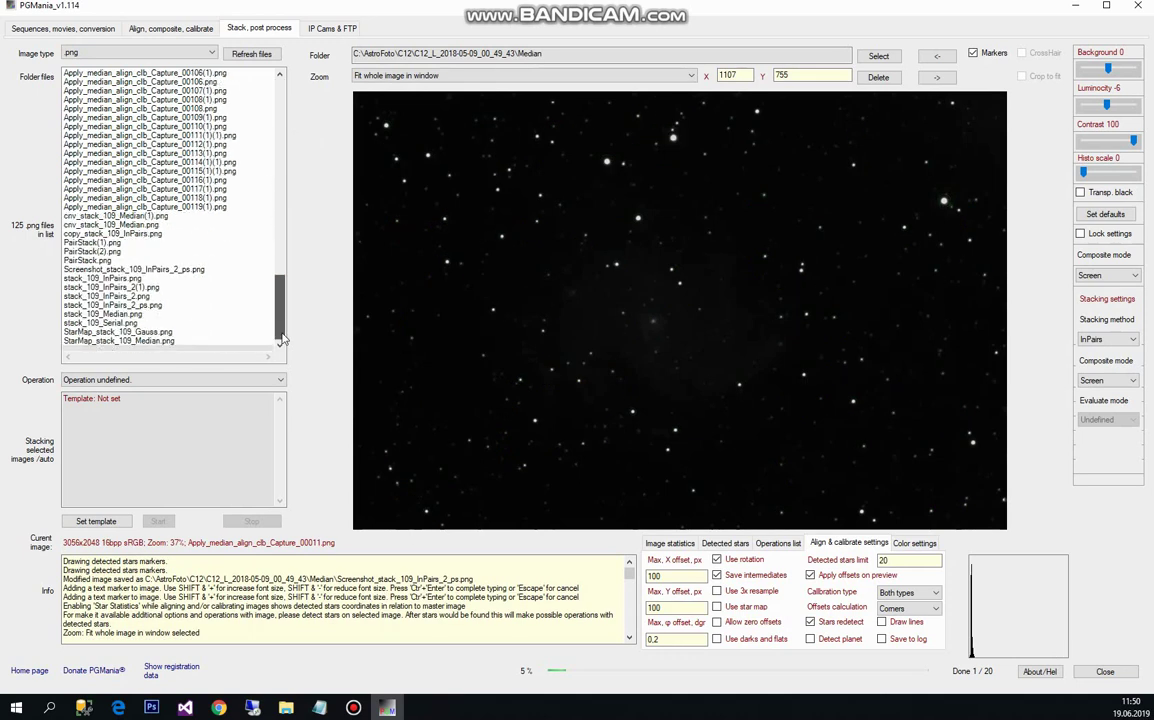
pyautogui.click(138, 331)
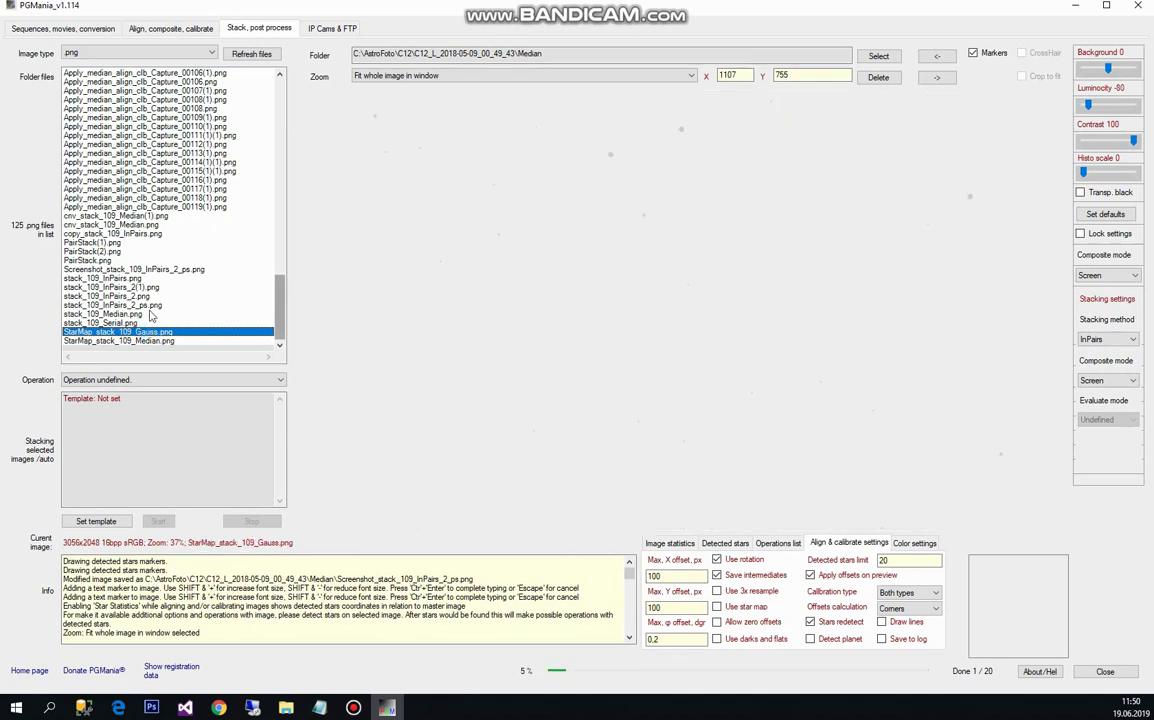
# Step: Rename Screenshot_stack_109_InPairs_2_ps.png to Thats all guys.png and select the renamed file in the list
pyautogui.click(149, 269)
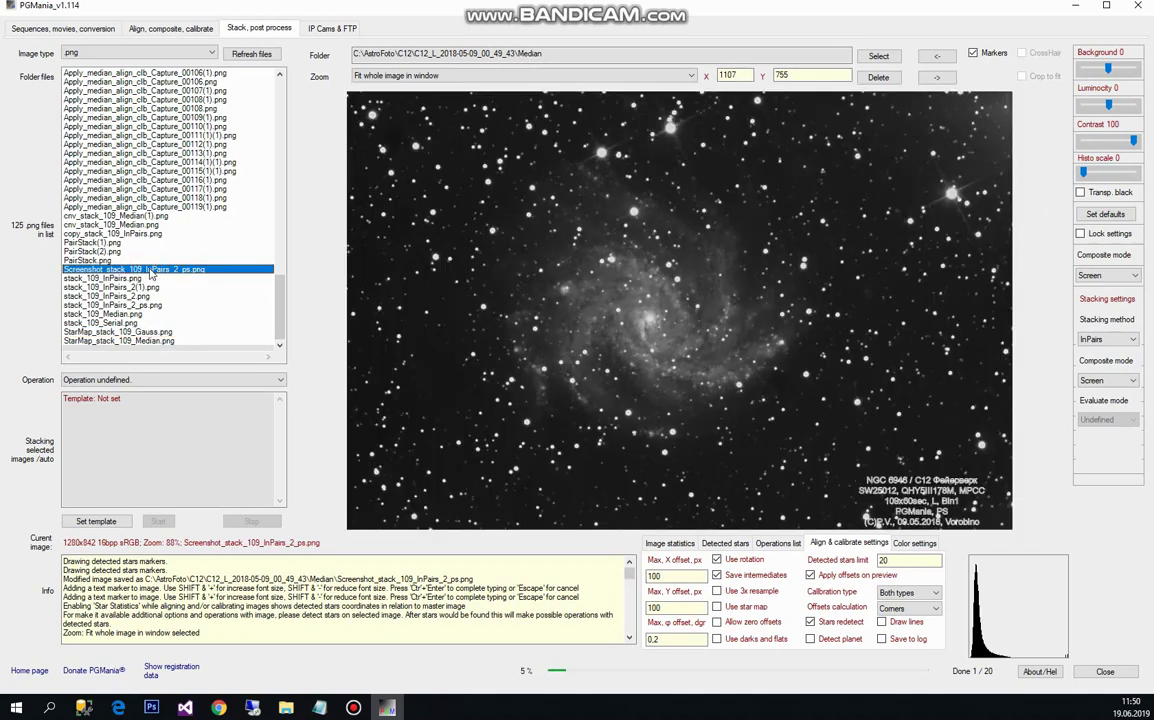
pyautogui.rightClick(150, 272)
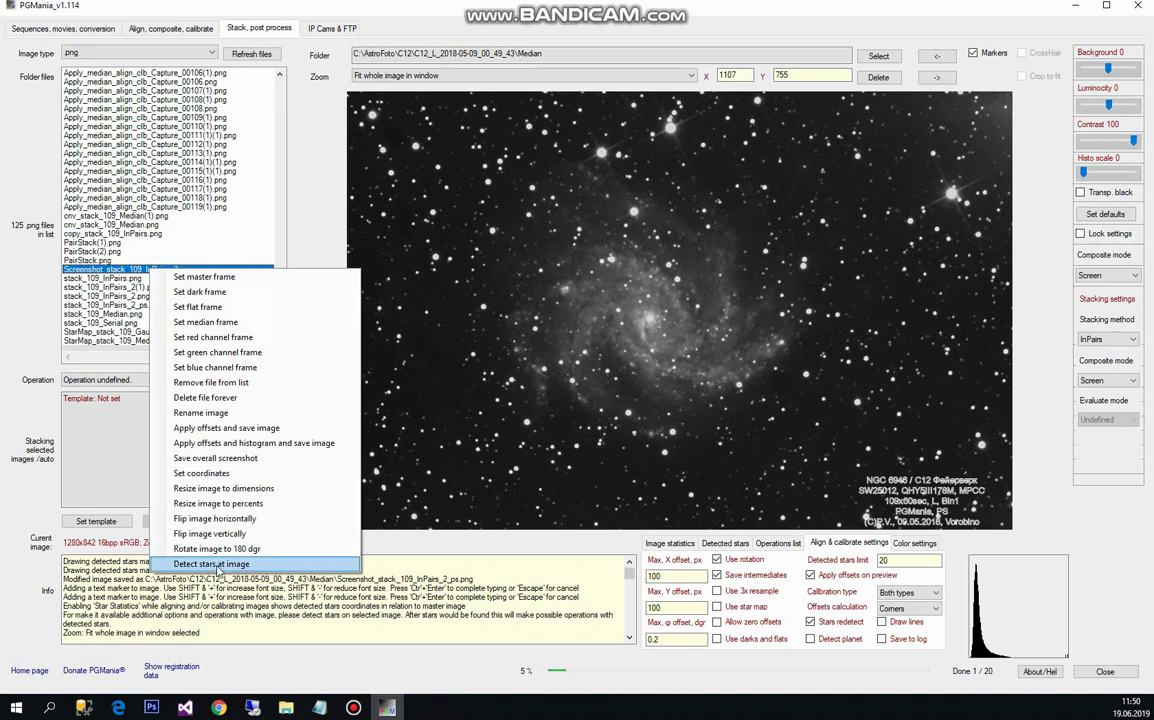
pyautogui.click(208, 412)
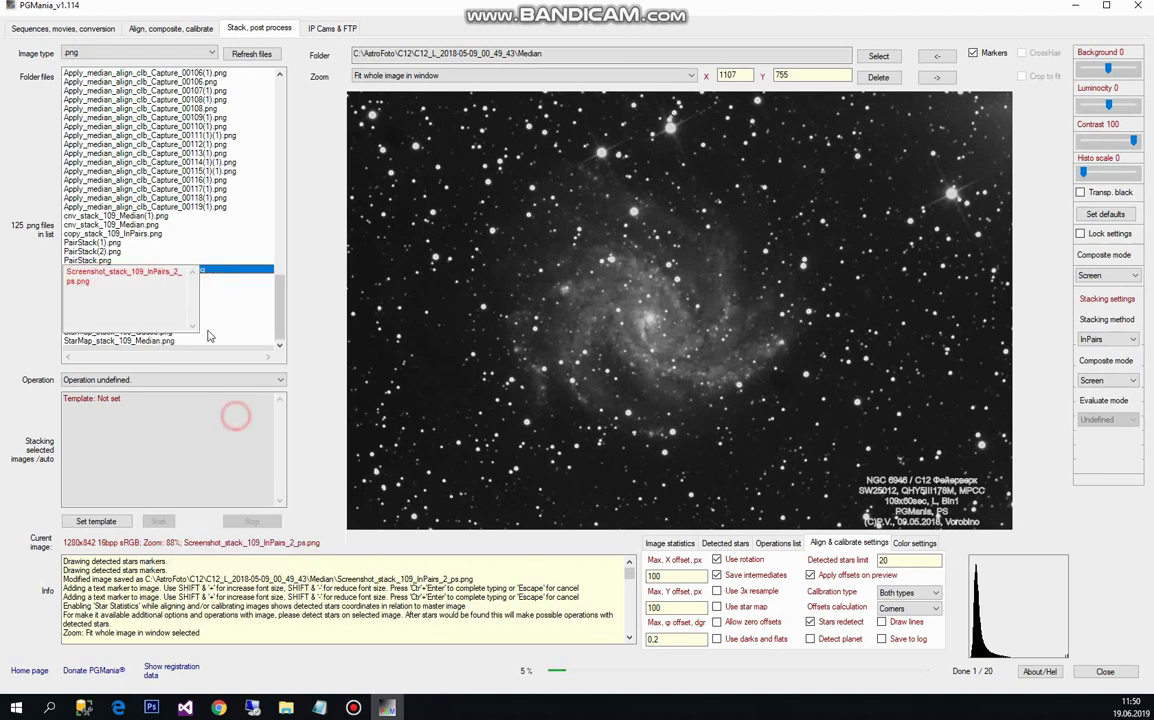
pyautogui.moveTo(72, 281); pyautogui.dragTo(67, 270)
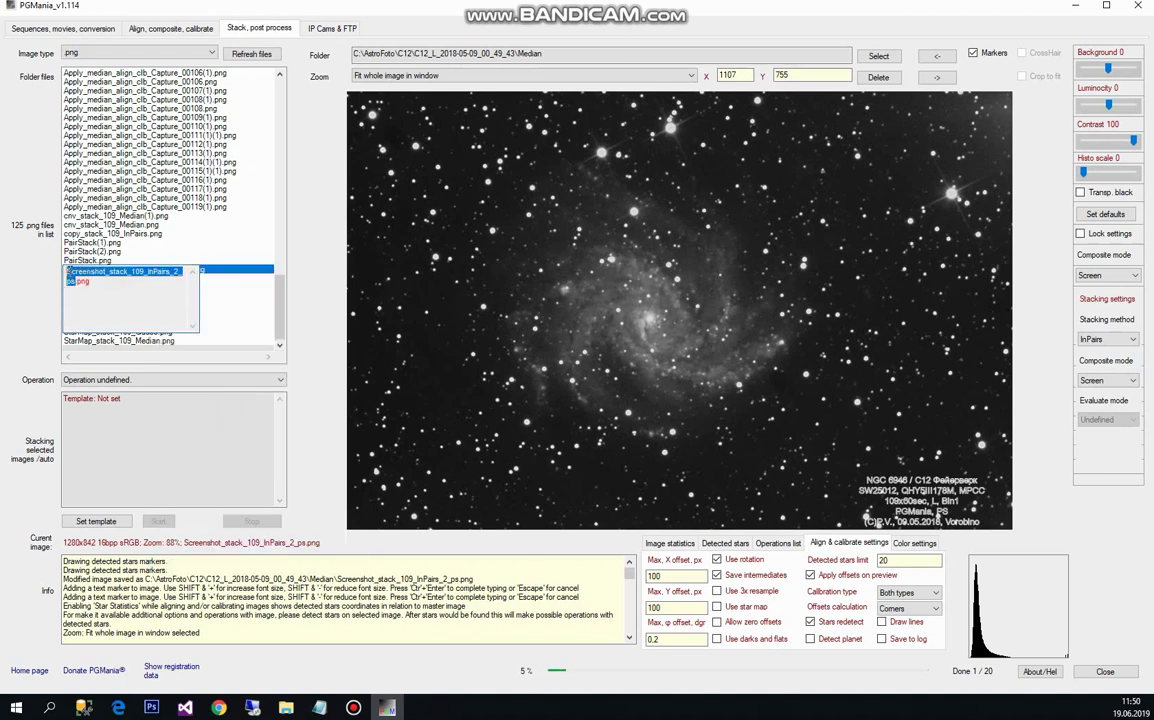
pyautogui.write('1')
pyautogui.write('hats')
pyautogui.write(' all g')
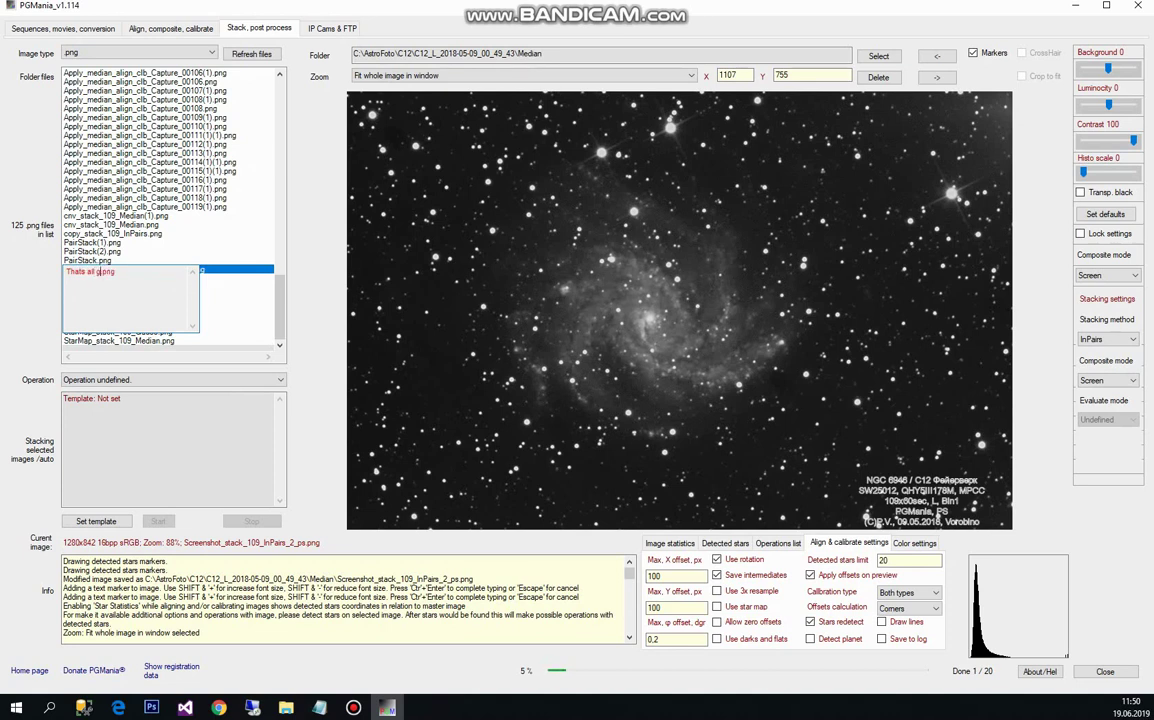
pyautogui.write('uys')
pyautogui.click(144, 272)
pyautogui.hotkey('ctrl', 'Return')
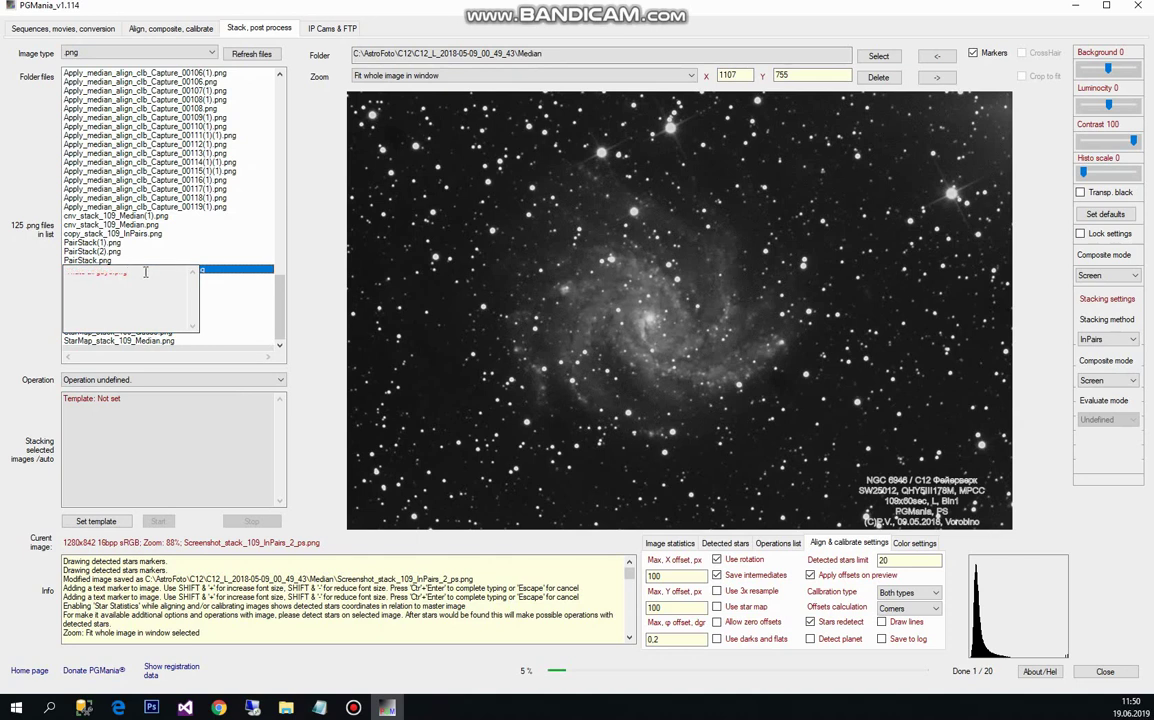
pyautogui.moveTo(279, 117); pyautogui.dragTo(279, 318)
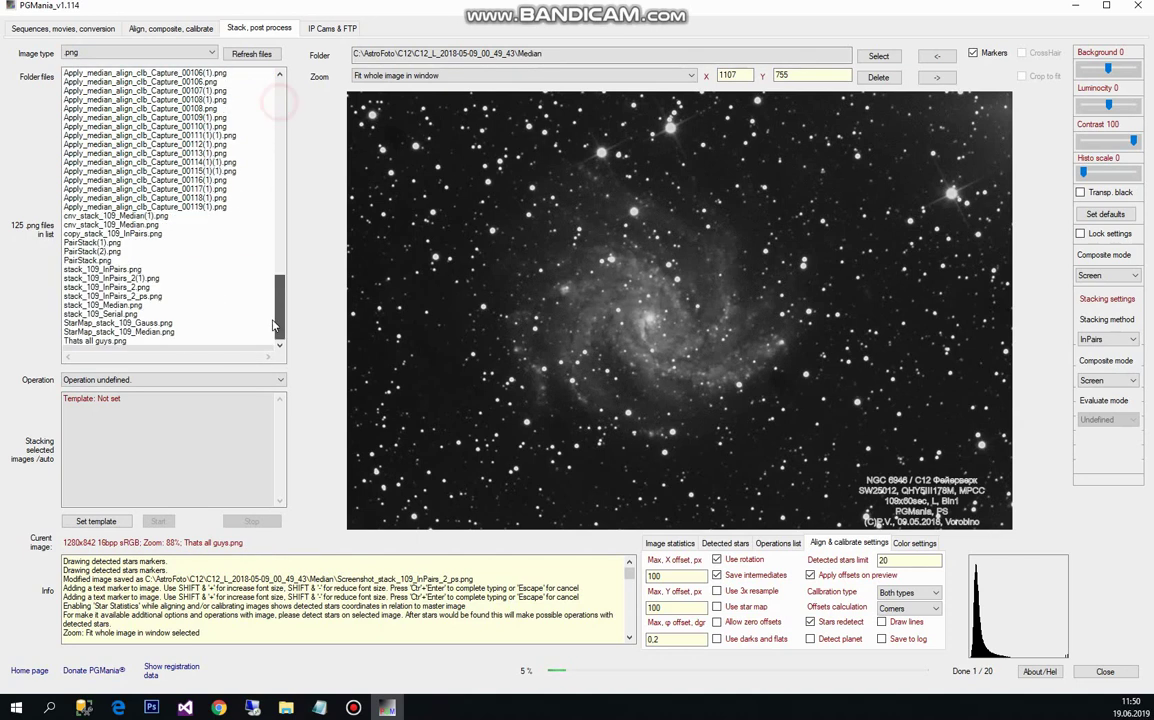
pyautogui.click(100, 341)
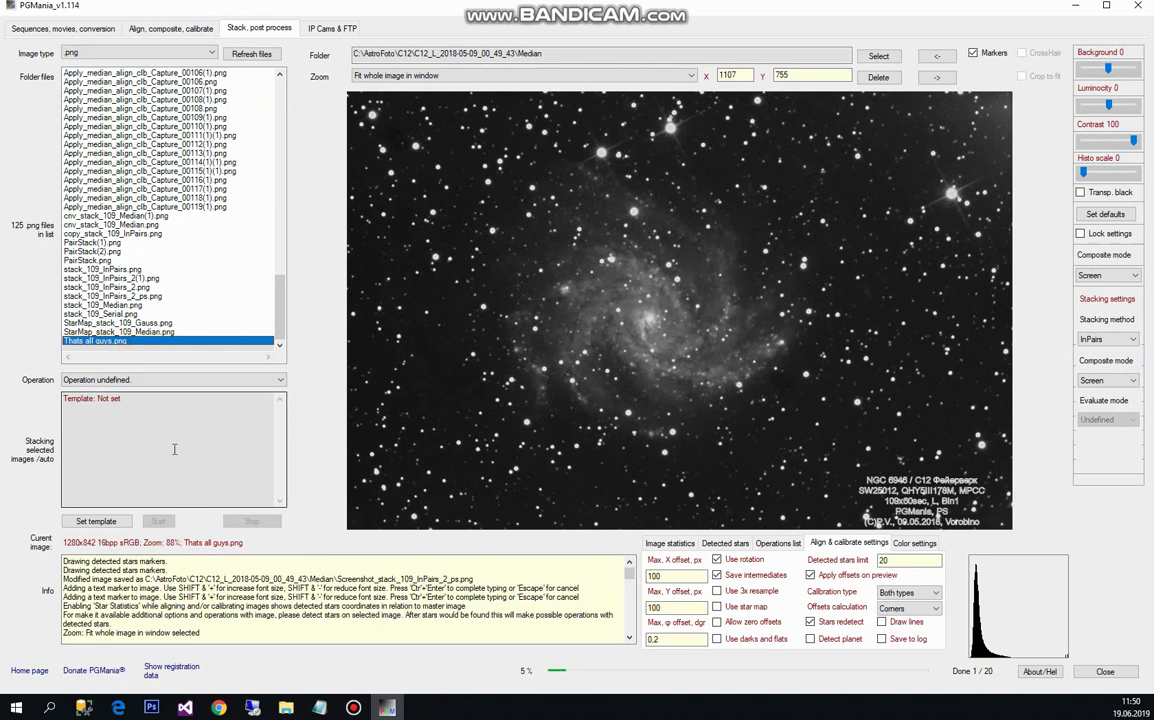